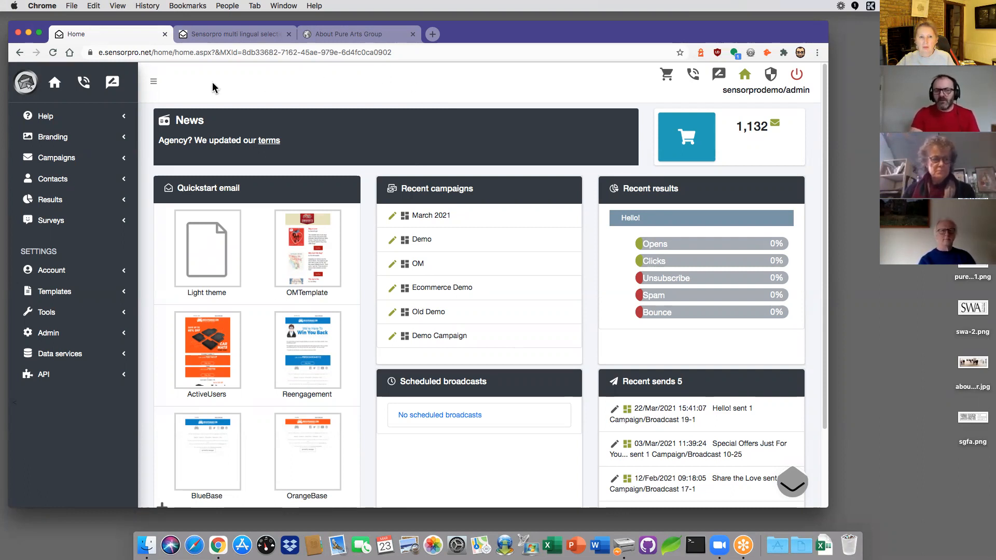
# Step: Expand and collapse the help topics, then open and close the support chat window
pyautogui.click(60, 118)
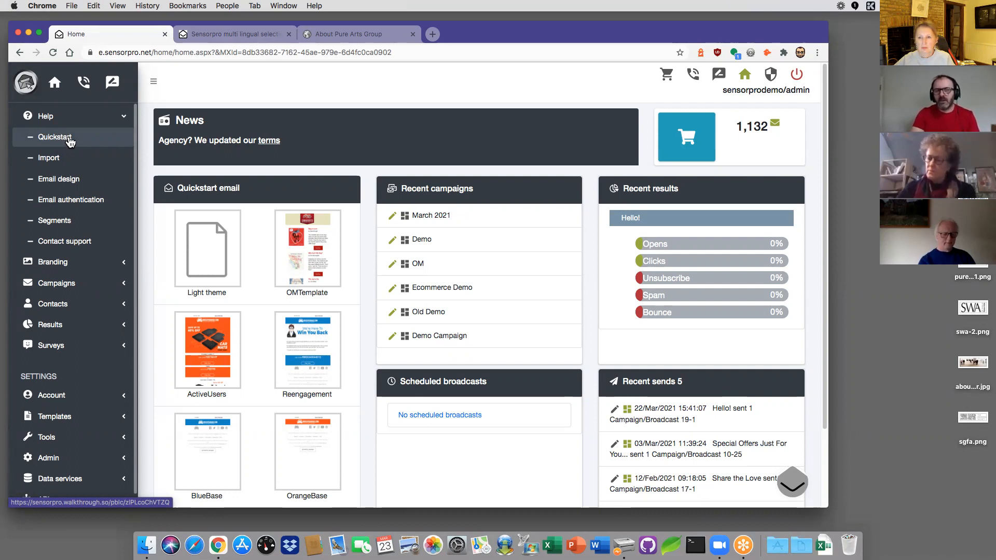
pyautogui.click(52, 118)
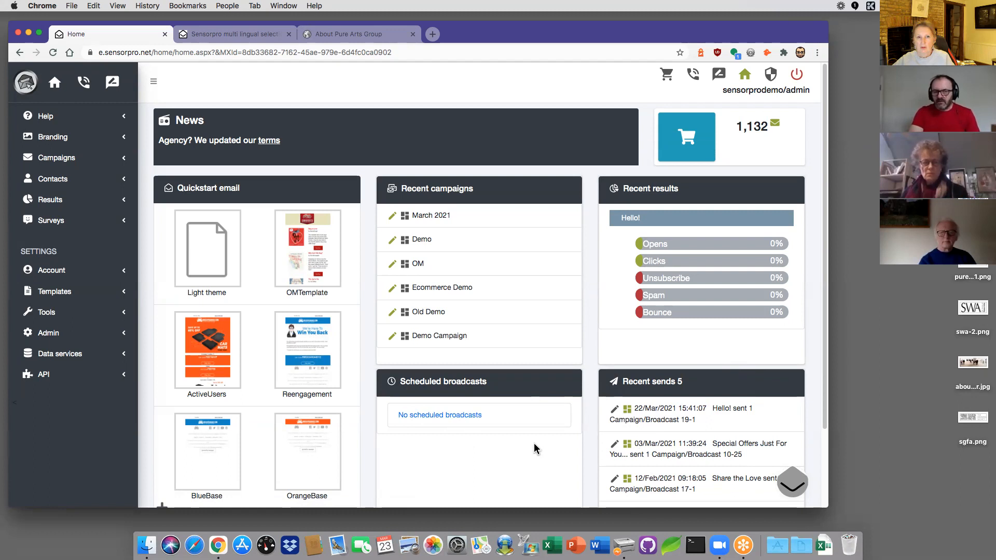
pyautogui.click(792, 486)
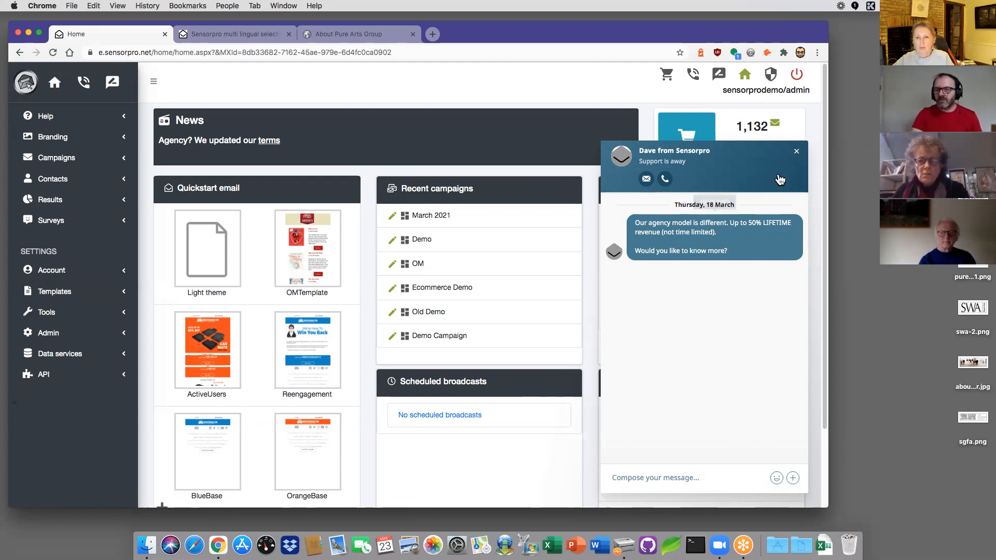
pyautogui.click(797, 155)
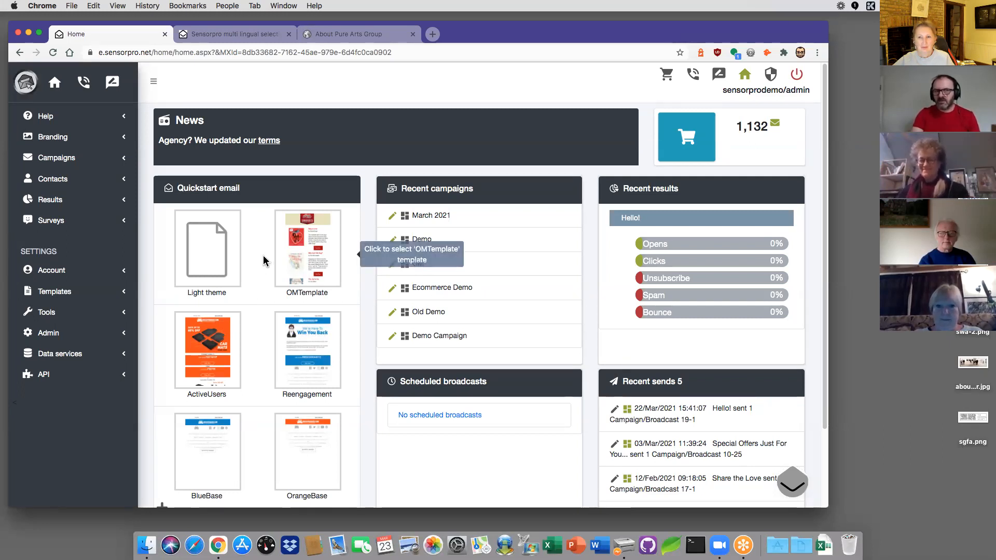
# Step: Switch to the About Pure Arts Group page and scroll through it, then back to the top
pyautogui.click(356, 36)
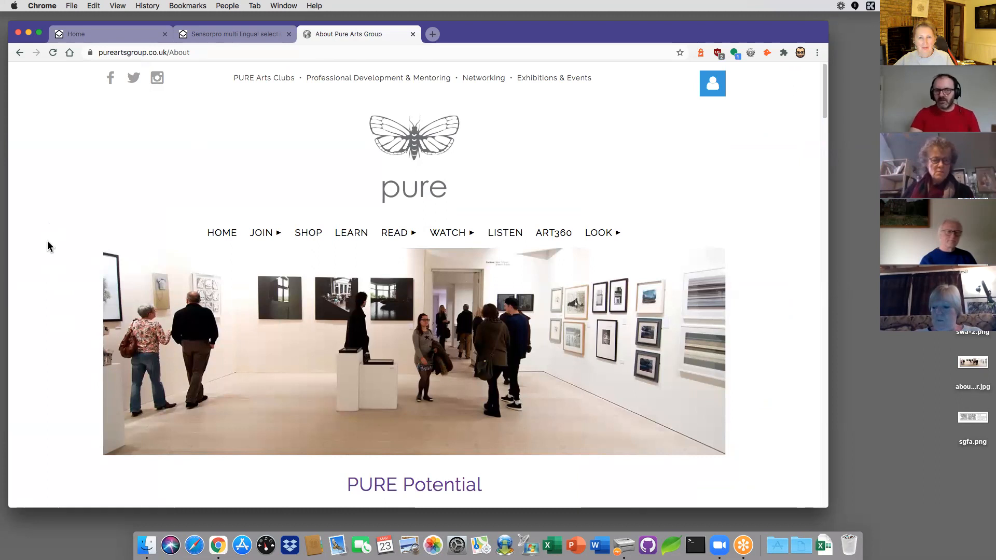
pyautogui.scroll(-3, 48, 241)
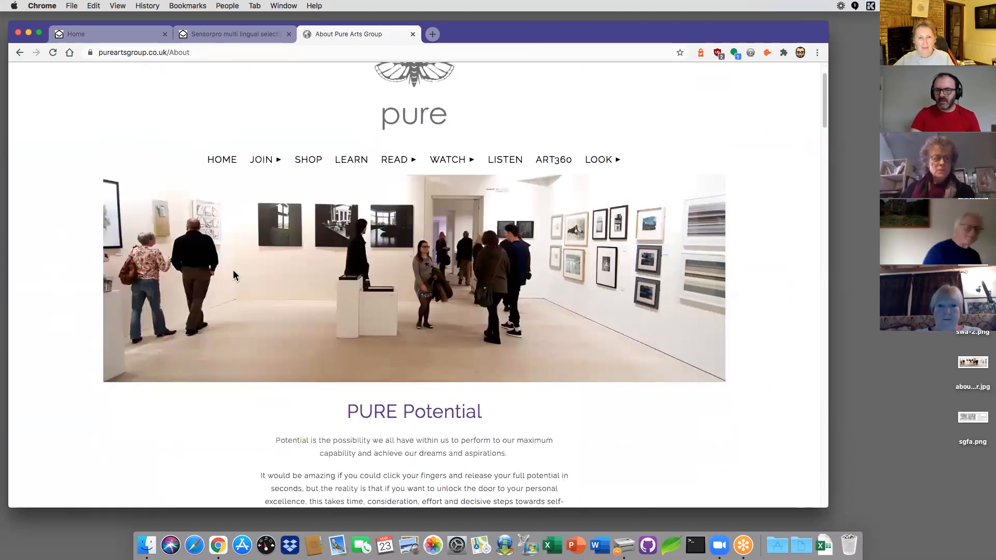
pyautogui.scroll(-4, 234, 267)
pyautogui.scroll(-4, 234, 267)
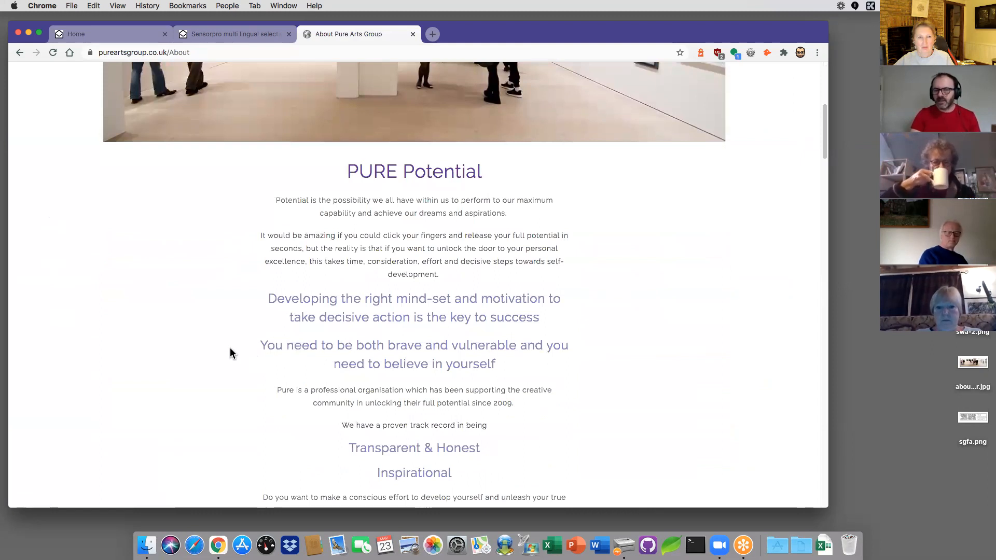
pyautogui.scroll(2, 228, 344)
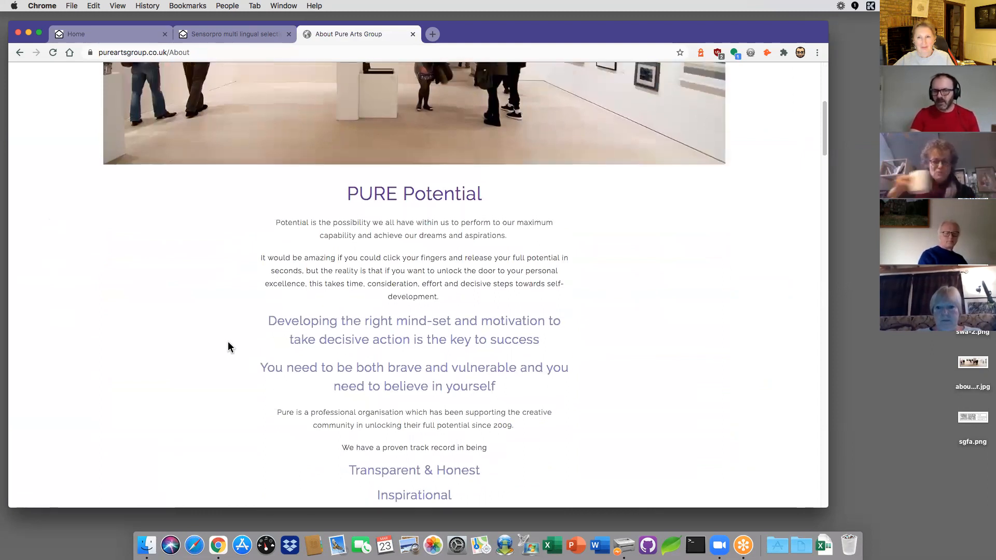
pyautogui.scroll(6, 229, 345)
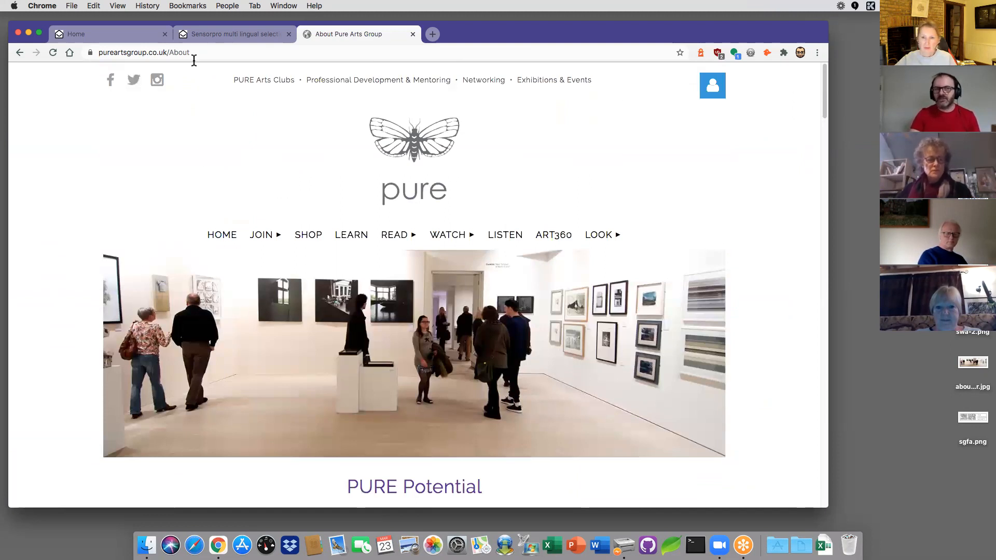
# Step: From the Home tab, create a new campaign titled 'PureArts' using the Light theme quickstart template
pyautogui.click(108, 37)
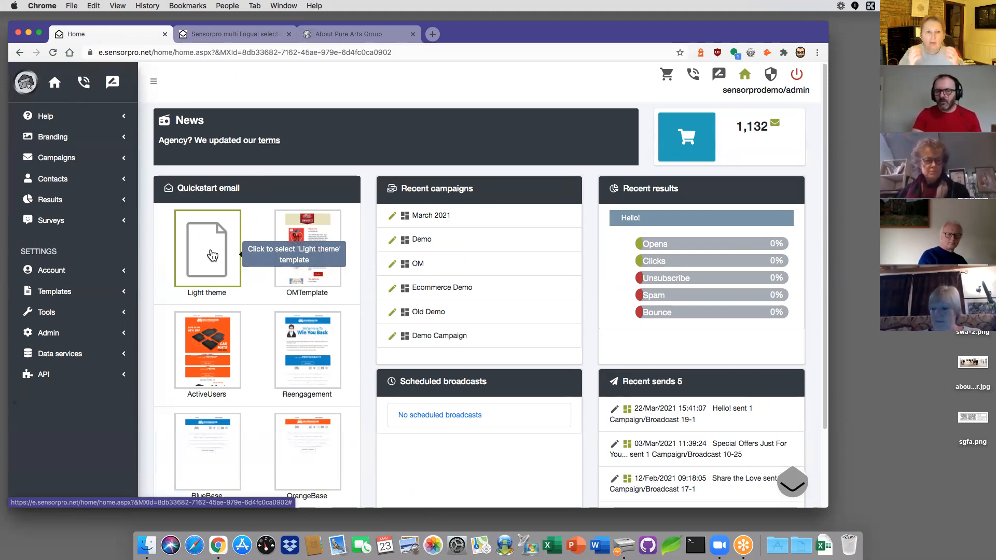
pyautogui.click(214, 255)
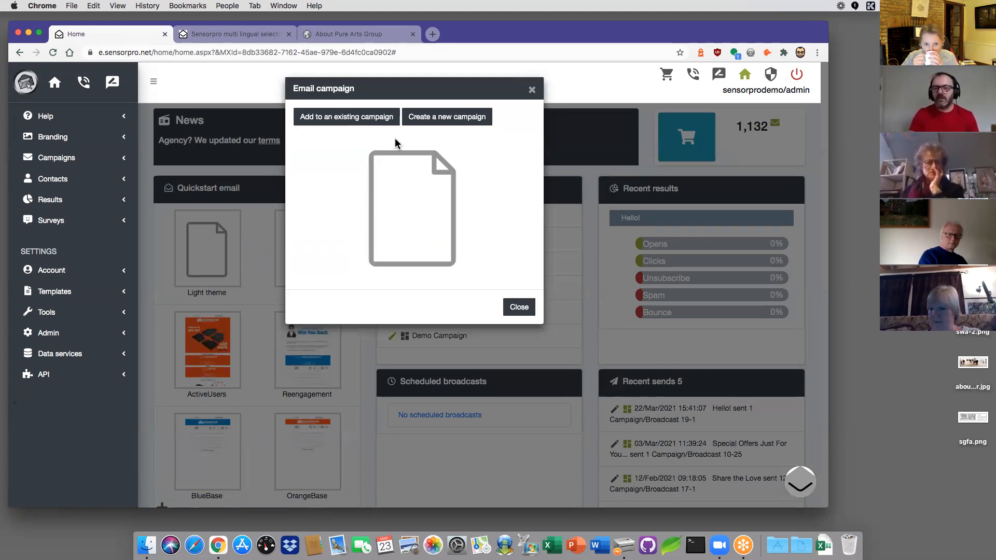
pyautogui.click(440, 120)
pyautogui.click(354, 152)
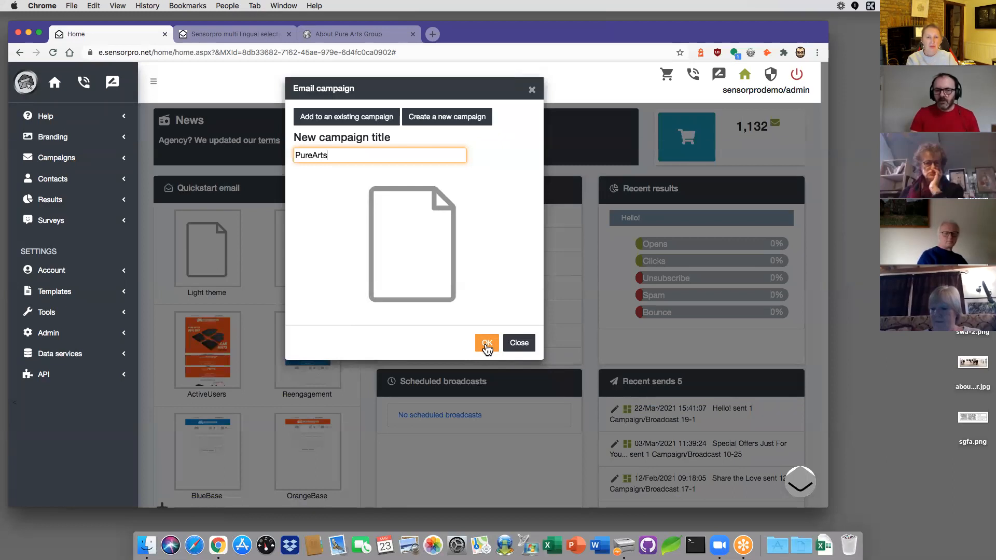
pyautogui.click(487, 344)
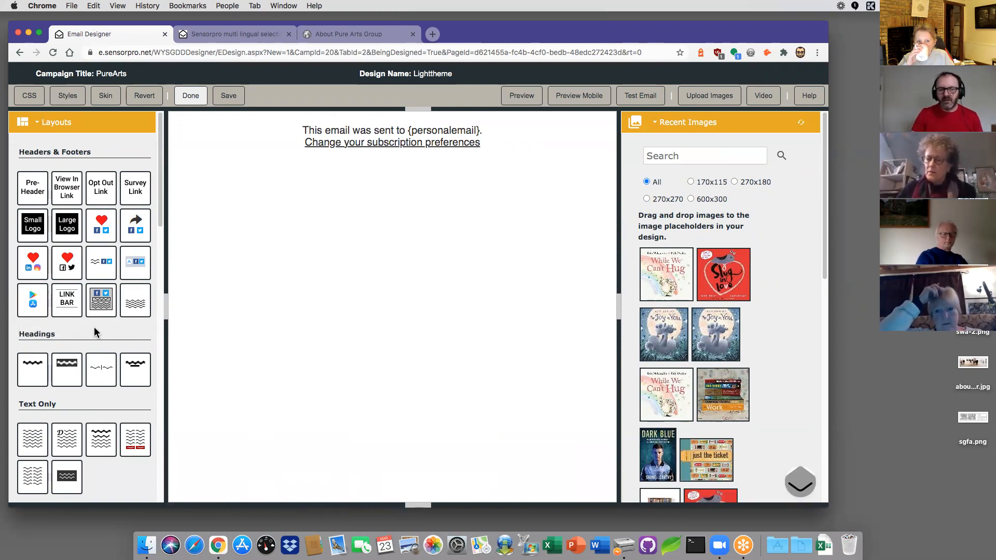
# Step: Scroll down the Layouts block panel in the PureArts Email Designer
pyautogui.scroll(-1, 94, 332)
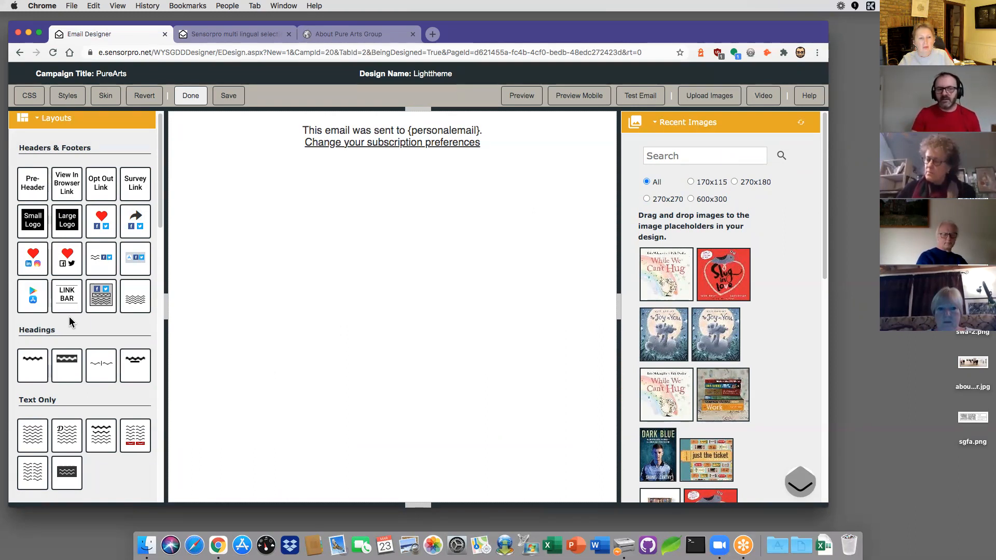
pyautogui.scroll(-2, 72, 320)
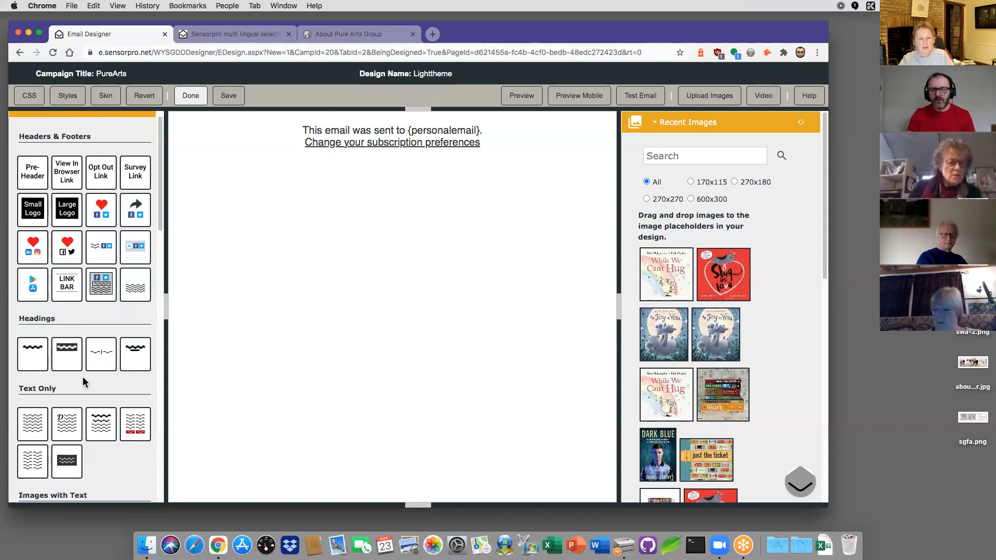
pyautogui.scroll(-3, 82, 374)
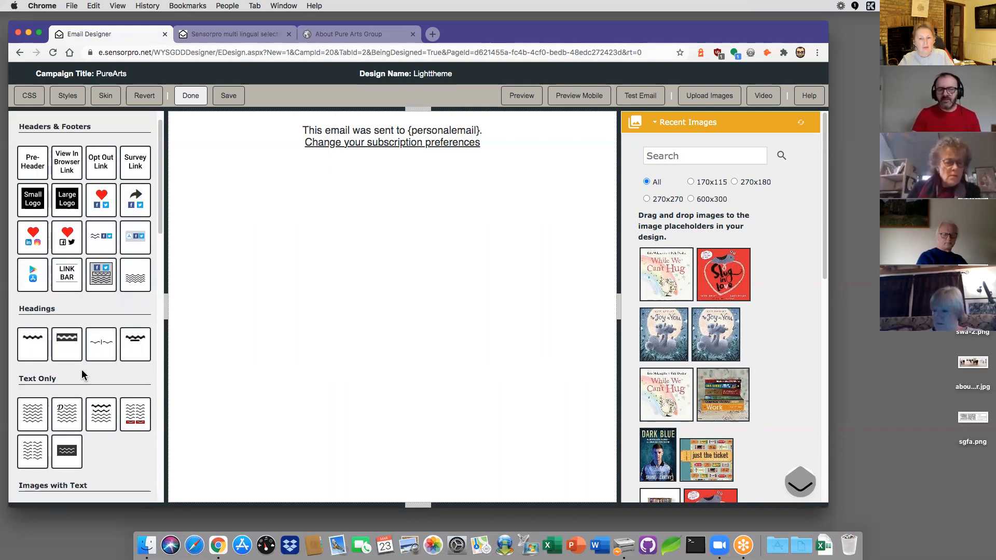
pyautogui.scroll(-6, 82, 373)
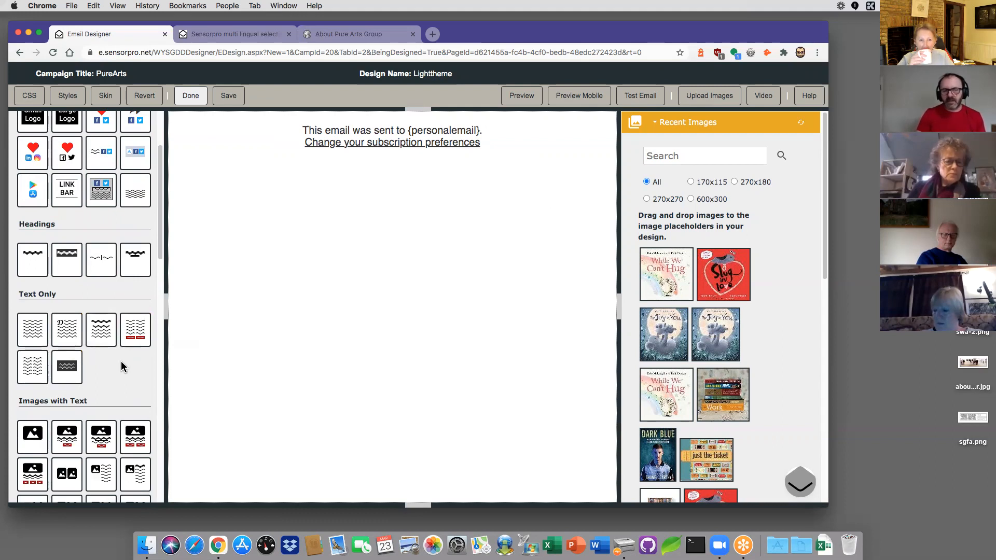
pyautogui.scroll(-10, 110, 378)
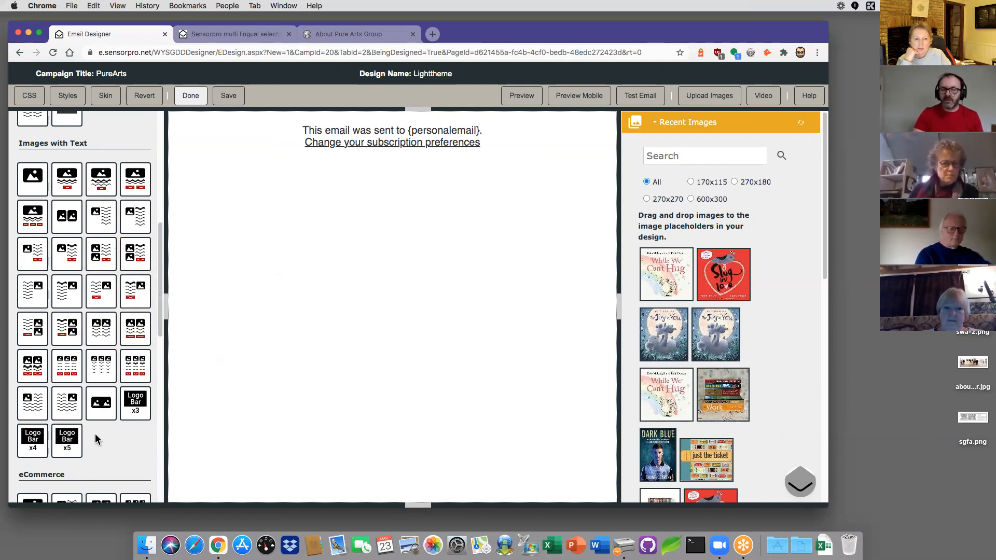
pyautogui.scroll(-3, 95, 431)
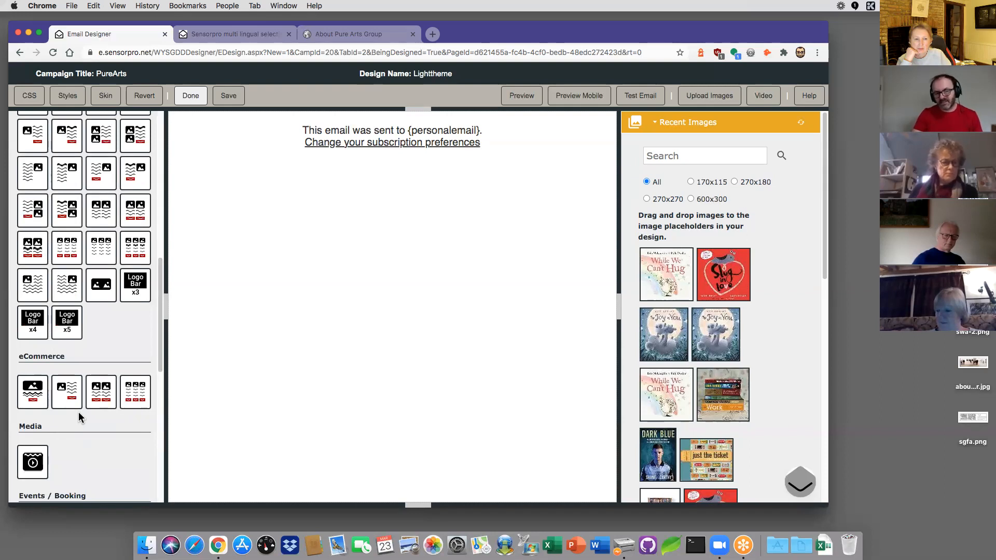
pyautogui.scroll(-2, 86, 415)
pyautogui.scroll(-2, 86, 415)
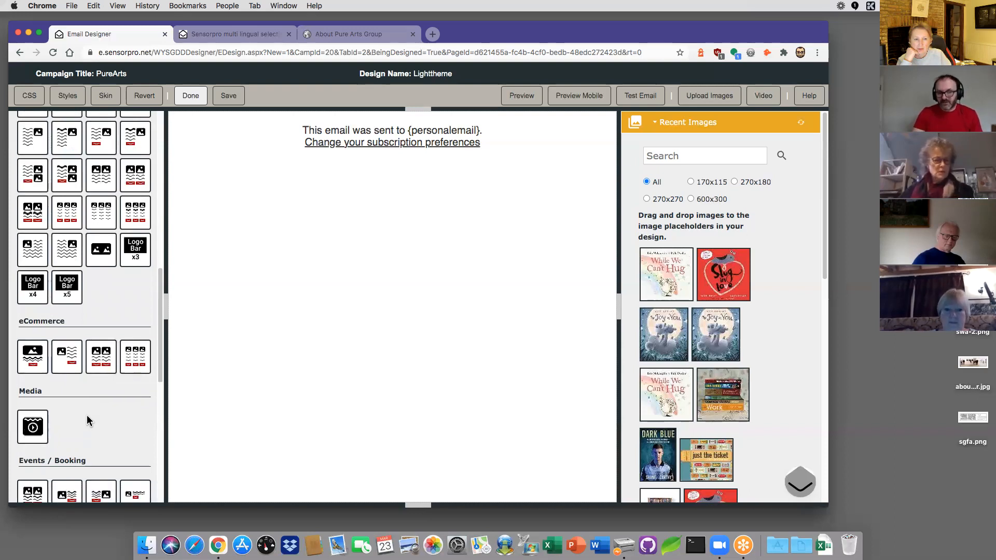
pyautogui.scroll(-8, 94, 406)
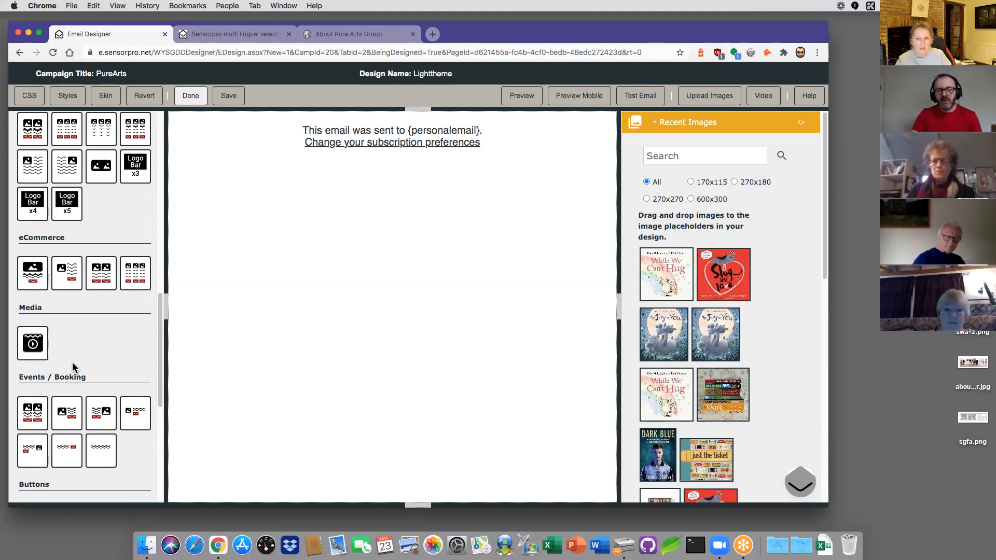
pyautogui.scroll(-1, 73, 362)
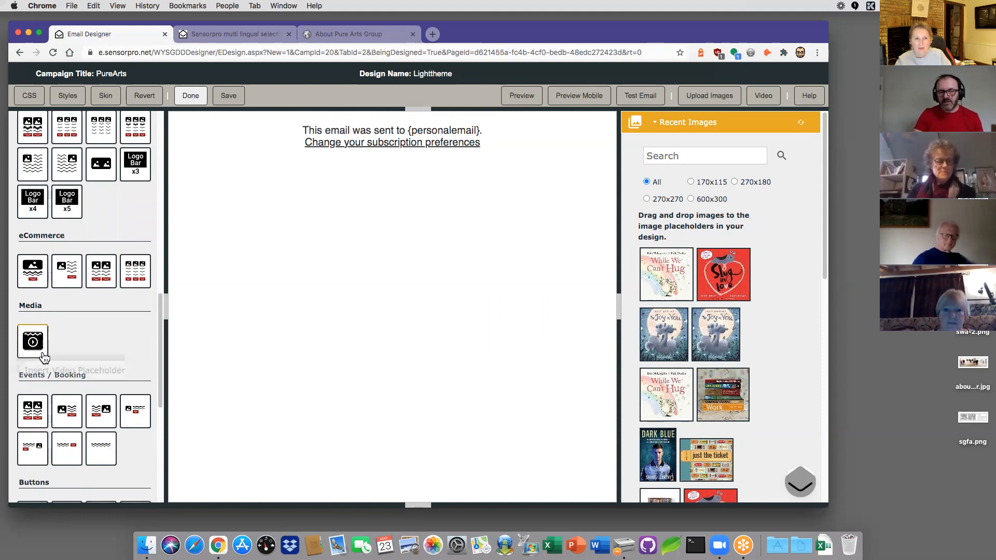
pyautogui.scroll(-3, 85, 371)
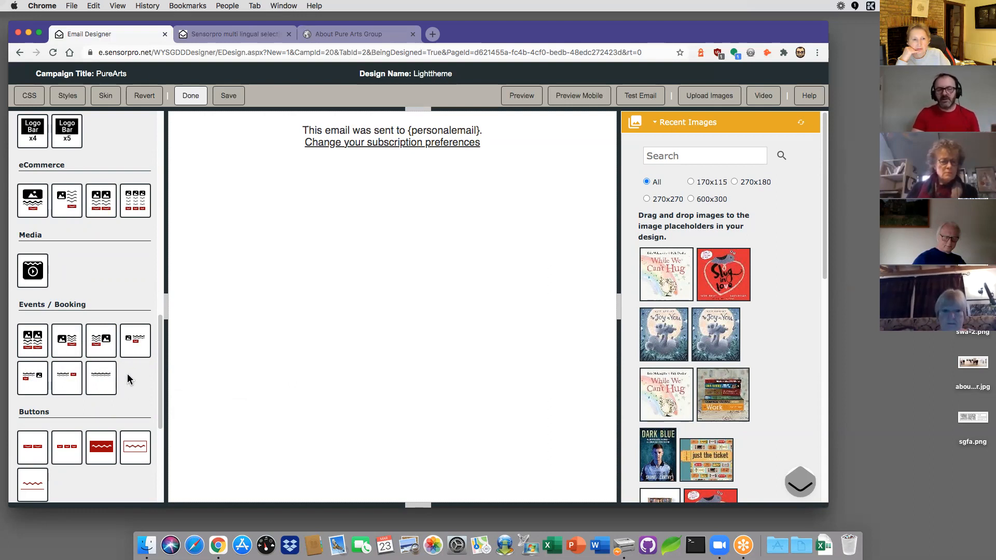
pyautogui.scroll(-5, 127, 376)
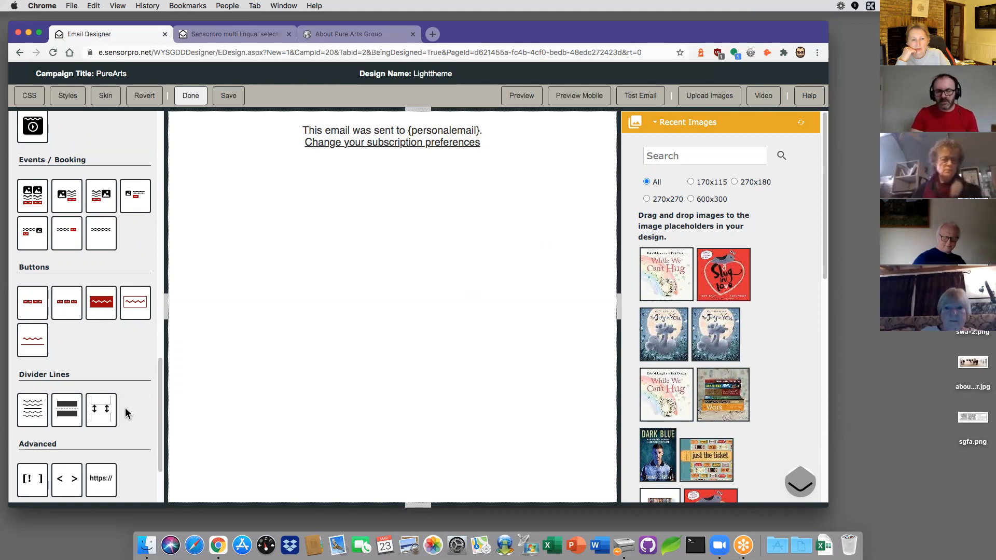
pyautogui.scroll(-3, 124, 415)
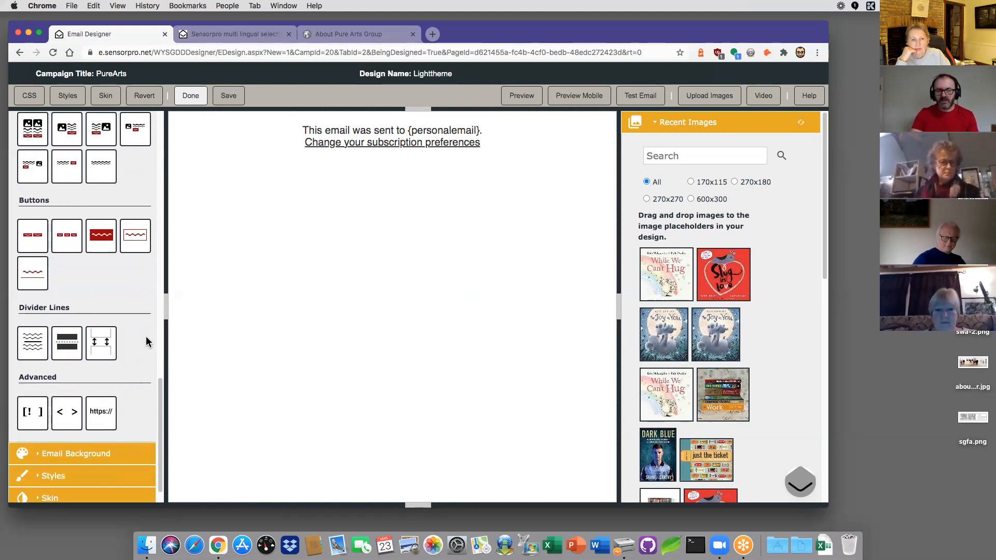
pyautogui.scroll(6, 147, 339)
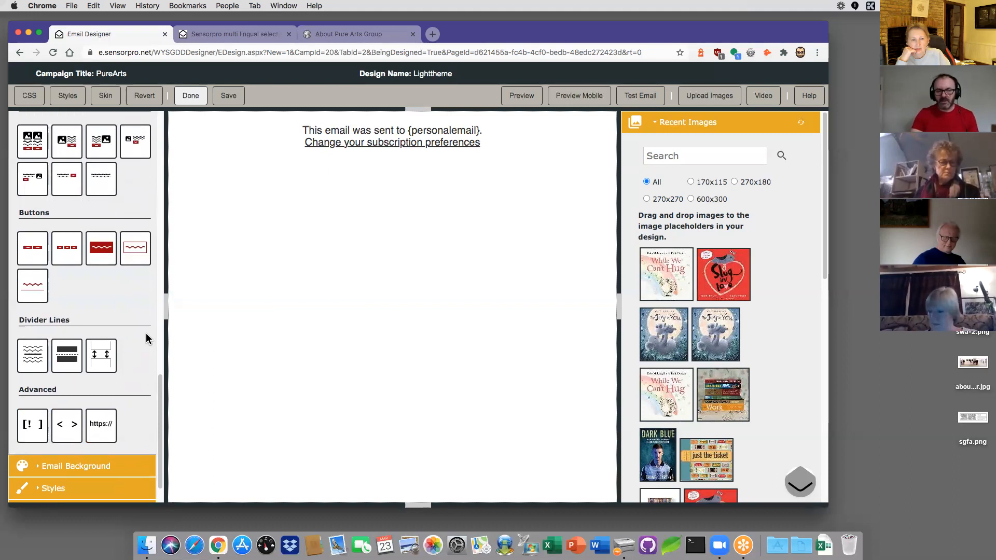
pyautogui.scroll(20, 146, 334)
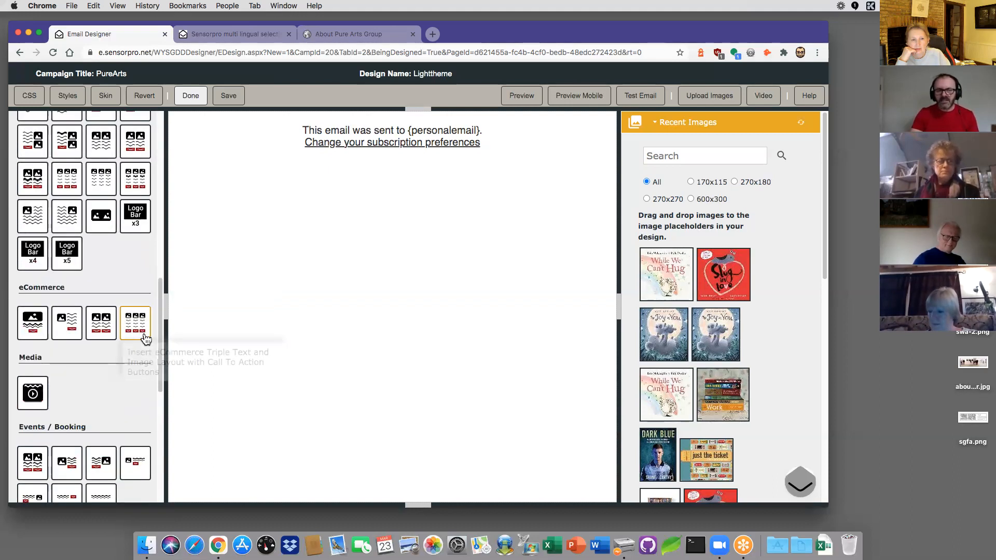
pyautogui.scroll(8, 134, 316)
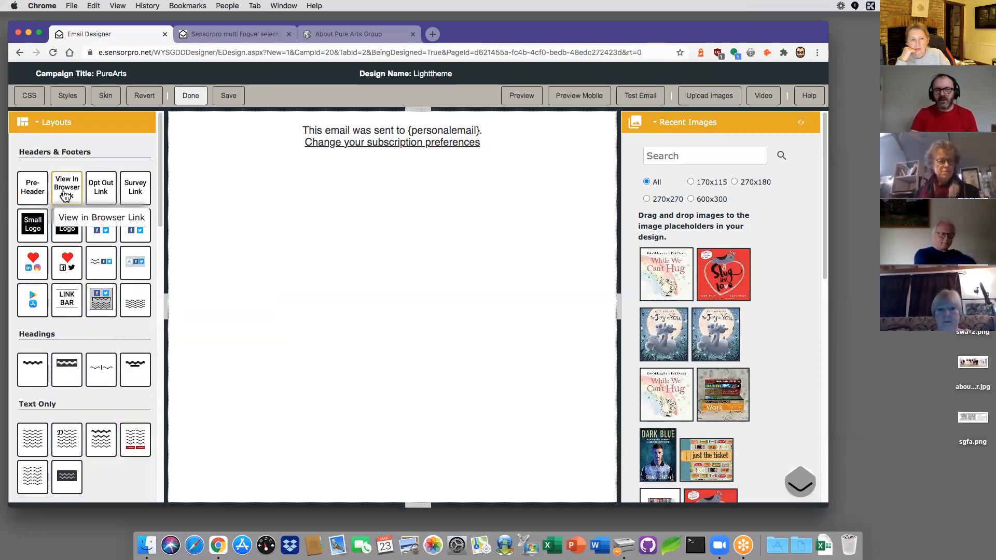
# Step: Place the View In Browser Link tile and the Small Logo tile at the top of the email canvas
pyautogui.moveTo(67, 193); pyautogui.dragTo(242, 142)
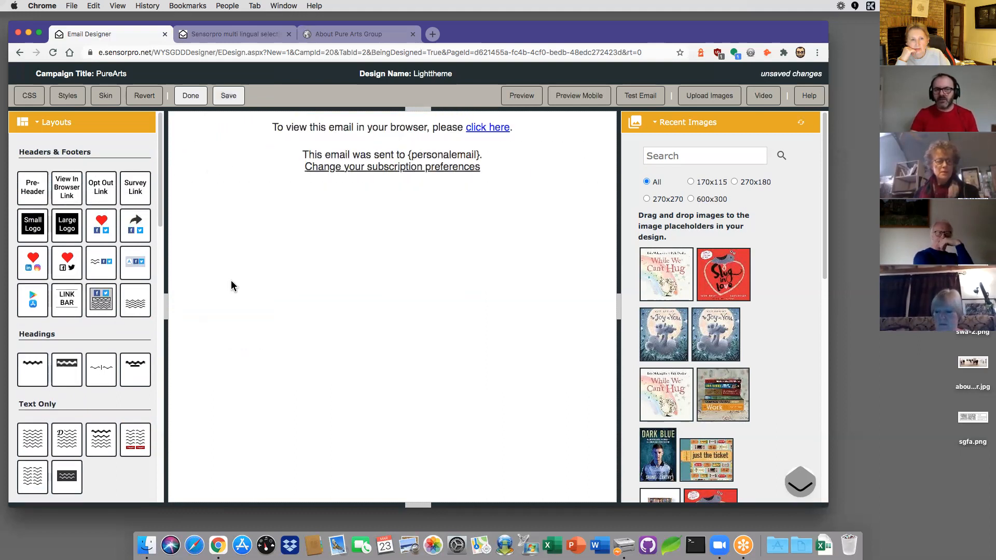
pyautogui.moveTo(32, 229); pyautogui.dragTo(283, 151)
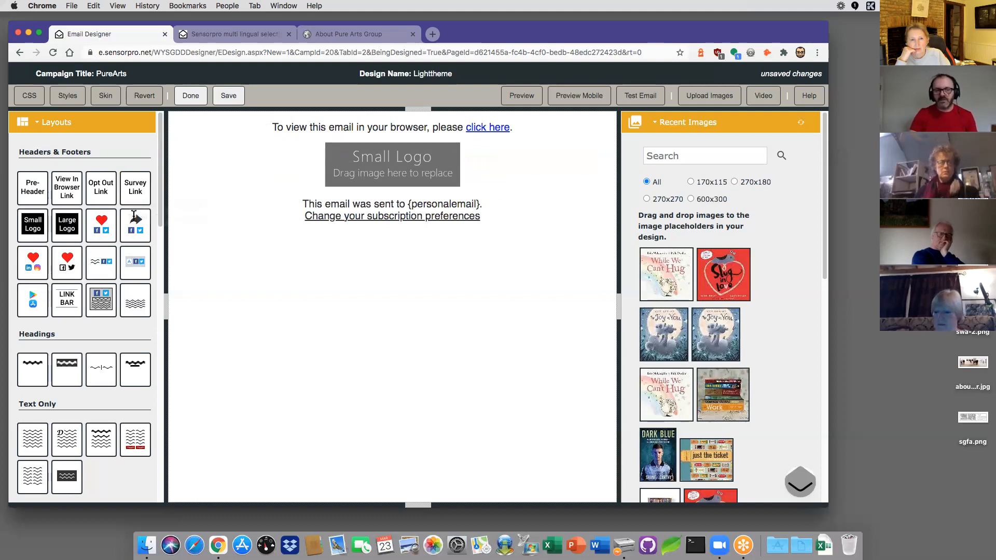
pyautogui.scroll(-3, 45, 411)
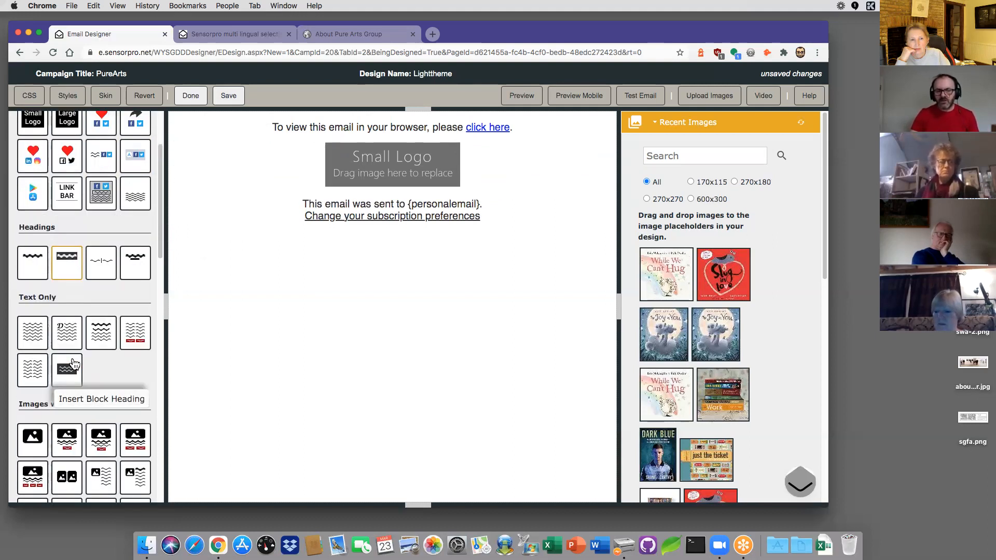
pyautogui.scroll(-2, 76, 387)
pyautogui.scroll(-1, 68, 350)
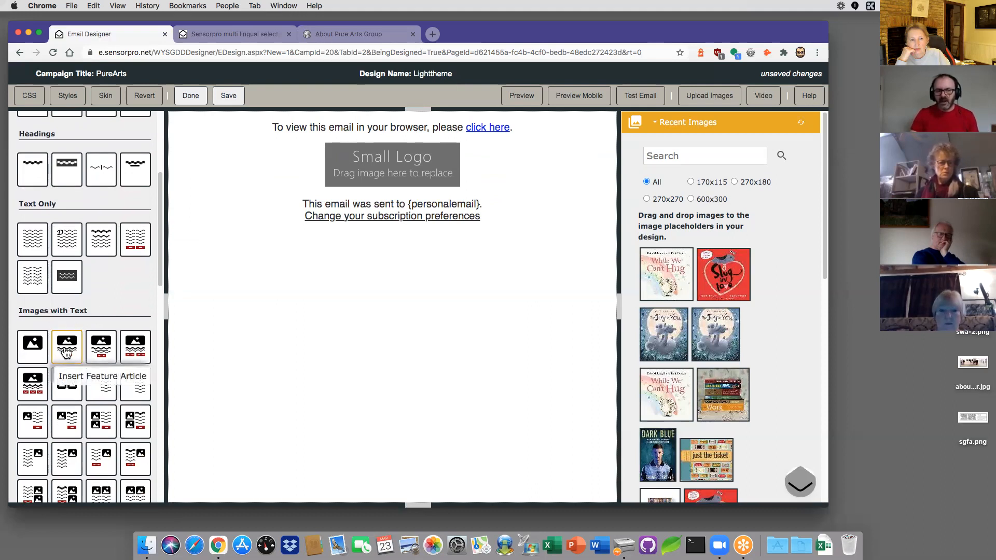
# Step: Insert a Feature Article block below the logo and social follow icons above the footer
pyautogui.moveTo(65, 350); pyautogui.dragTo(311, 211)
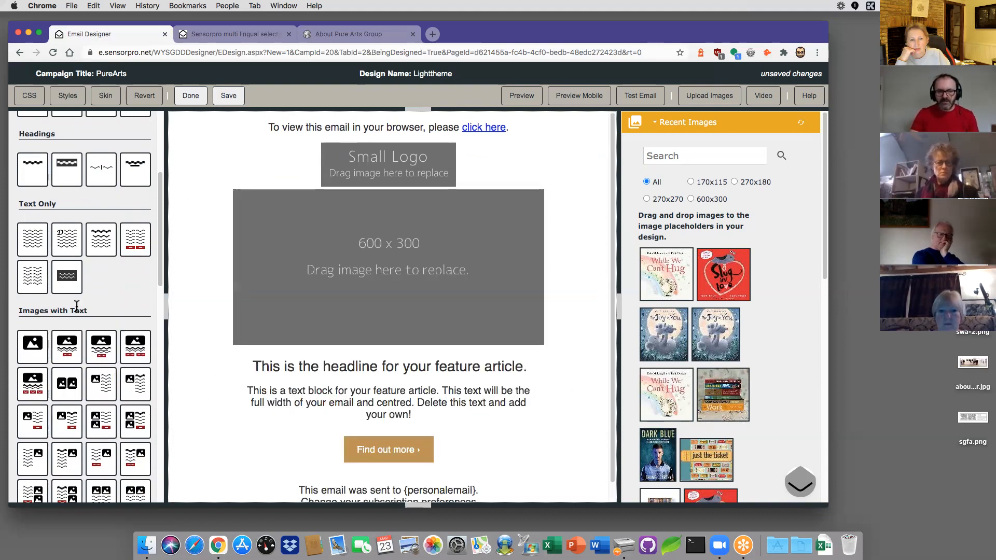
pyautogui.scroll(6, 78, 311)
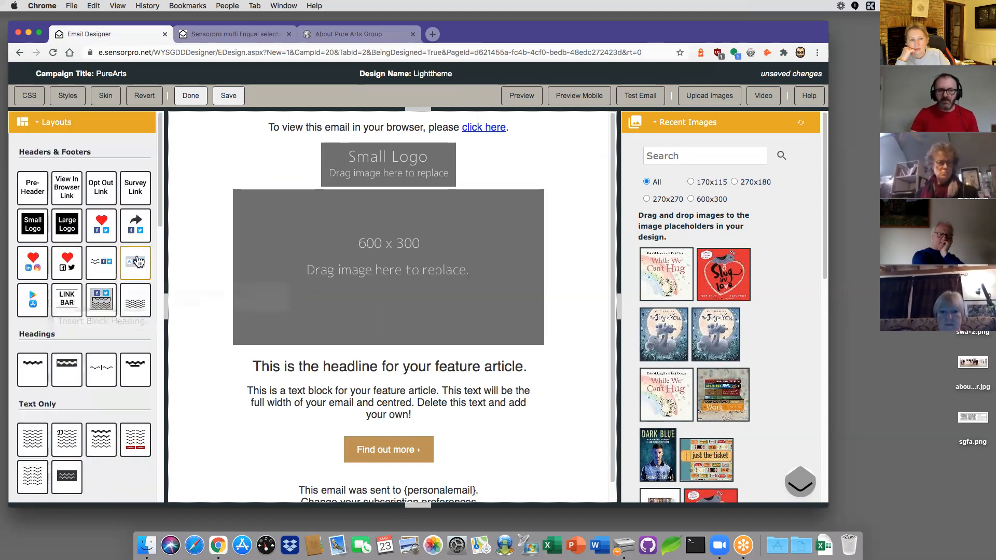
pyautogui.scroll(-1, 259, 335)
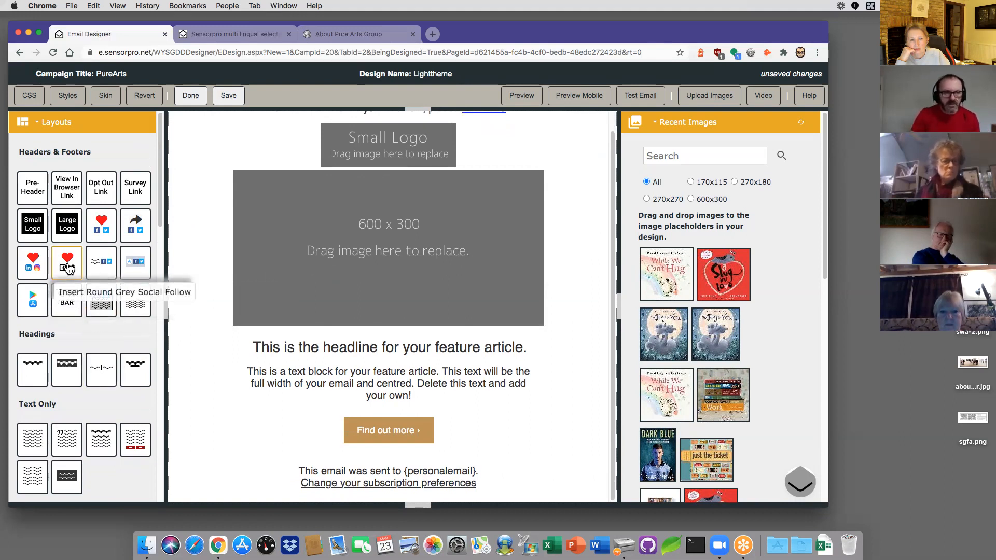
pyautogui.moveTo(77, 270); pyautogui.dragTo(244, 464)
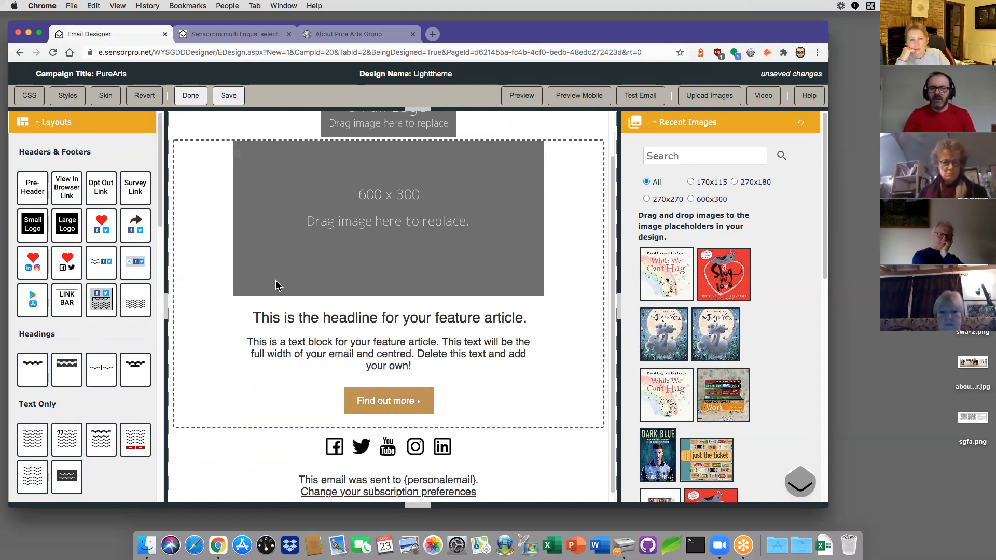
# Step: Open the Upload Images area with image-size optimisation enabled
pyautogui.scroll(2, 276, 280)
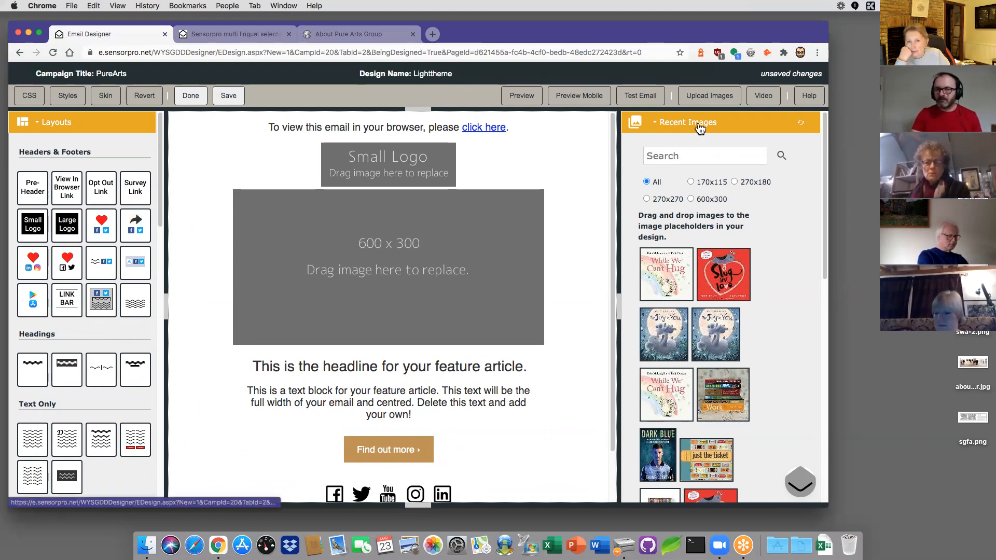
pyautogui.click(708, 99)
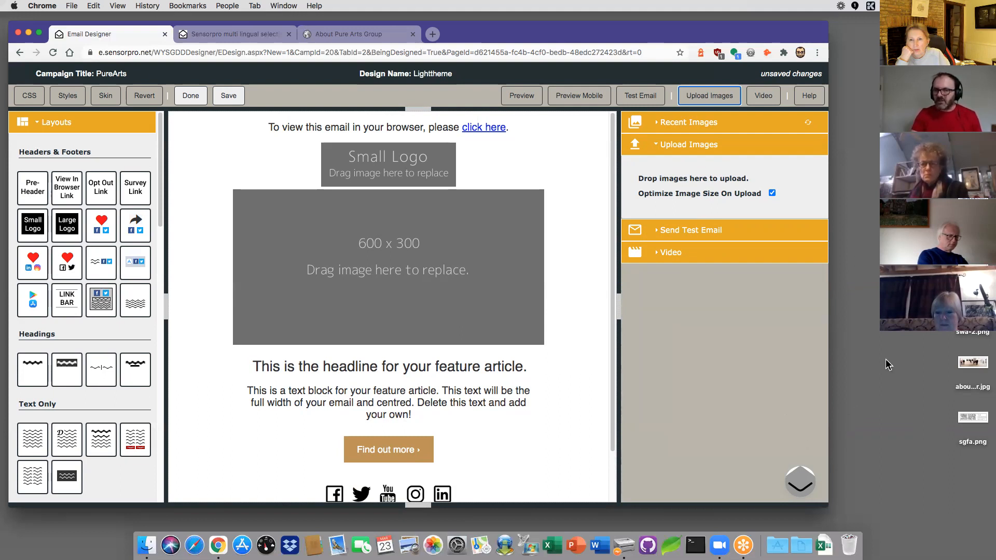
# Step: Upload five desktop images, including pure_logoxcrop1.png, sgfa.png and about_banner.jpg, to the image library
pyautogui.moveTo(913, 432); pyautogui.dragTo(956, 311)
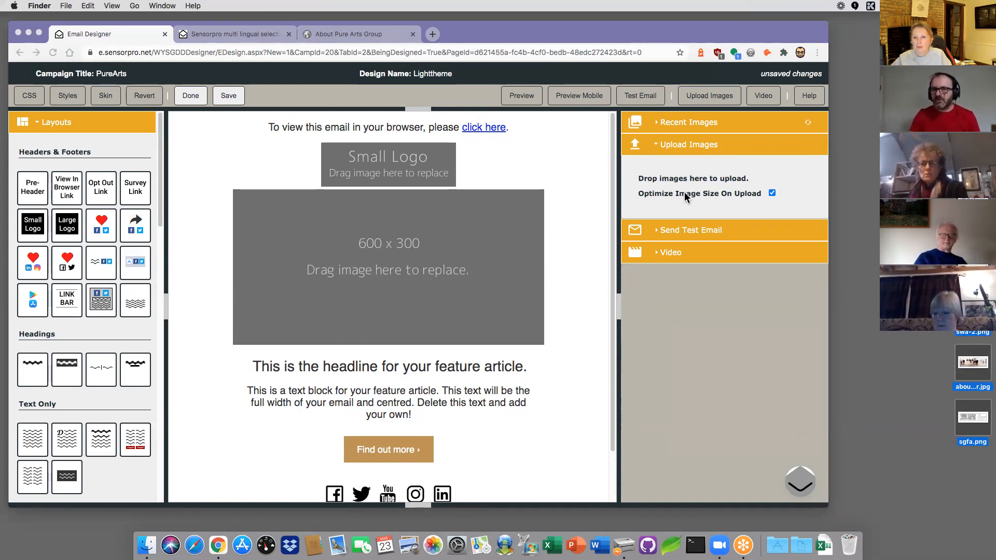
pyautogui.moveTo(973, 363); pyautogui.dragTo(706, 180)
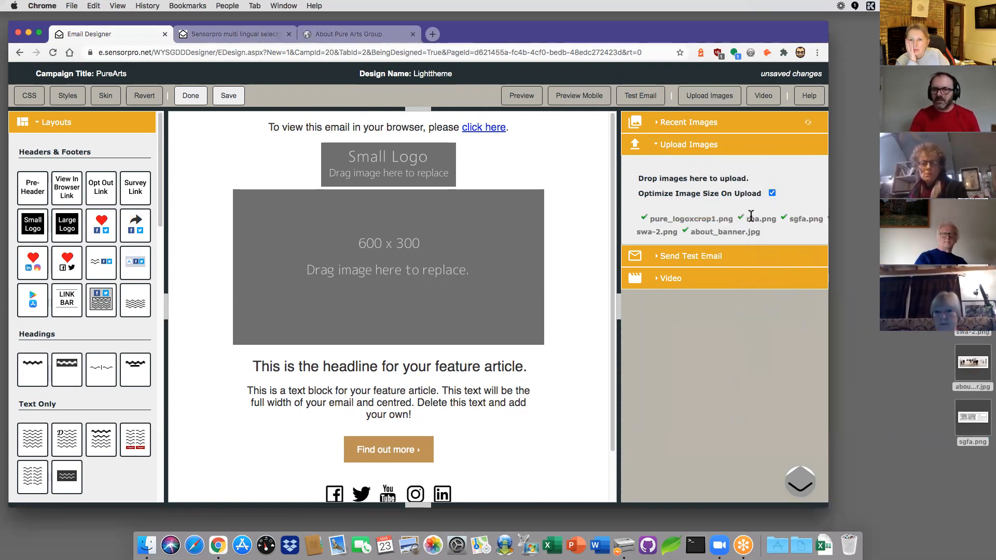
# Step: Show Recent Images and try the SGFA image in the logo spot, then back it out
pyautogui.click(687, 126)
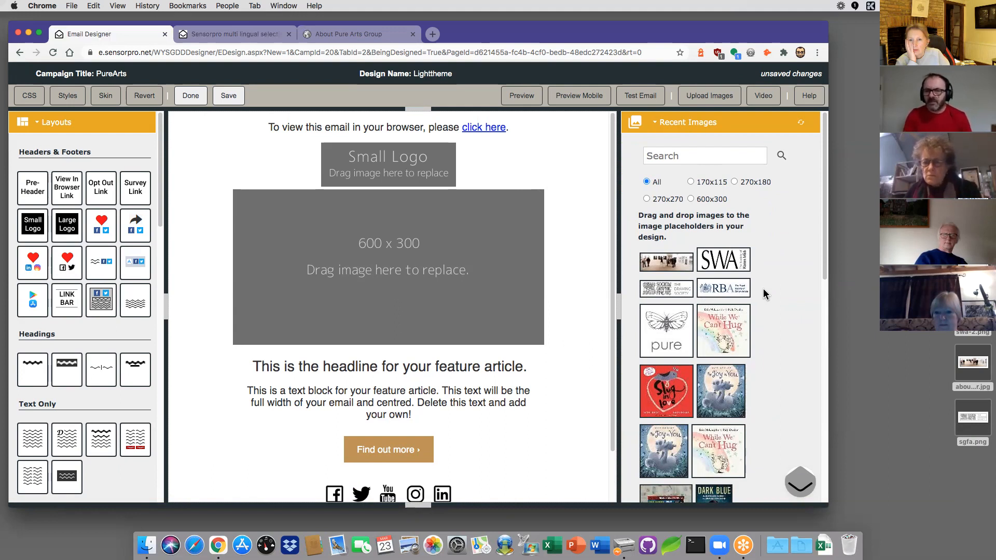
pyautogui.moveTo(668, 298); pyautogui.dragTo(422, 182)
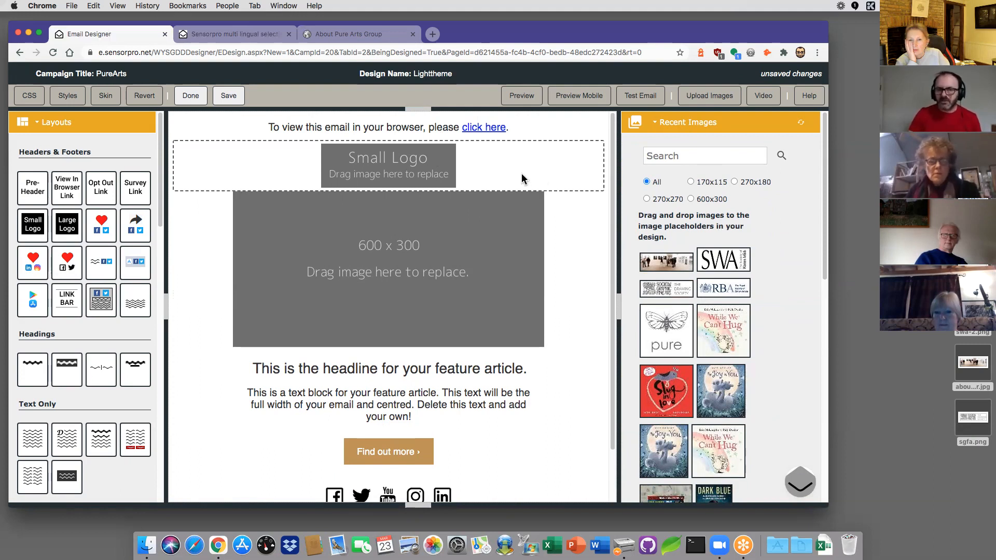
pyautogui.moveTo(522, 179); pyautogui.dragTo(759, 272)
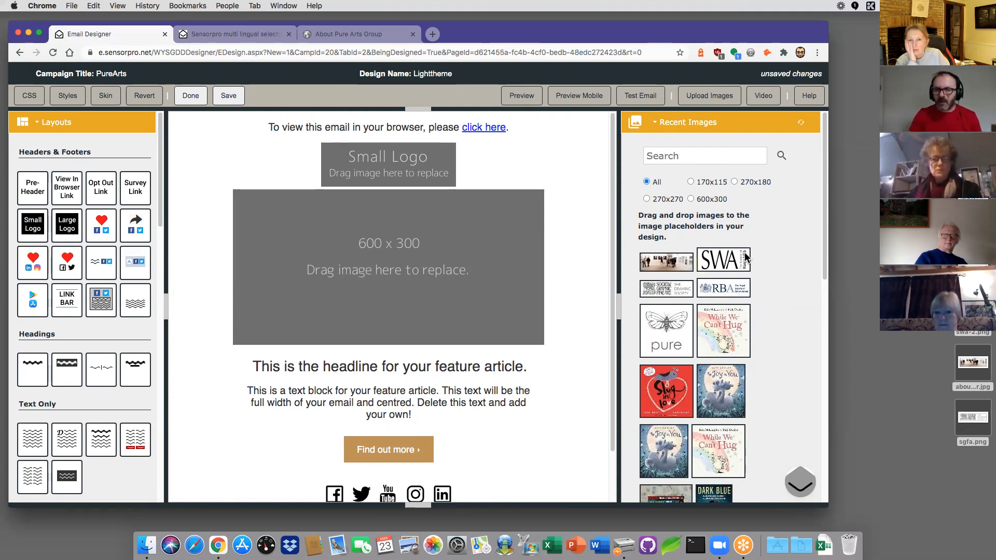
pyautogui.moveTo(667, 313); pyautogui.dragTo(400, 237)
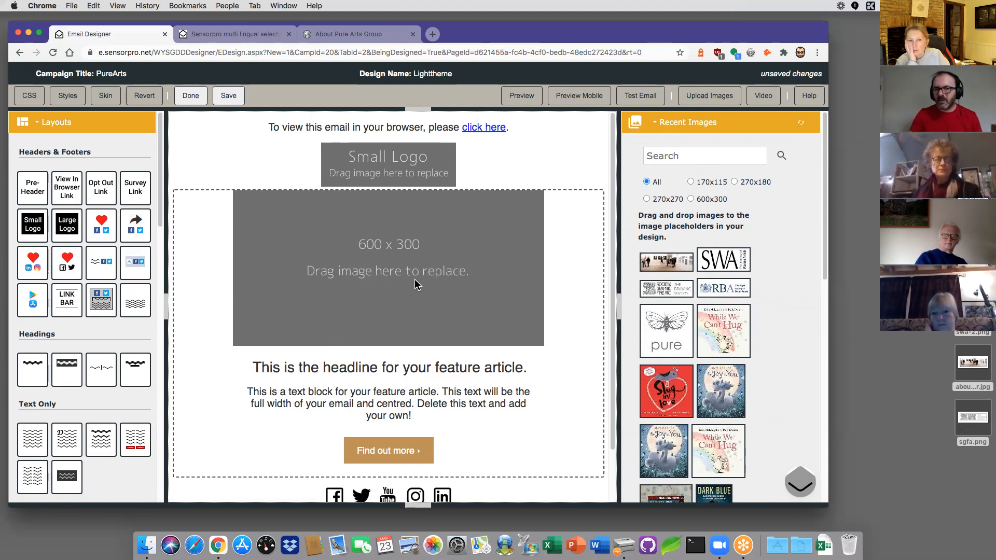
pyautogui.moveTo(418, 285); pyautogui.dragTo(693, 269)
# Step: Put the pure butterfly logo in the logo spot and about_banner.jpg in the feature image area
pyautogui.moveTo(681, 339); pyautogui.dragTo(399, 173)
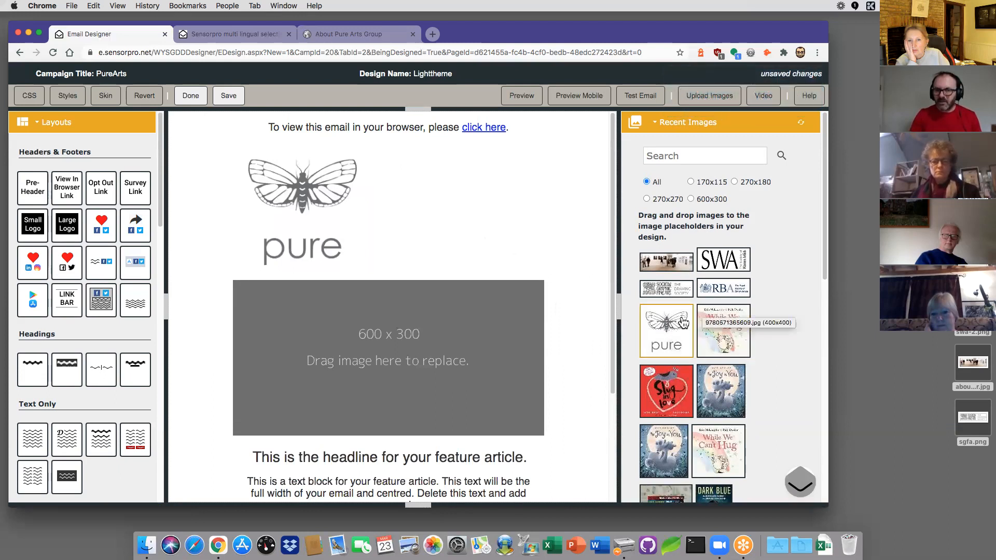
pyautogui.moveTo(673, 262); pyautogui.dragTo(422, 322)
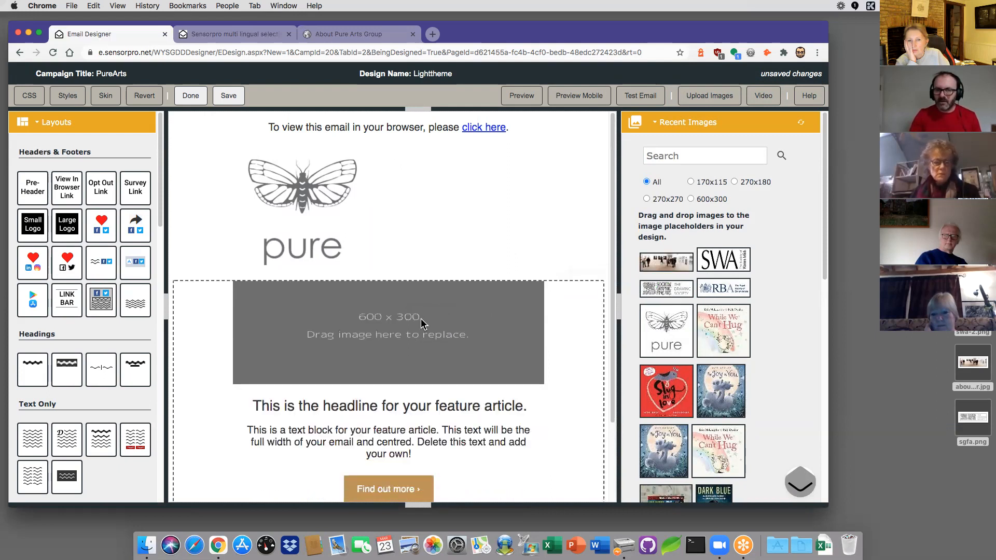
pyautogui.scroll(-2, 566, 343)
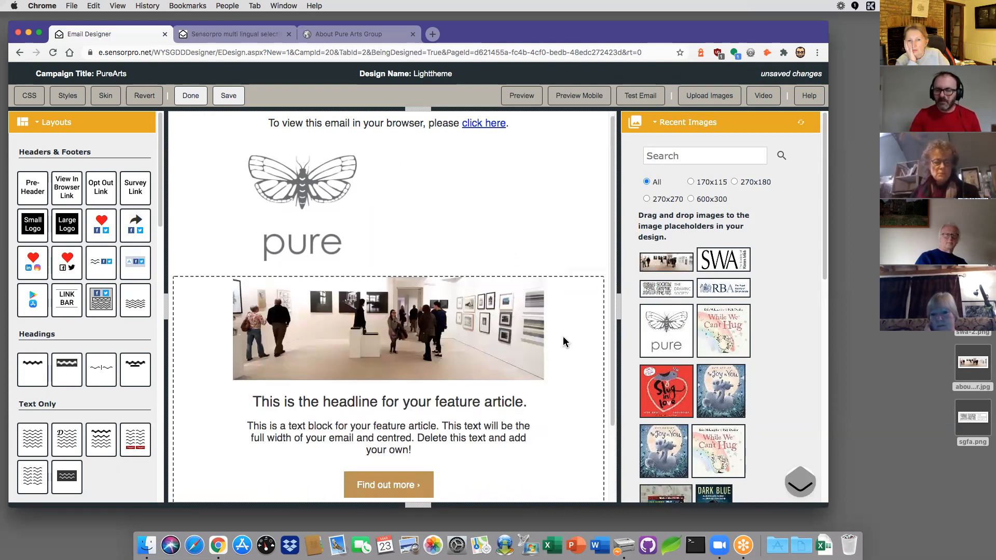
pyautogui.scroll(-3, 565, 343)
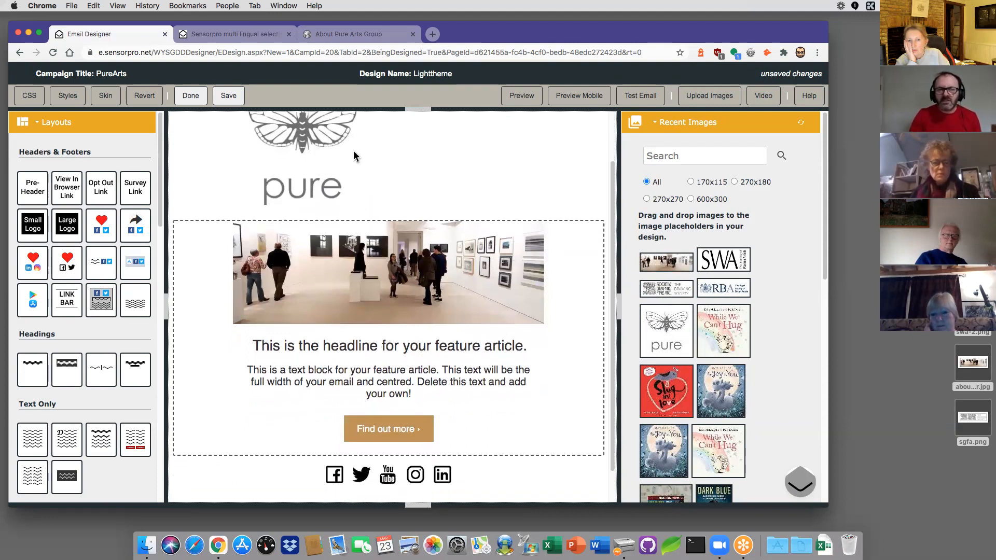
# Step: Copy the 'PURE Potential' heading from the About page and select the feature article block in the designer
pyautogui.click(359, 35)
pyautogui.scroll(-5, 405, 318)
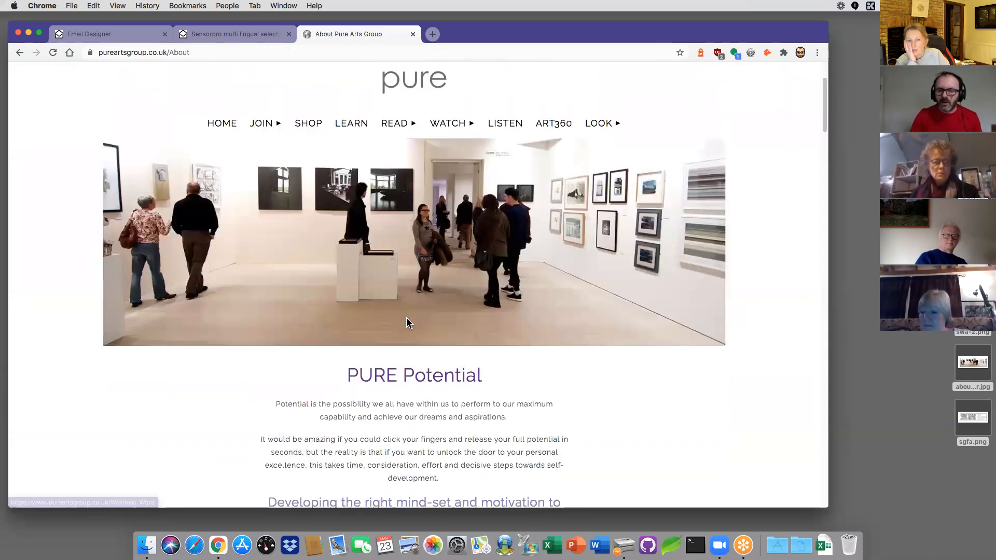
pyautogui.moveTo(485, 310); pyautogui.dragTo(347, 310)
pyautogui.rightClick(369, 313)
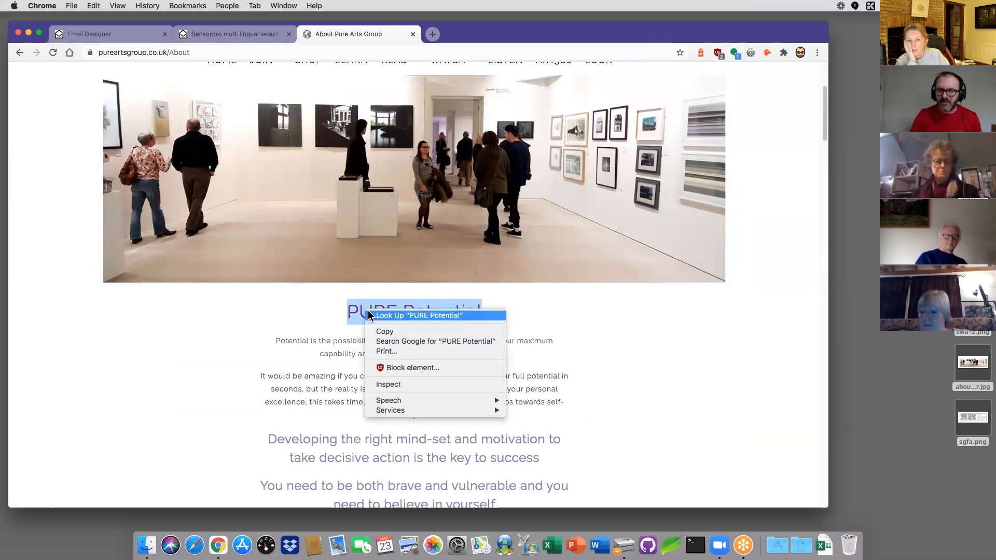
pyautogui.click(385, 332)
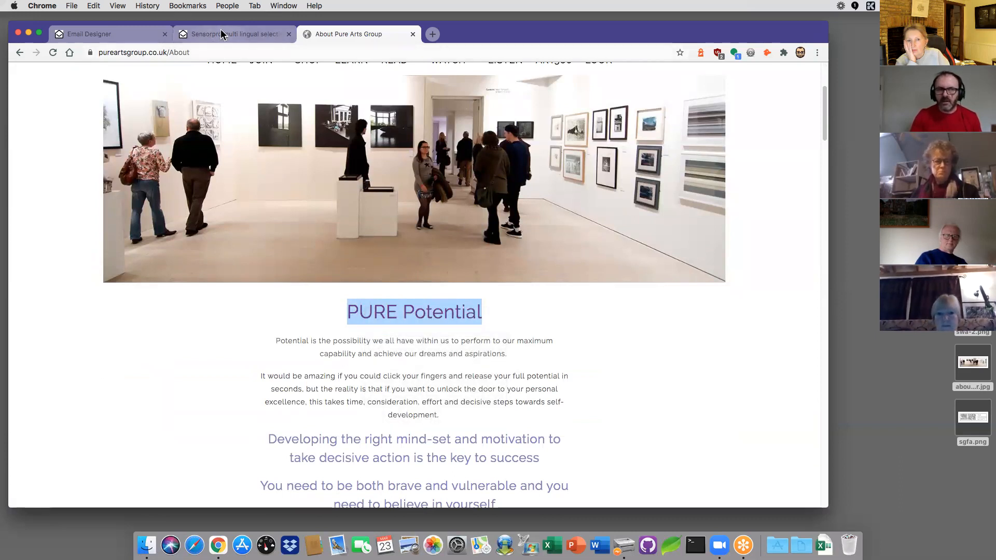
pyautogui.click(104, 34)
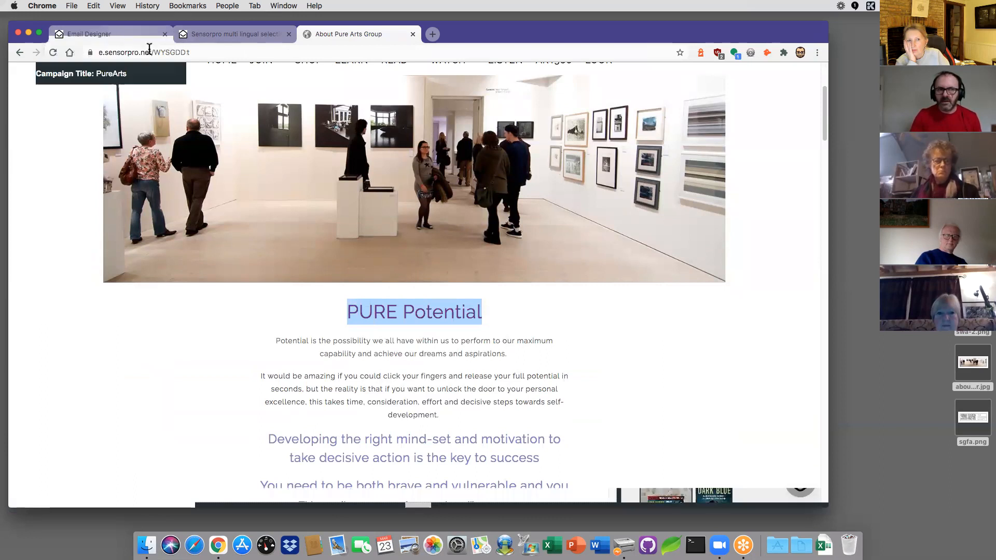
pyautogui.click(382, 350)
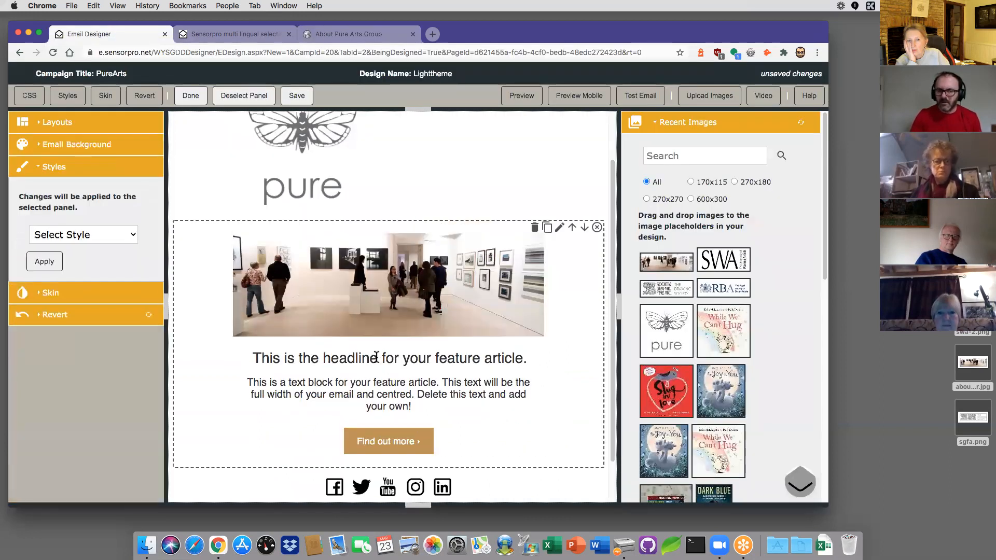
# Step: Replace the placeholder headline with the pasted 'PURE Potential', centre it and save
pyautogui.click(382, 355)
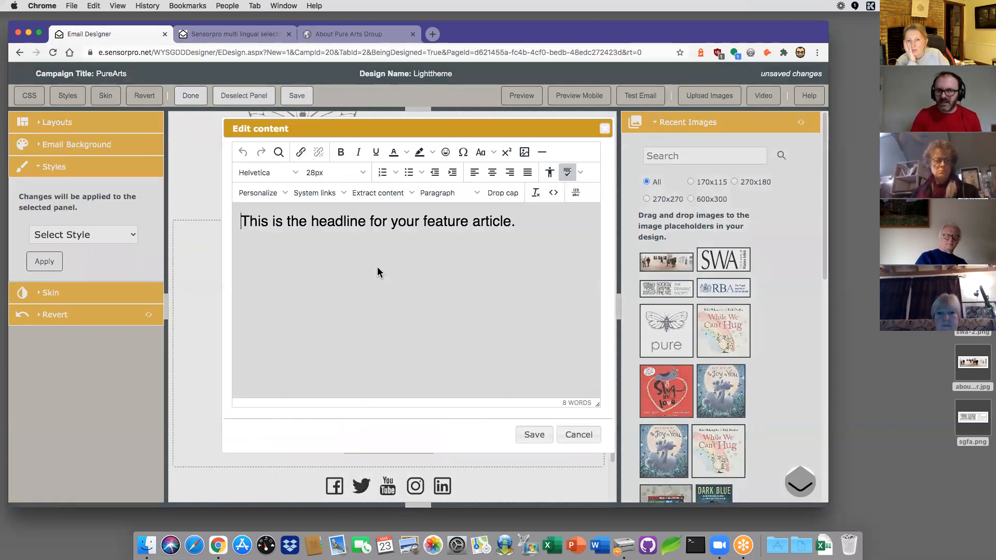
pyautogui.moveTo(391, 215); pyautogui.dragTo(201, 211)
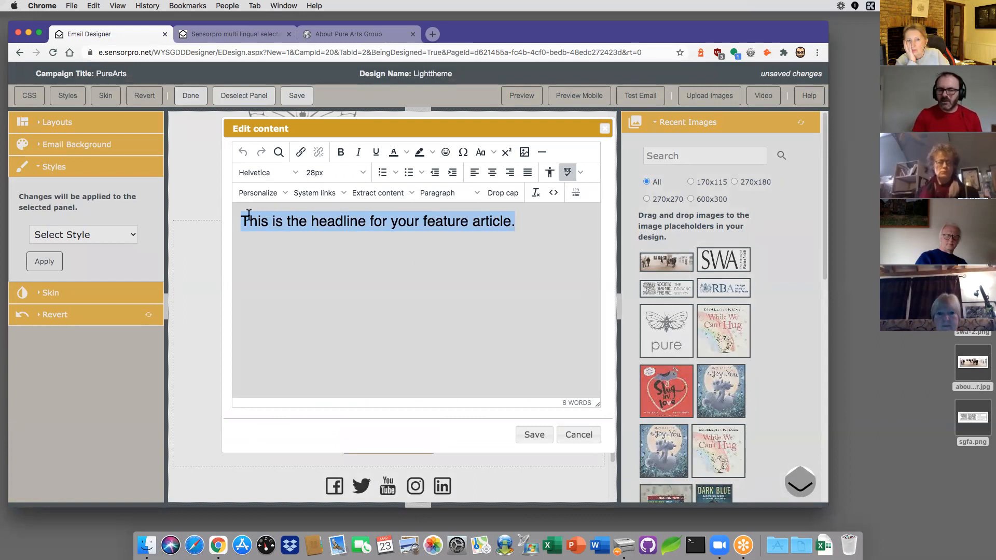
pyautogui.press('super+v')
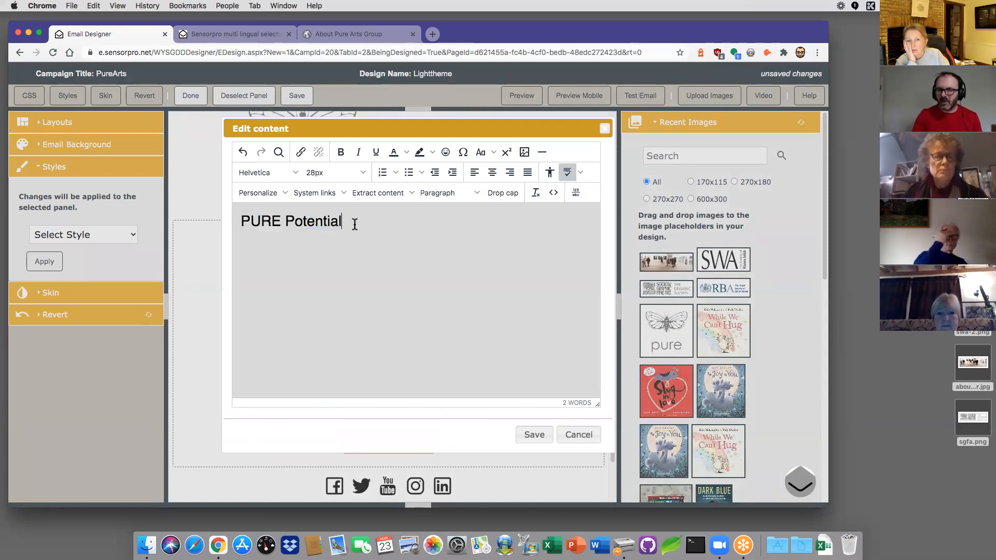
pyautogui.moveTo(351, 225); pyautogui.dragTo(212, 225)
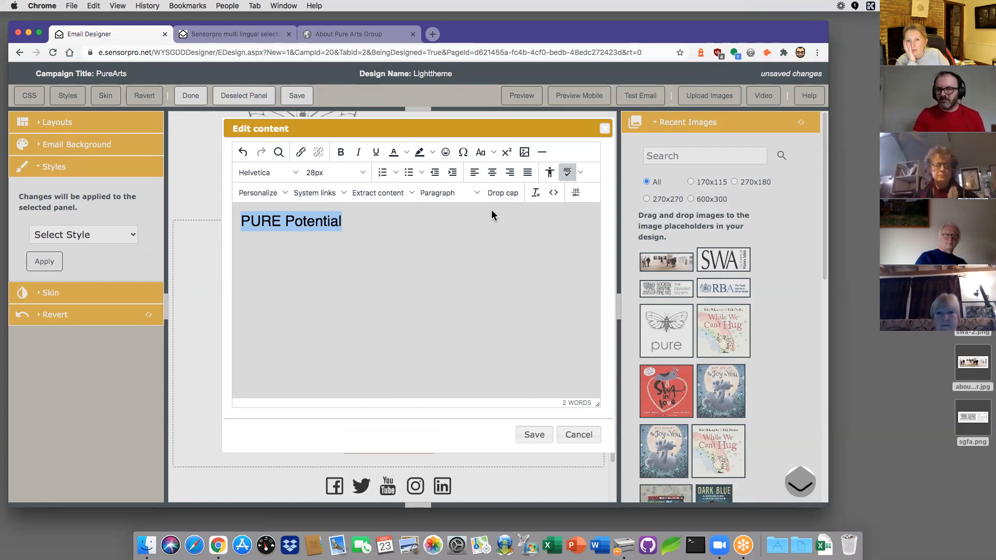
pyautogui.click(493, 177)
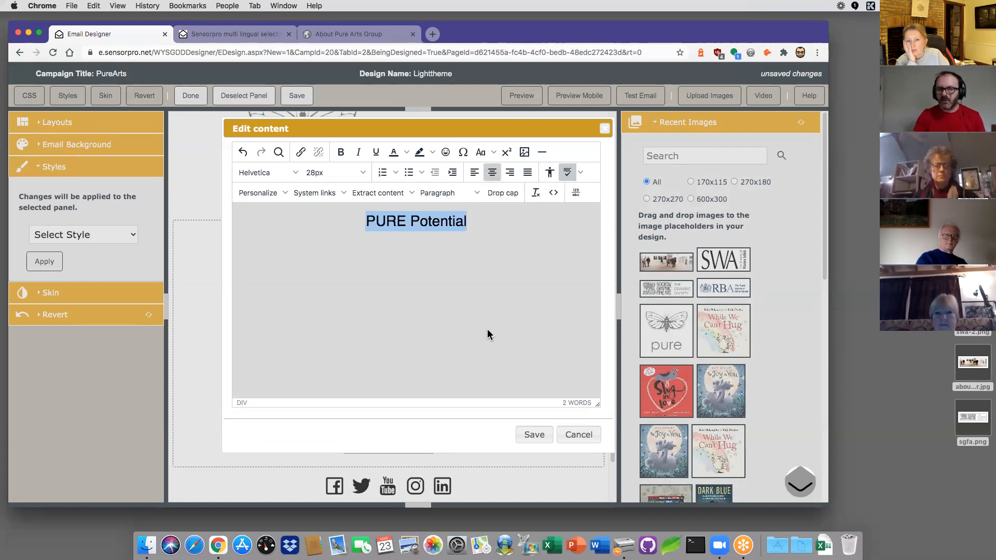
pyautogui.click(534, 435)
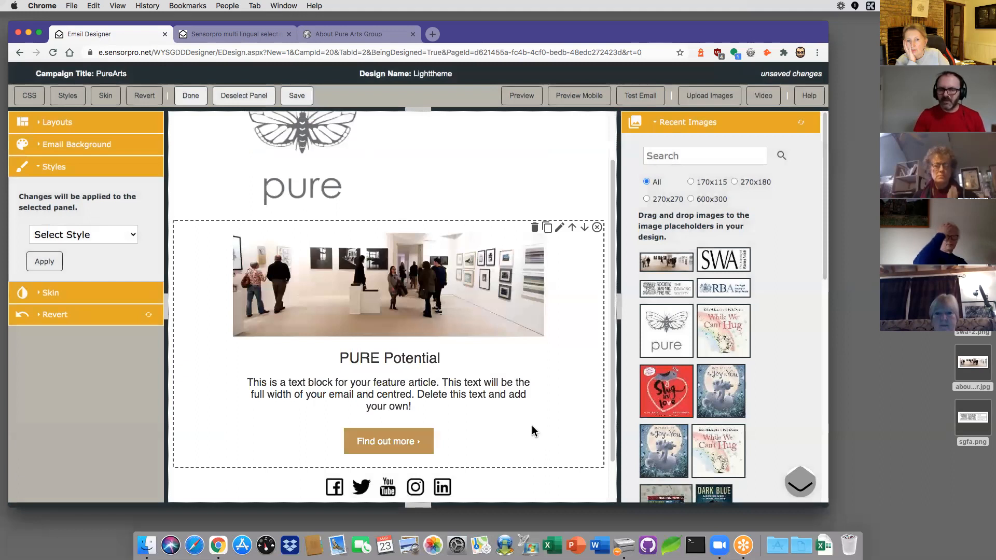
# Step: Copy the two opening PURE Potential paragraphs from the Pure Arts Group About page
pyautogui.click(335, 34)
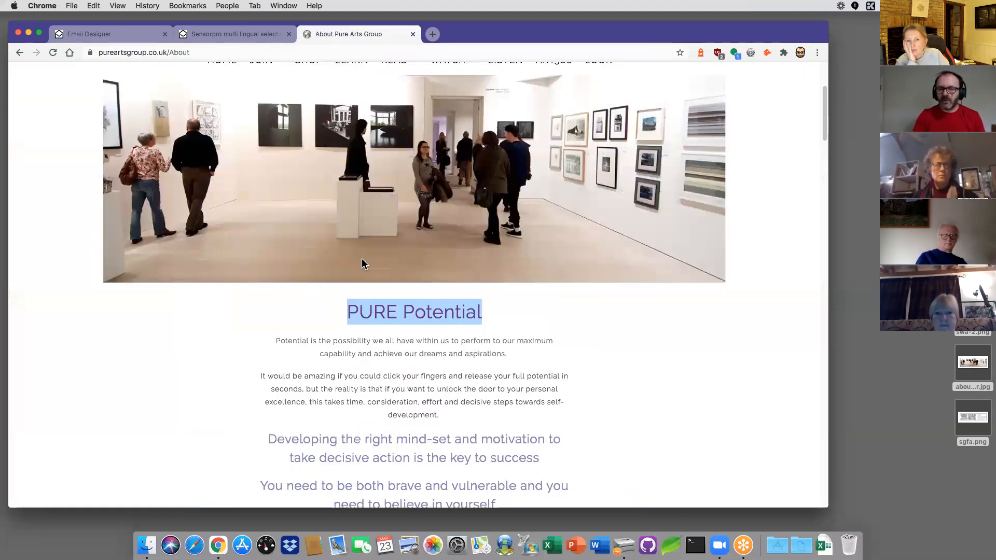
pyautogui.scroll(-3, 363, 260)
pyautogui.moveTo(275, 206); pyautogui.dragTo(444, 283)
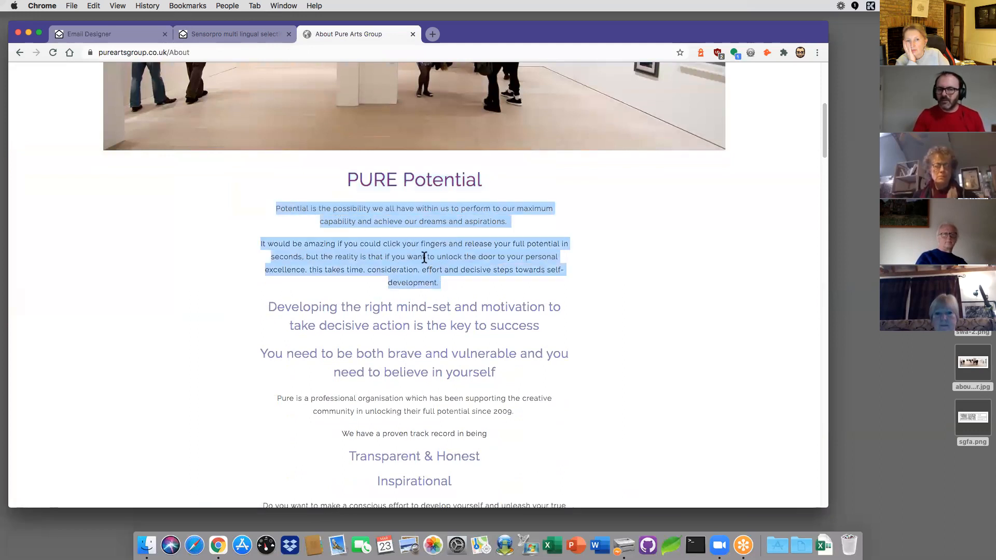
pyautogui.rightClick(423, 255)
pyautogui.click(439, 280)
# Step: Back in the email designer, open the feature article's placeholder body text for editing
pyautogui.click(117, 34)
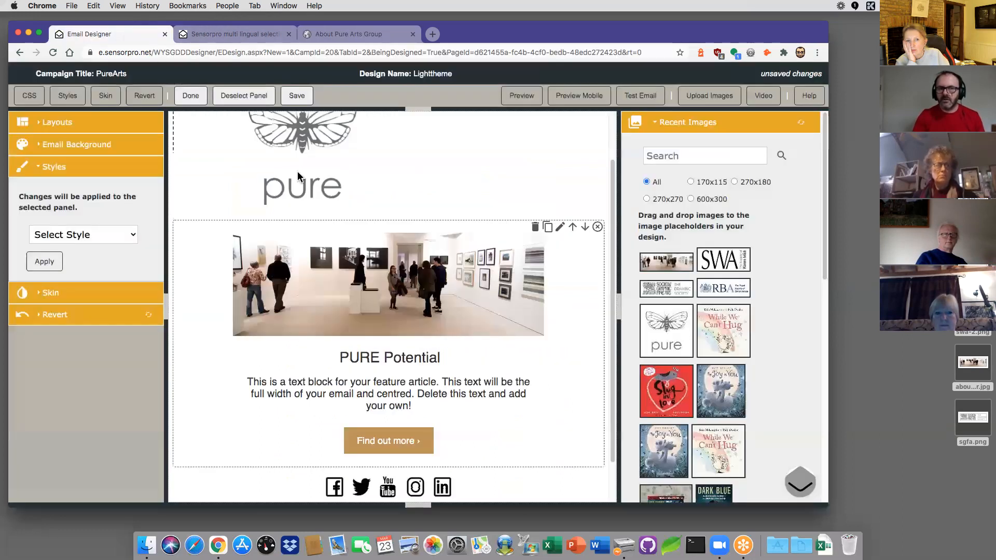
pyautogui.scroll(-2, 370, 273)
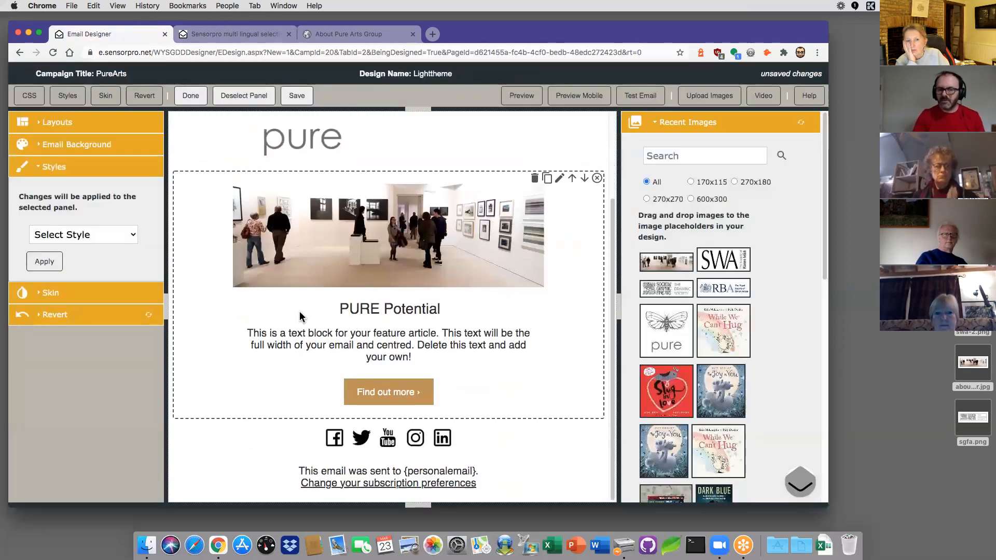
pyautogui.click(316, 334)
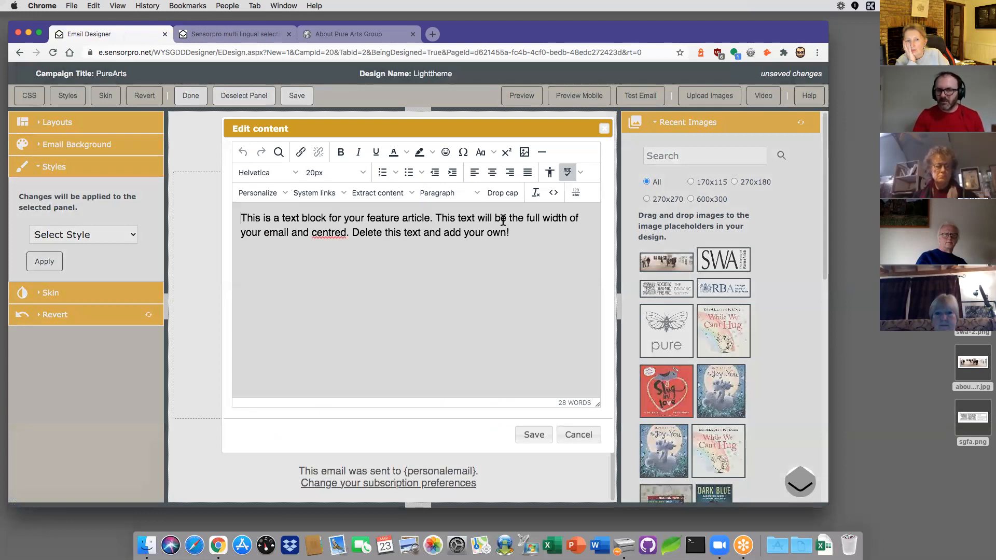
# Step: Paste the two Potential paragraphs over the placeholder, centre them, add a blank line between, and save
pyautogui.moveTo(519, 236); pyautogui.dragTo(229, 202)
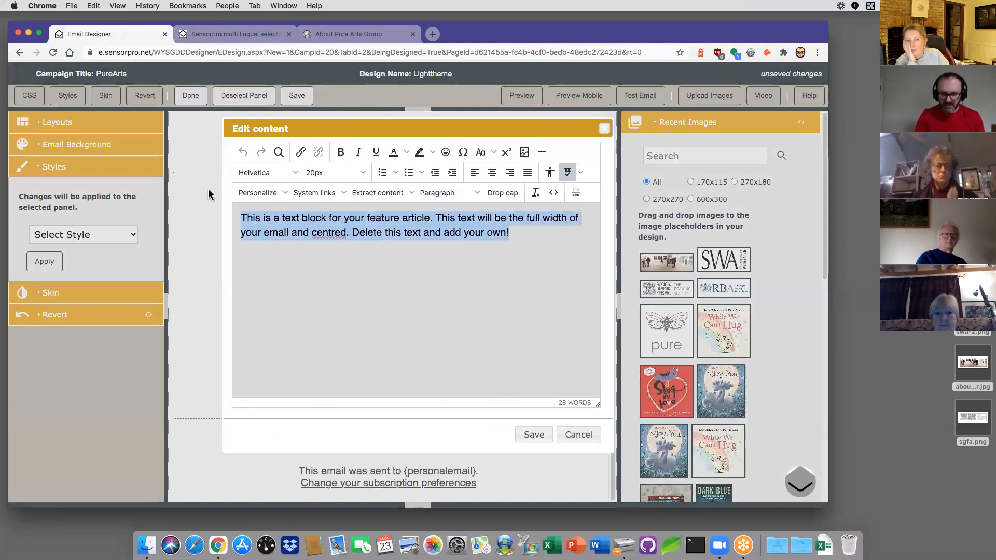
pyautogui.press('super+v')
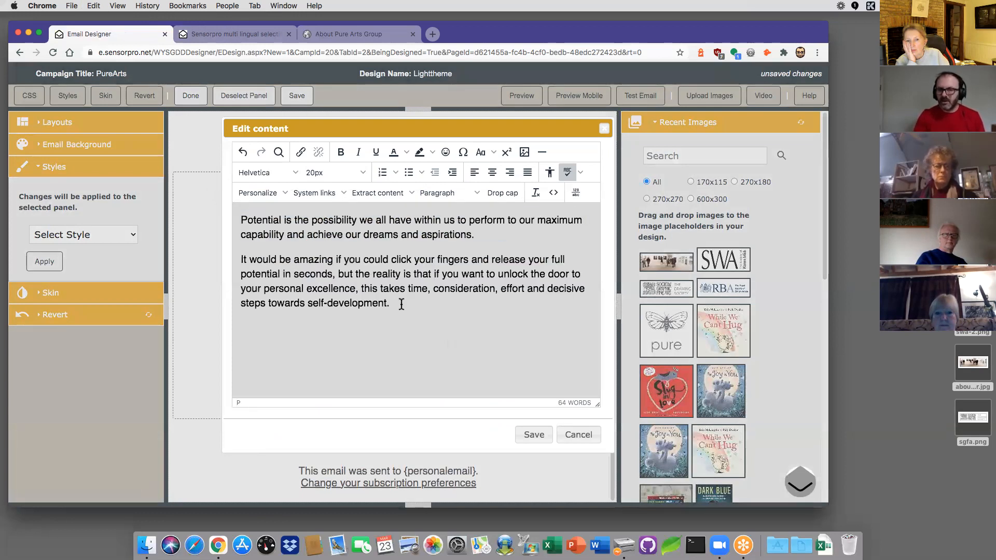
pyautogui.moveTo(401, 304); pyautogui.dragTo(165, 204)
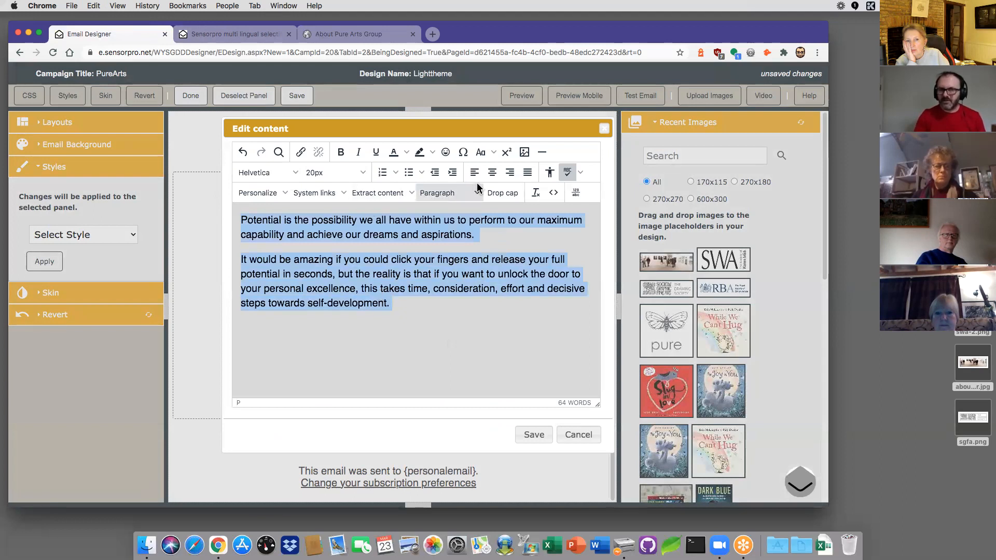
pyautogui.click(492, 173)
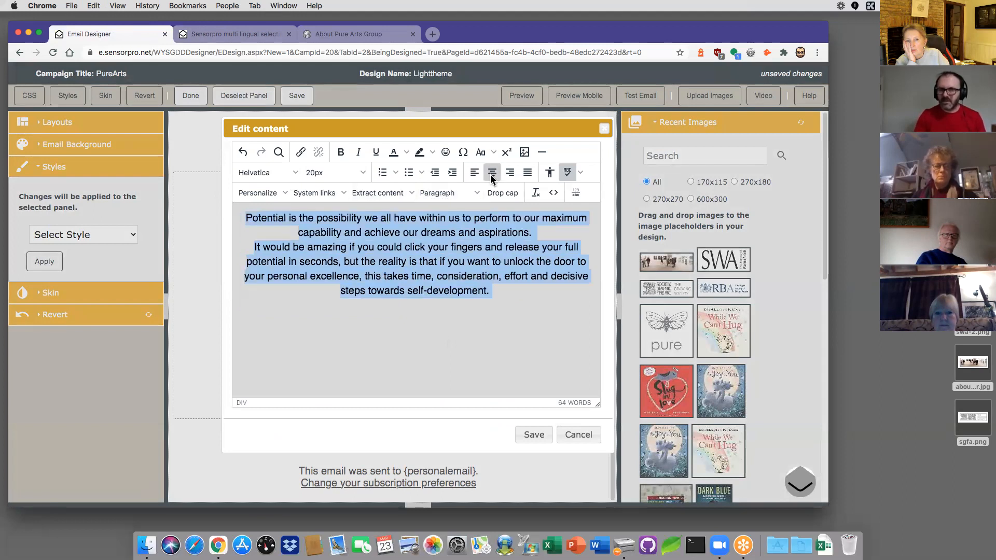
pyautogui.click(537, 232)
pyautogui.press('Return')
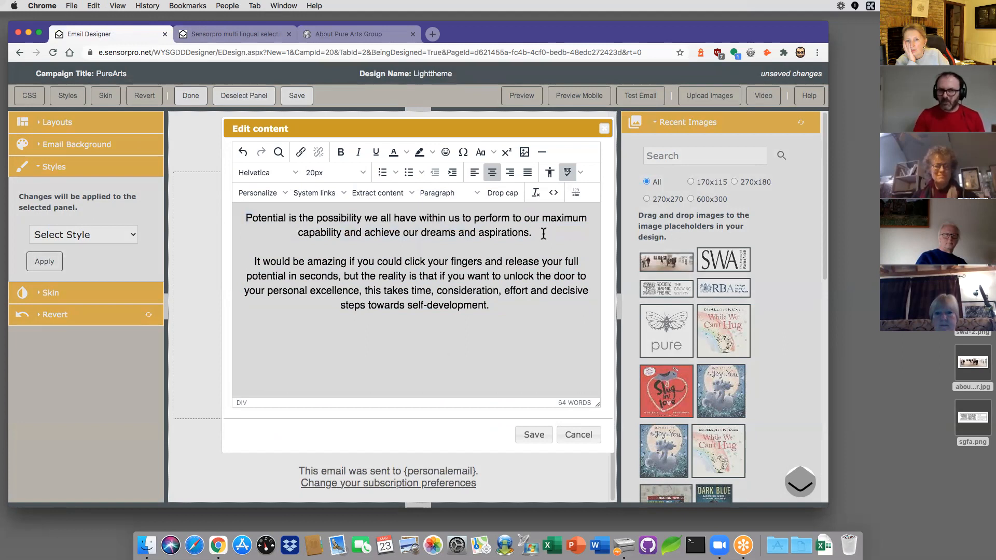
pyautogui.click(535, 436)
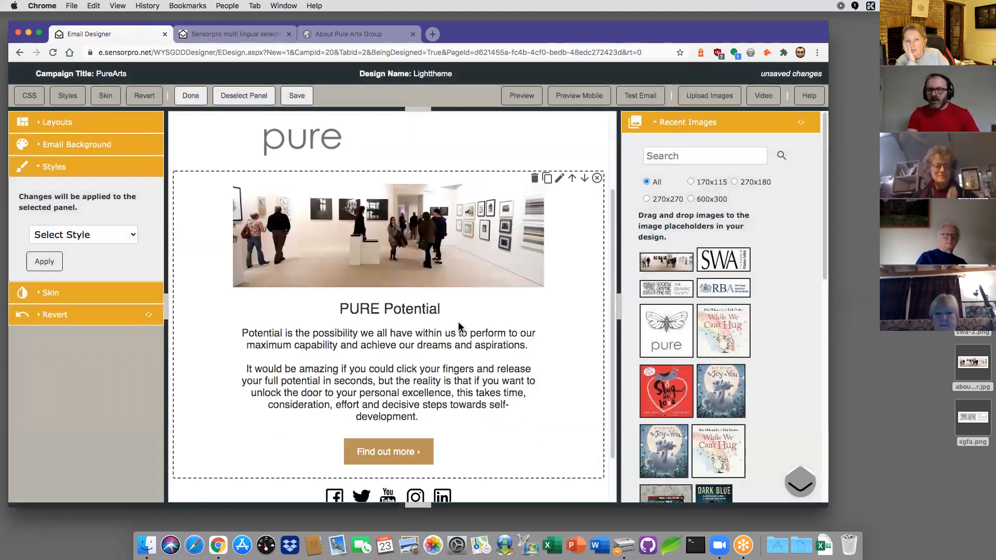
pyautogui.scroll(-2, 444, 326)
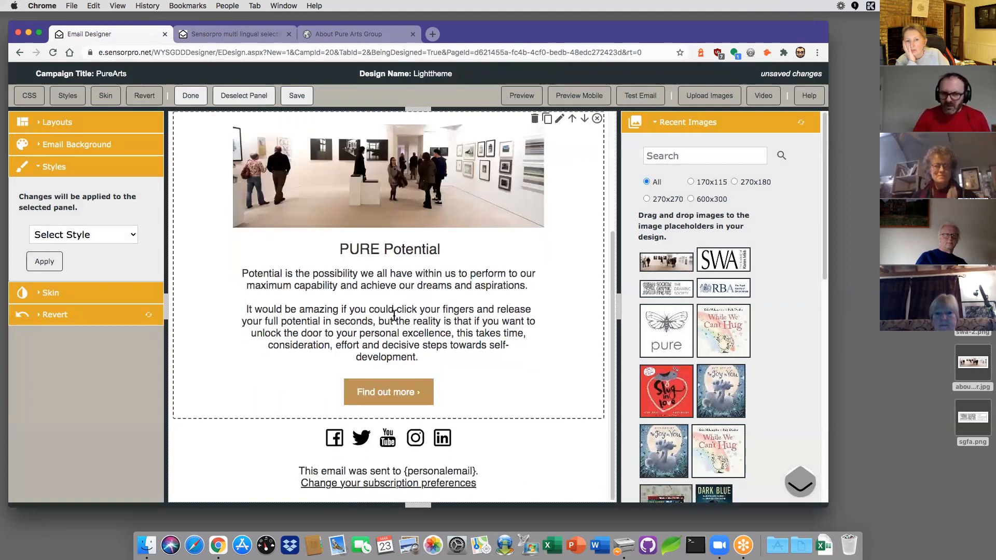
pyautogui.click(61, 125)
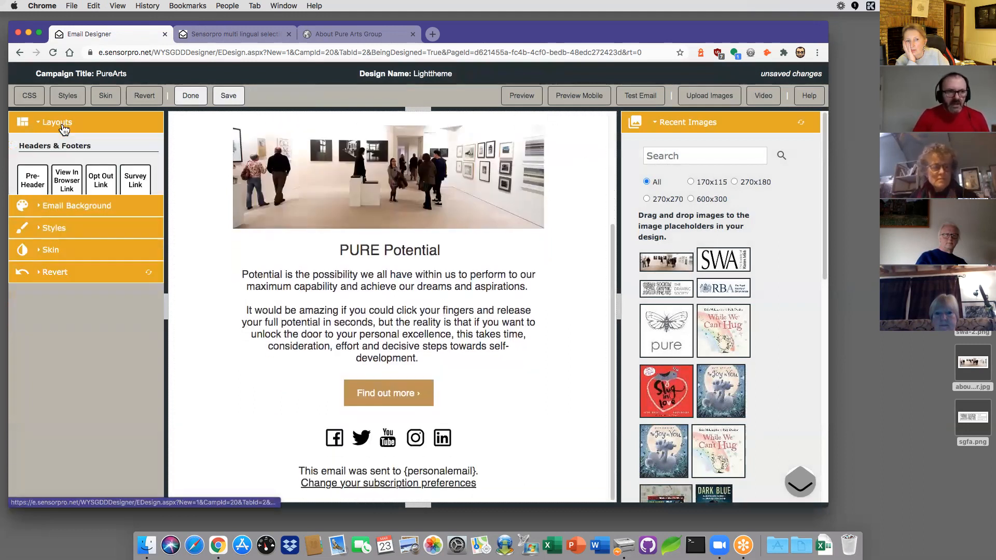
# Step: Add a Logo Bar x3 block below the Find out more button
pyautogui.scroll(-10, 60, 285)
pyautogui.scroll(-2, 60, 285)
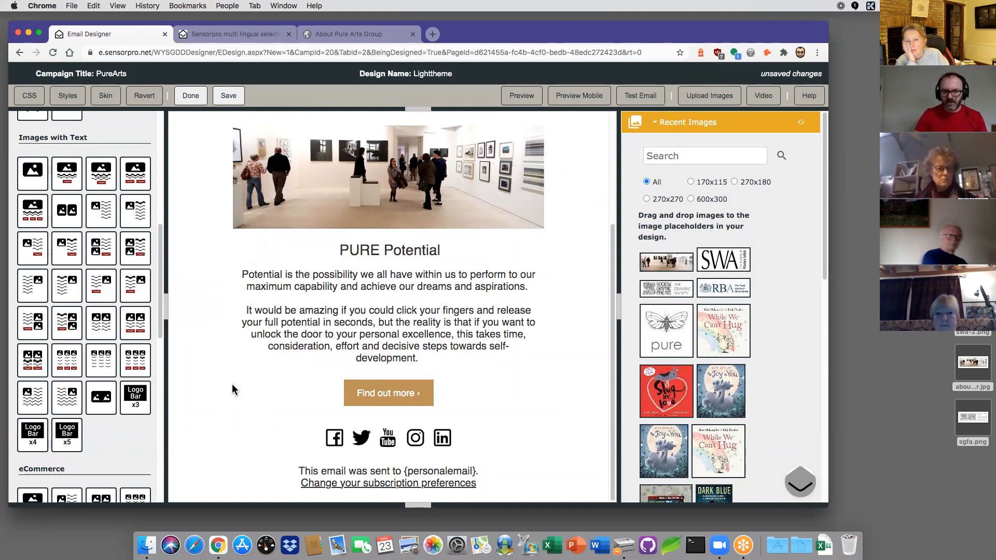
pyautogui.moveTo(136, 399); pyautogui.dragTo(278, 415)
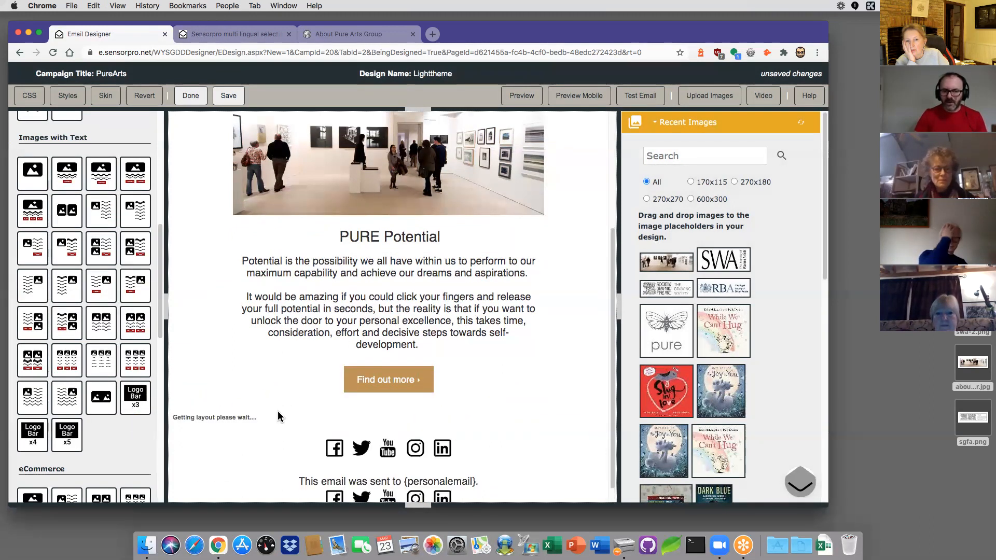
# Step: Fill the three logo slots with the SWA, drawing society and RBA logos
pyautogui.scroll(-2, 488, 383)
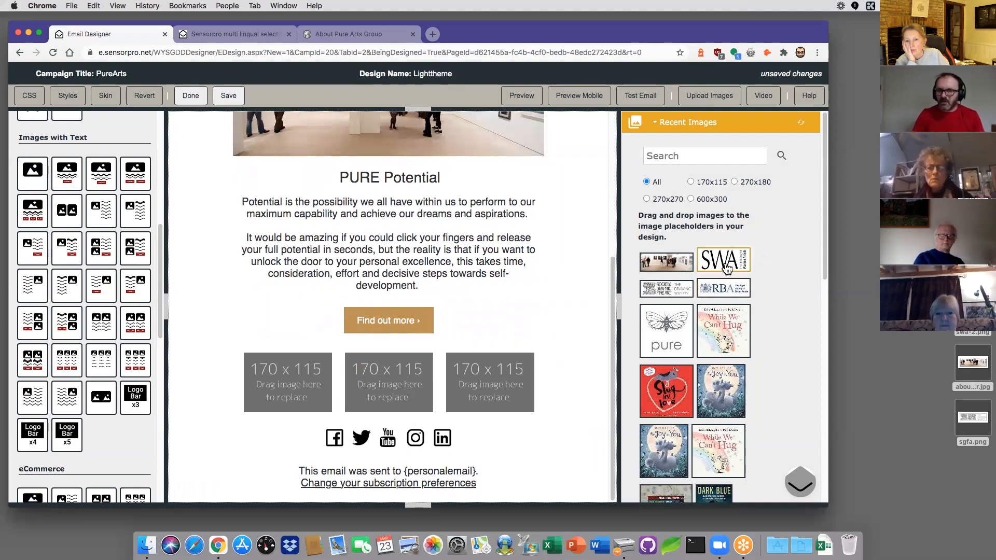
pyautogui.moveTo(729, 267); pyautogui.dragTo(305, 382)
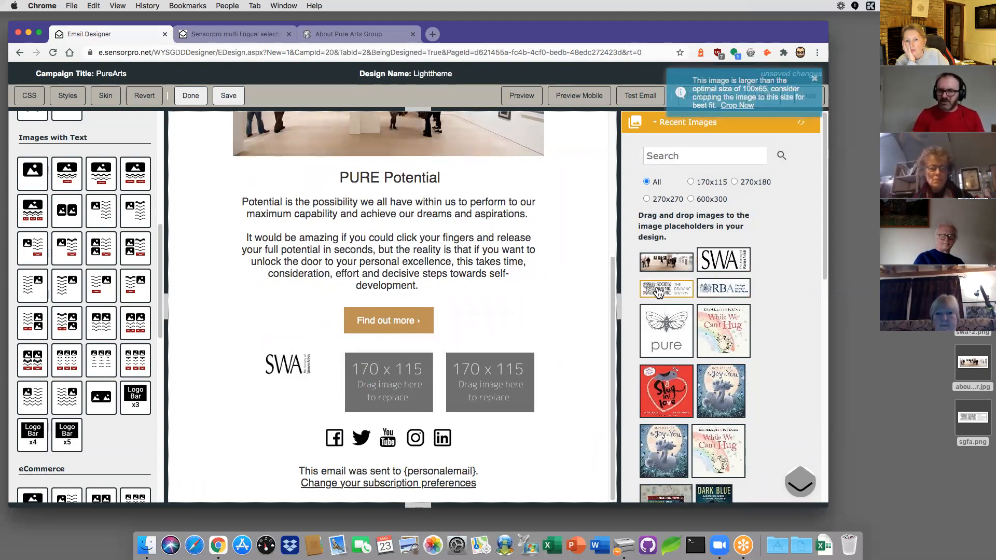
pyautogui.moveTo(673, 294); pyautogui.dragTo(407, 388)
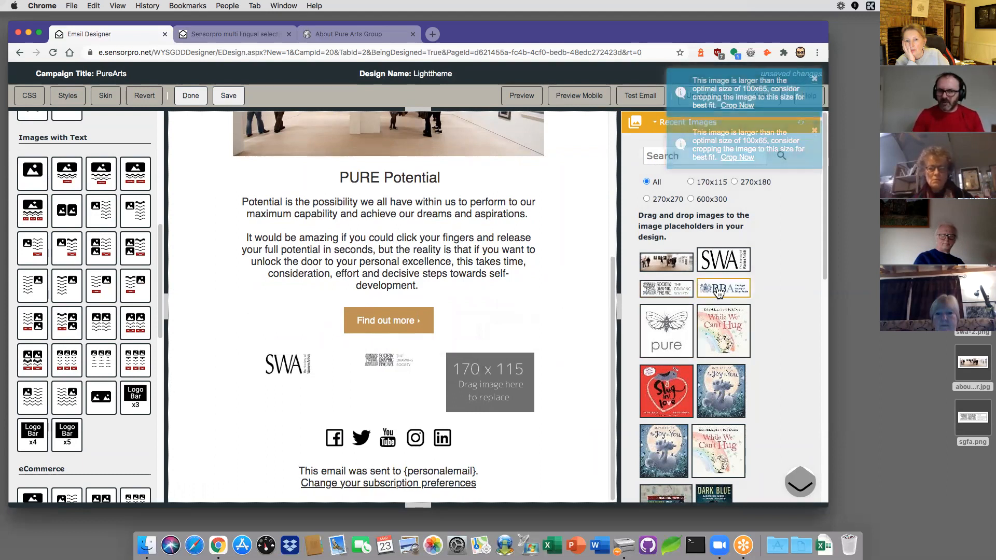
pyautogui.moveTo(721, 293); pyautogui.dragTo(509, 374)
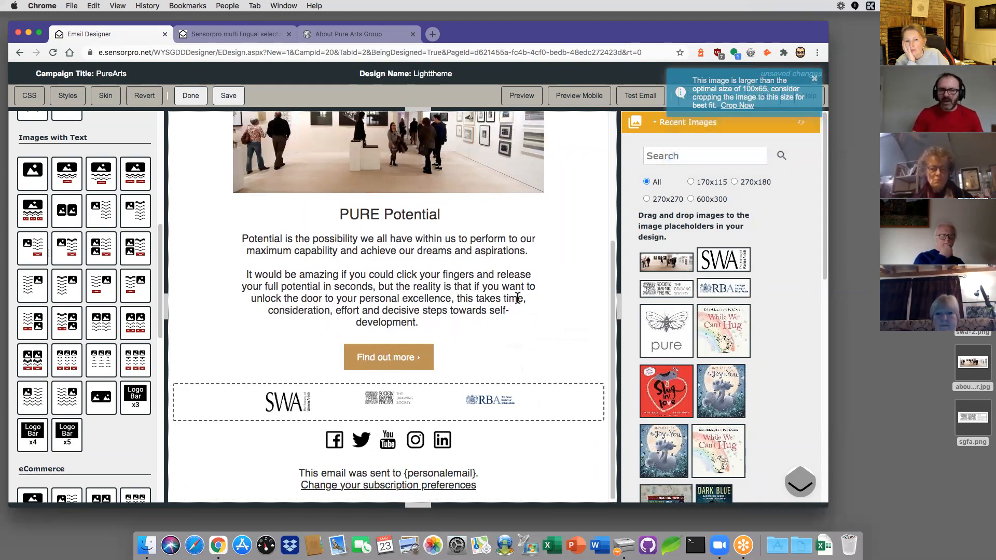
pyautogui.scroll(5, 387, 199)
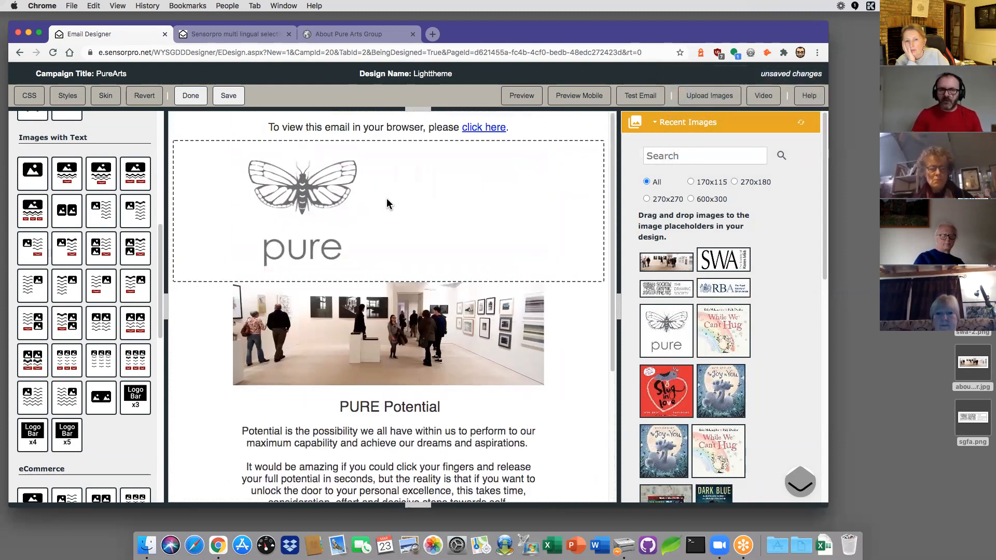
pyautogui.click(332, 37)
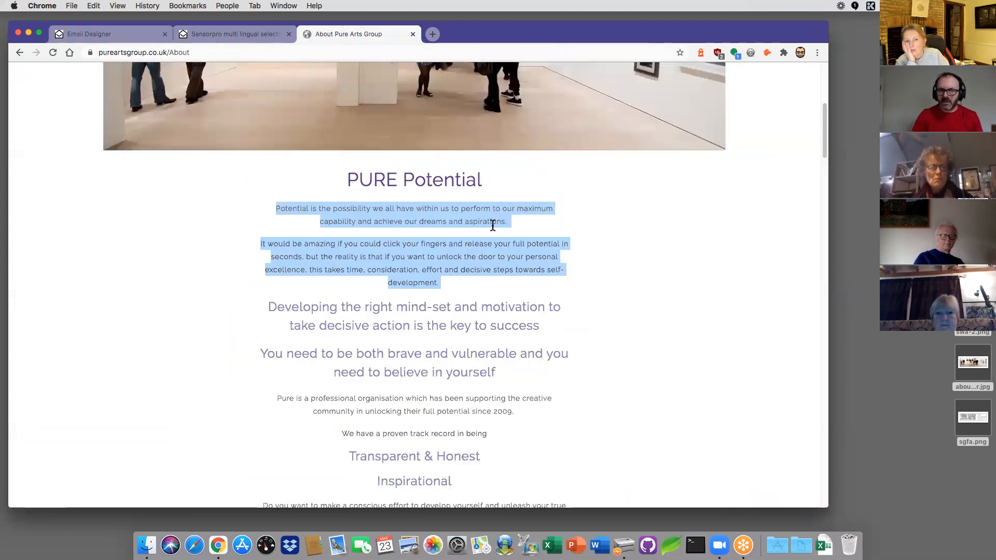
pyautogui.click(600, 241)
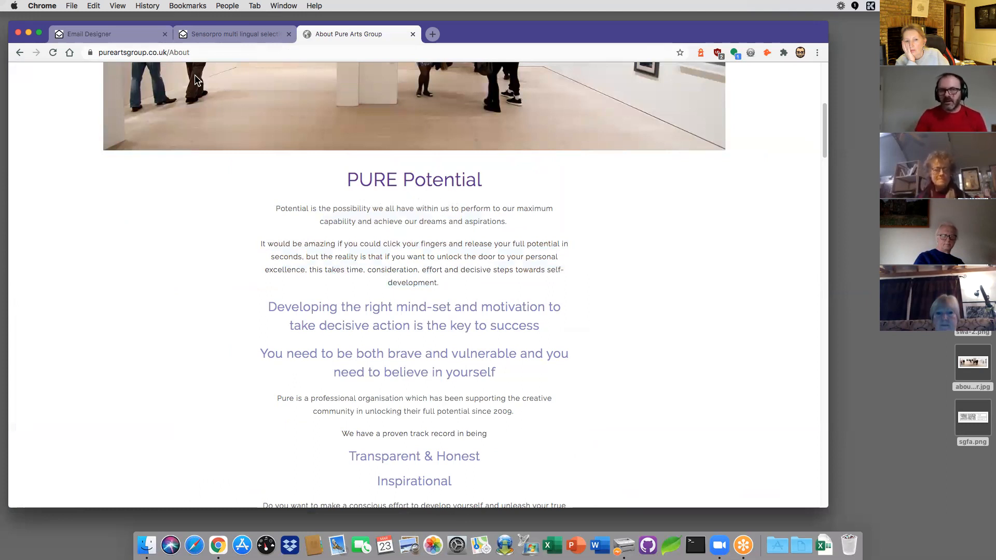
pyautogui.click(99, 35)
# Step: Apply a light blue outer background colour to the email
pyautogui.scroll(10, 139, 147)
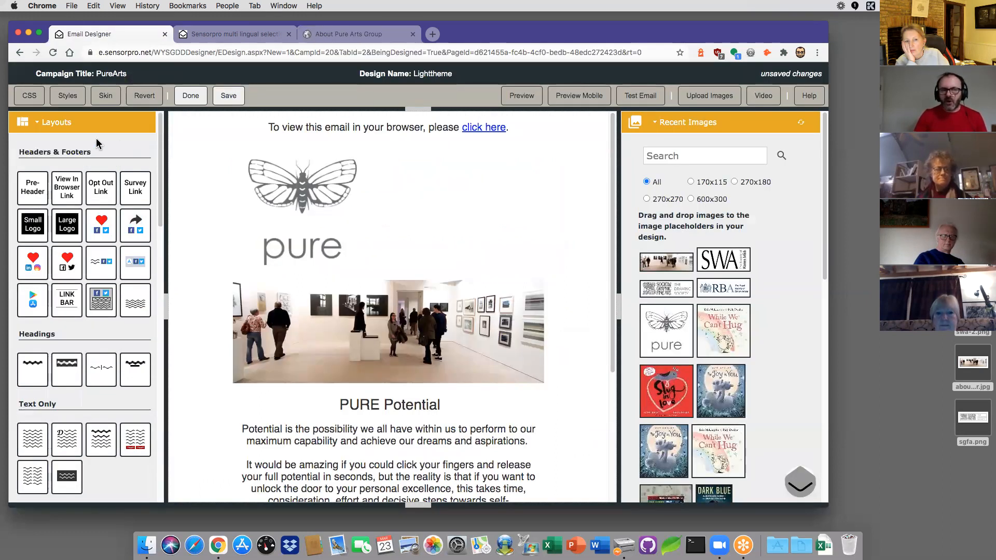
pyautogui.click(56, 124)
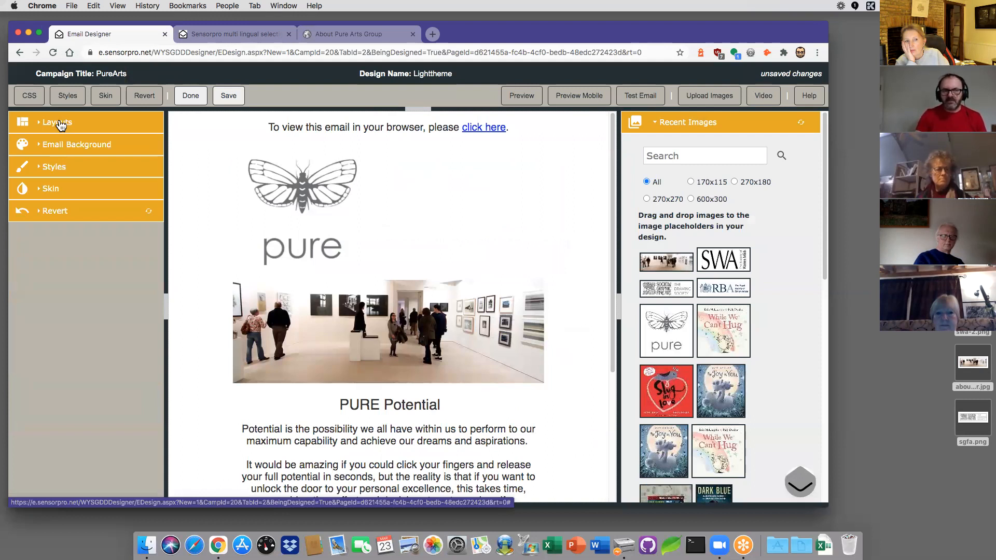
pyautogui.click(73, 149)
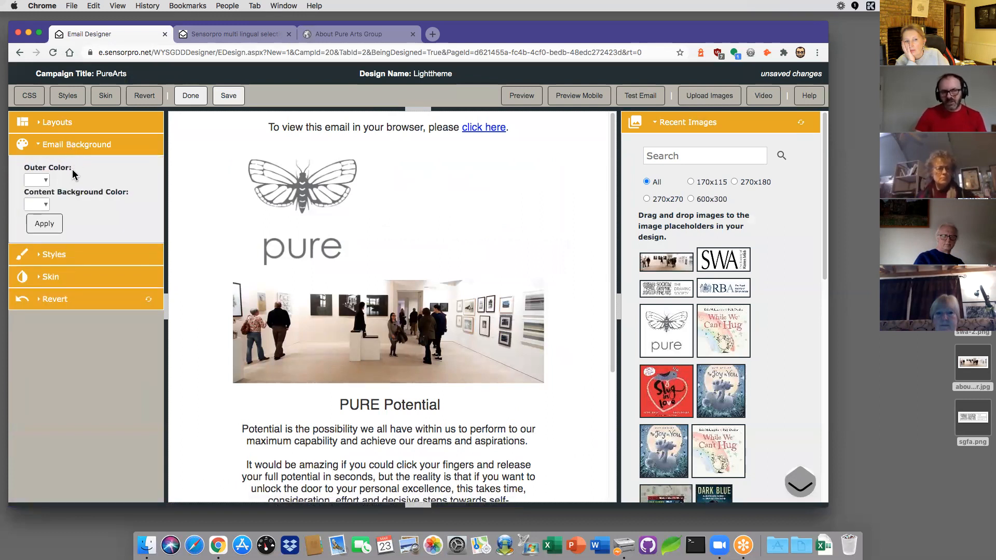
pyautogui.click(45, 180)
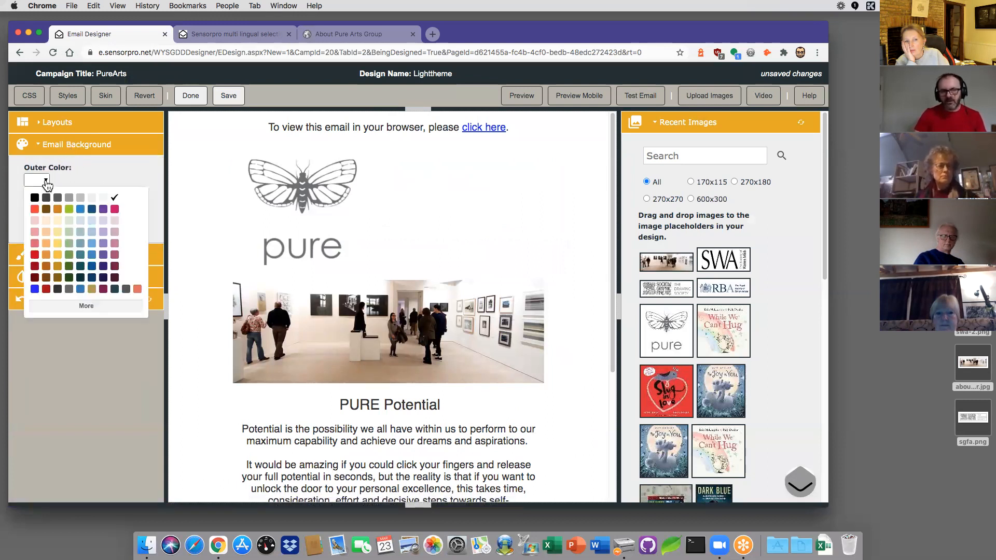
pyautogui.click(91, 245)
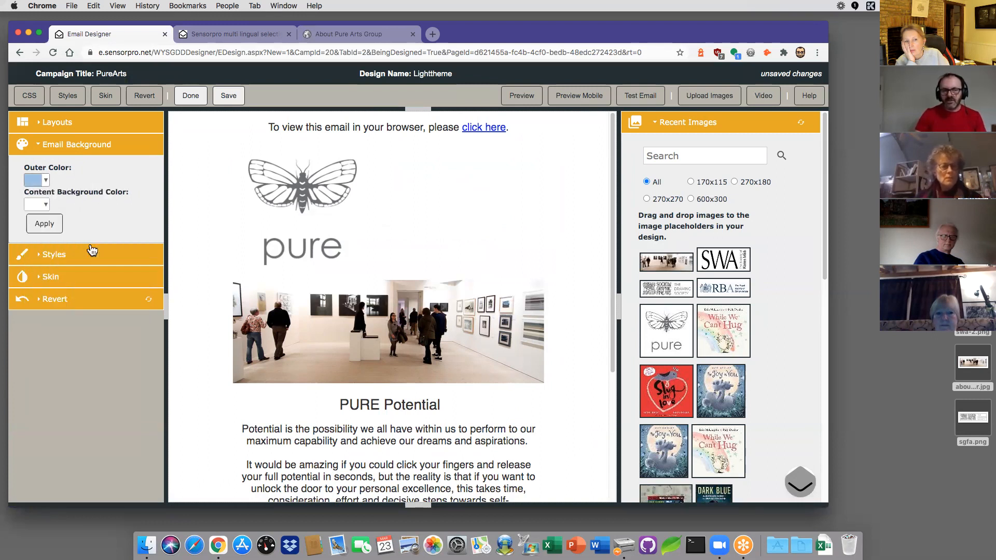
pyautogui.click(47, 224)
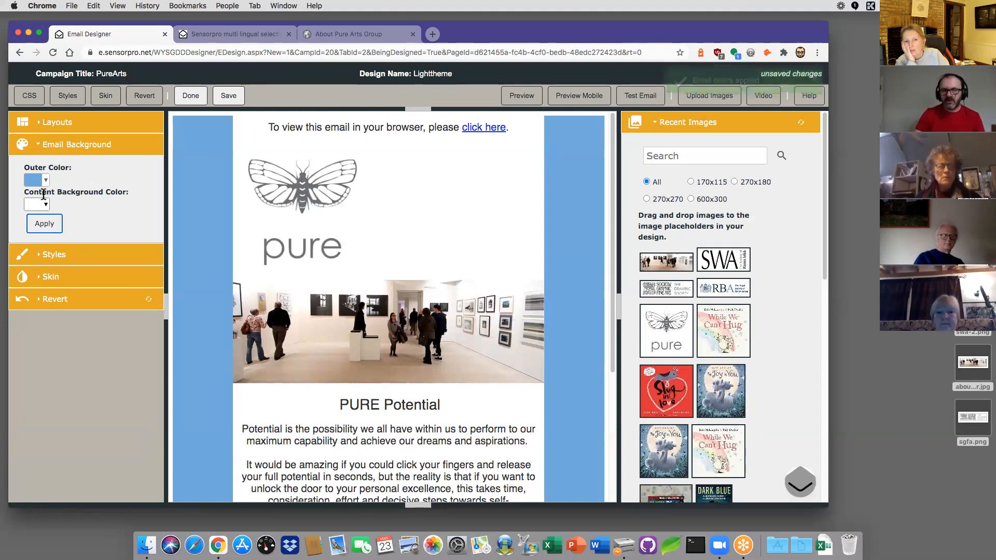
# Step: Change the outer background colour back to white and apply it
pyautogui.click(46, 206)
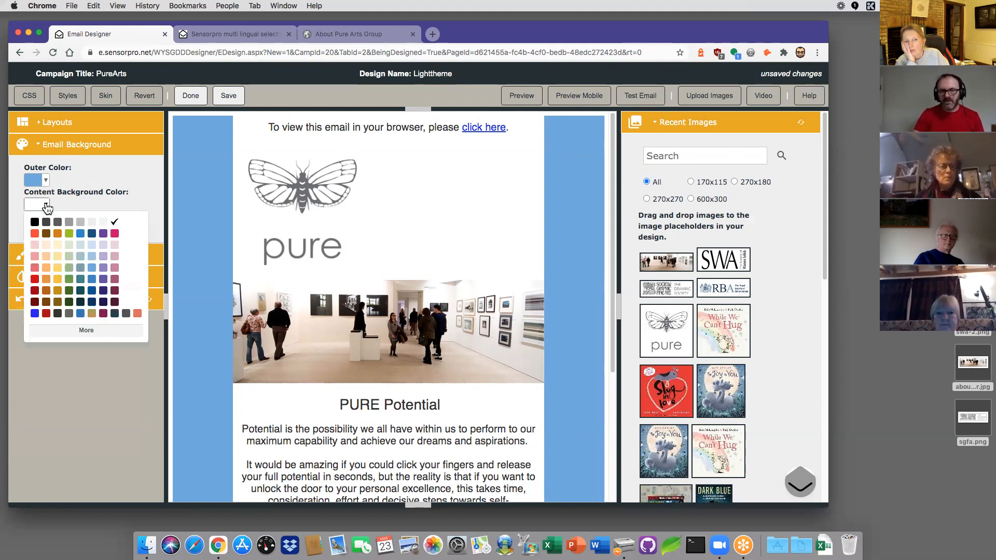
pyautogui.click(68, 201)
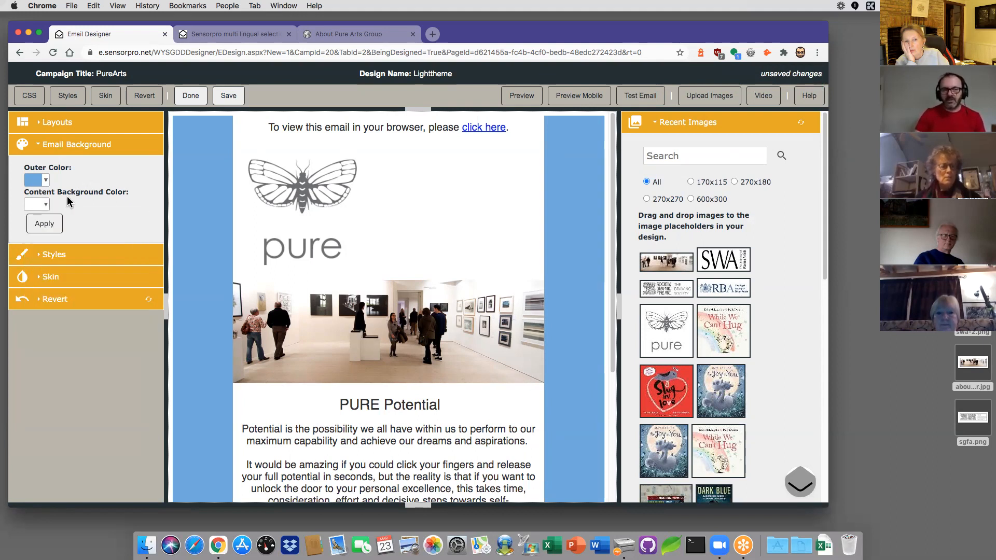
pyautogui.click(47, 181)
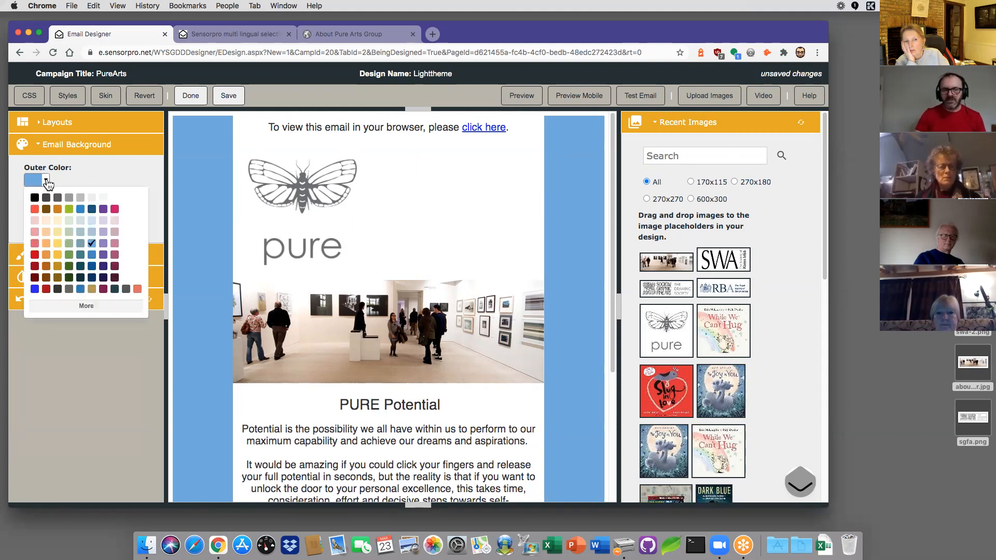
pyautogui.click(115, 197)
pyautogui.click(44, 224)
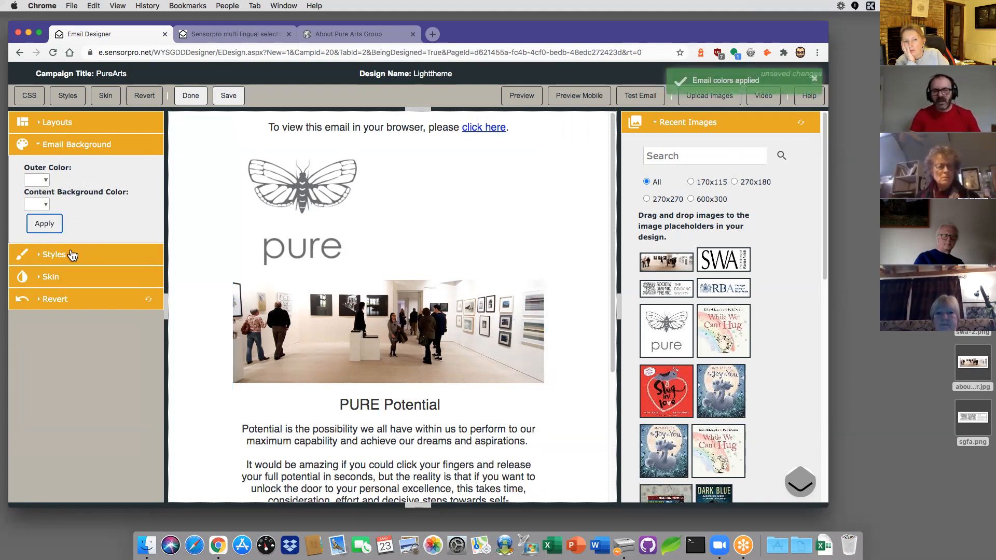
pyautogui.click(55, 254)
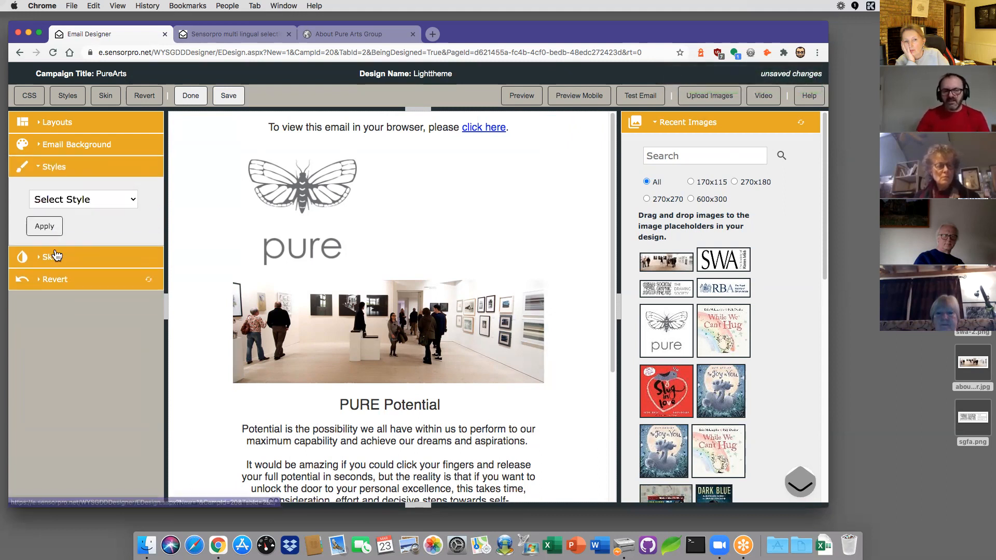
# Step: Browse the preset style list without choosing one, then expand the Skin settings for text, buttons and links
pyautogui.click(99, 201)
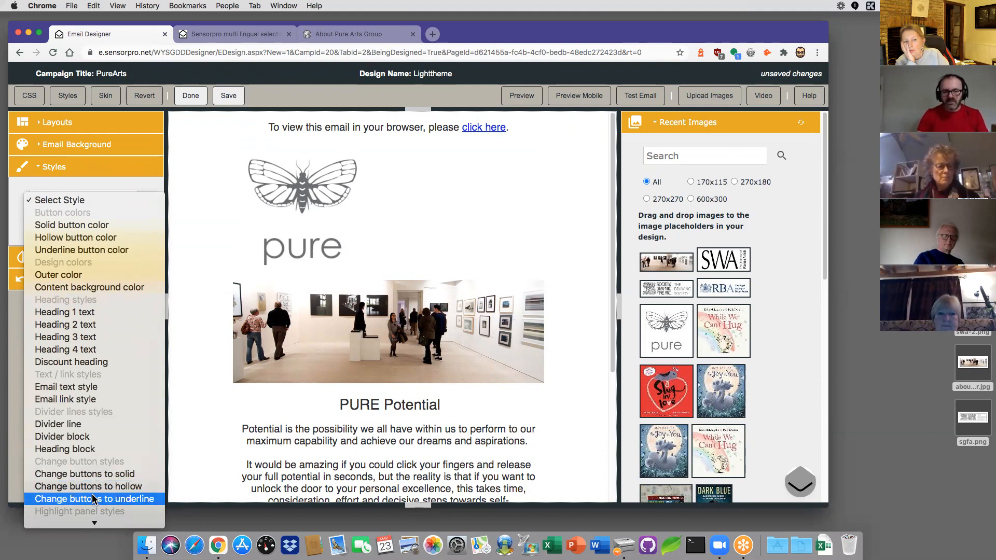
pyautogui.click(91, 189)
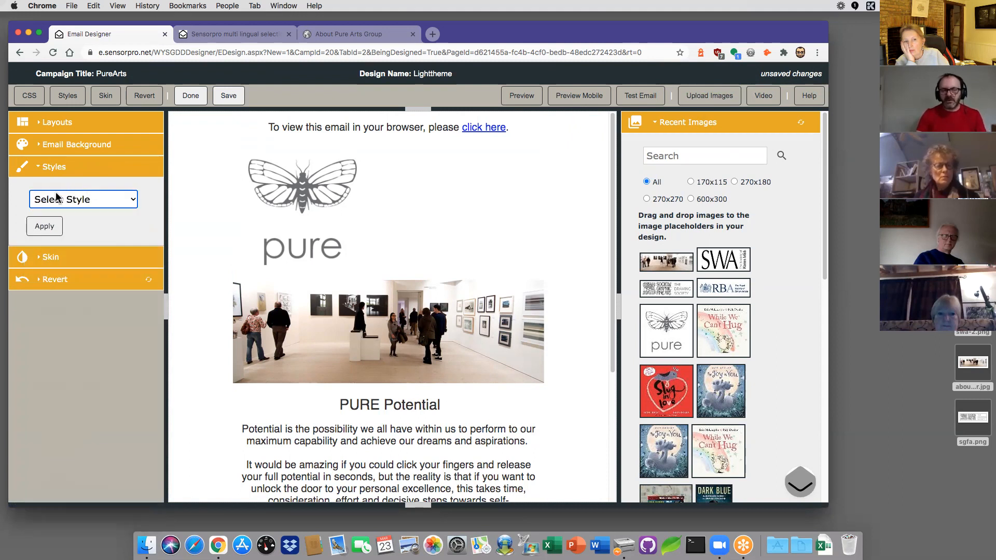
pyautogui.click(51, 258)
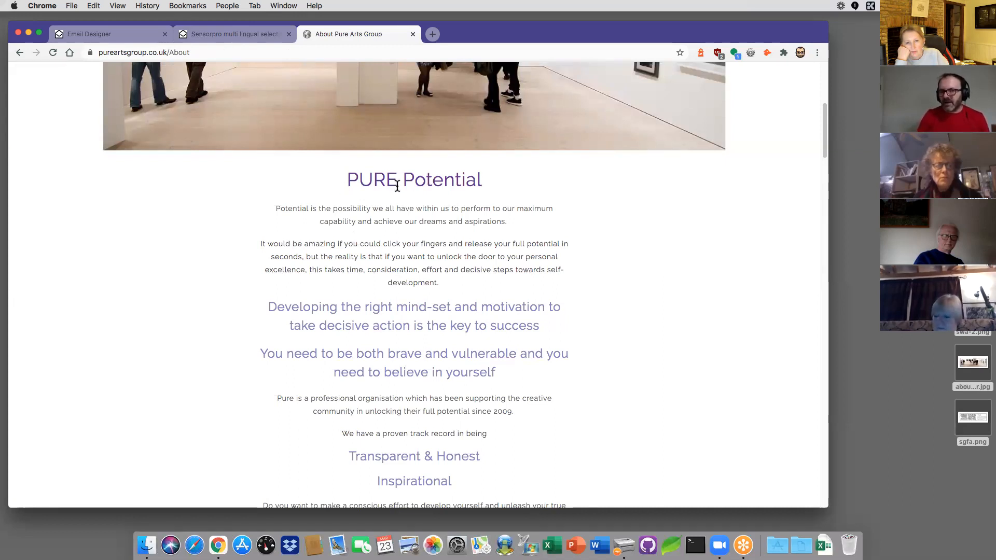
pyautogui.click(97, 34)
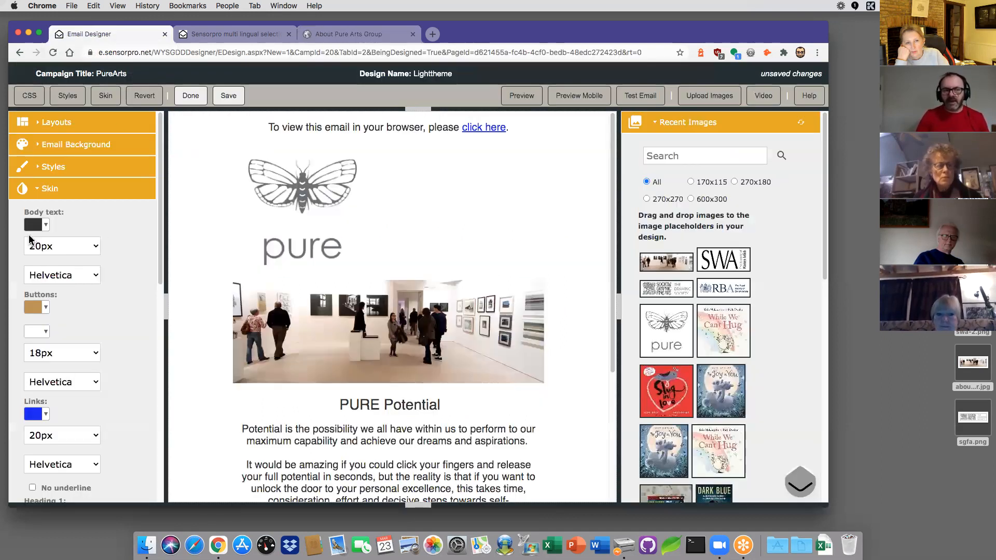
# Step: Set the body text colour to mid-grey and its size to 15px
pyautogui.click(46, 225)
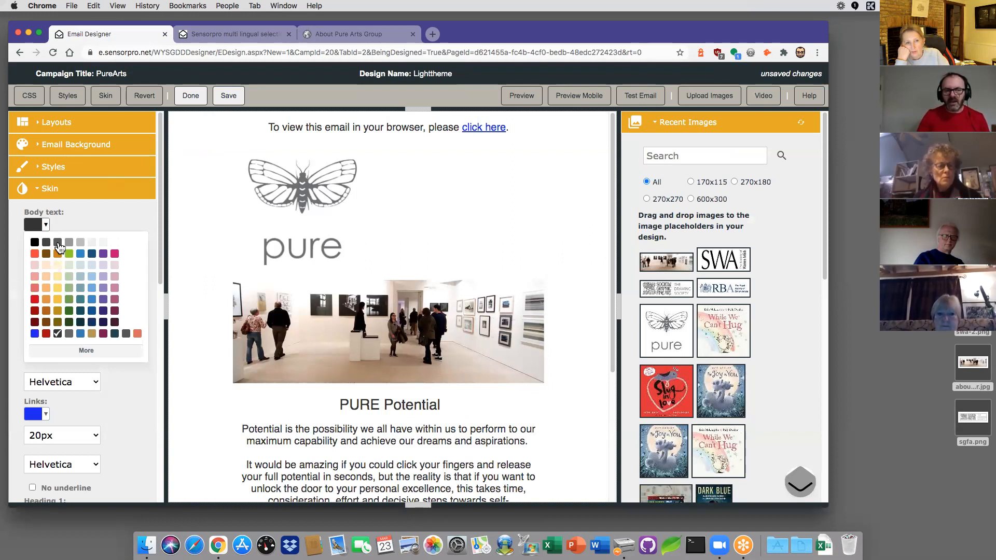
pyautogui.click(57, 243)
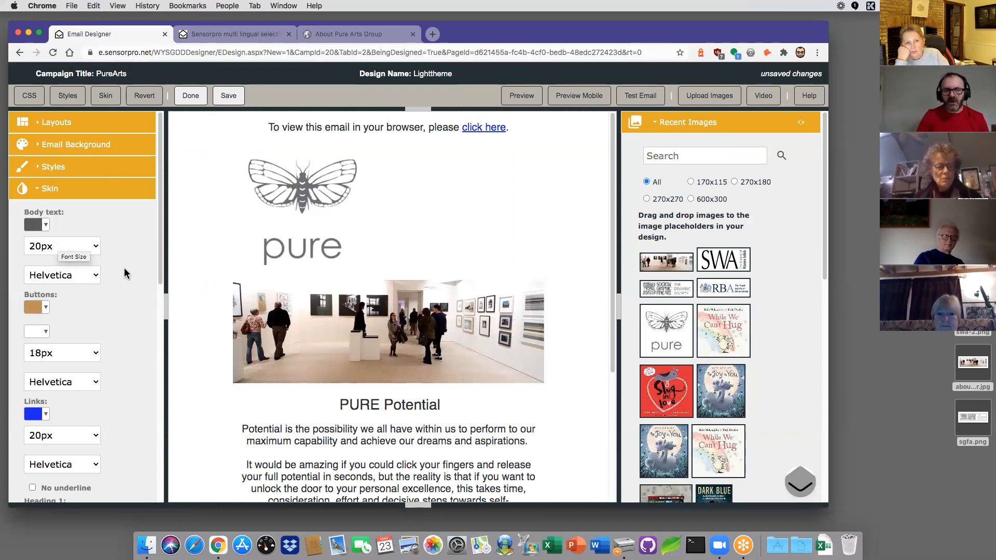
pyautogui.click(95, 249)
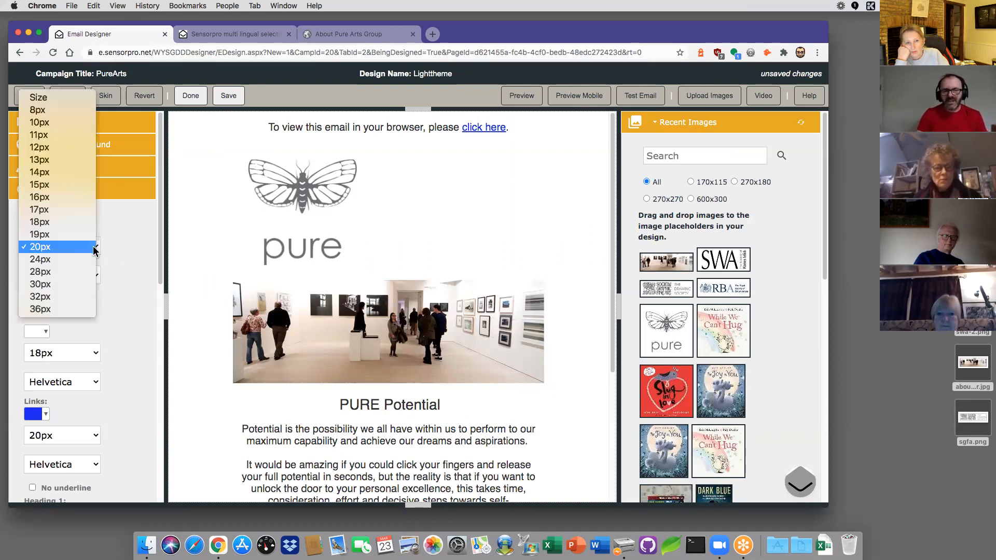
pyautogui.click(51, 185)
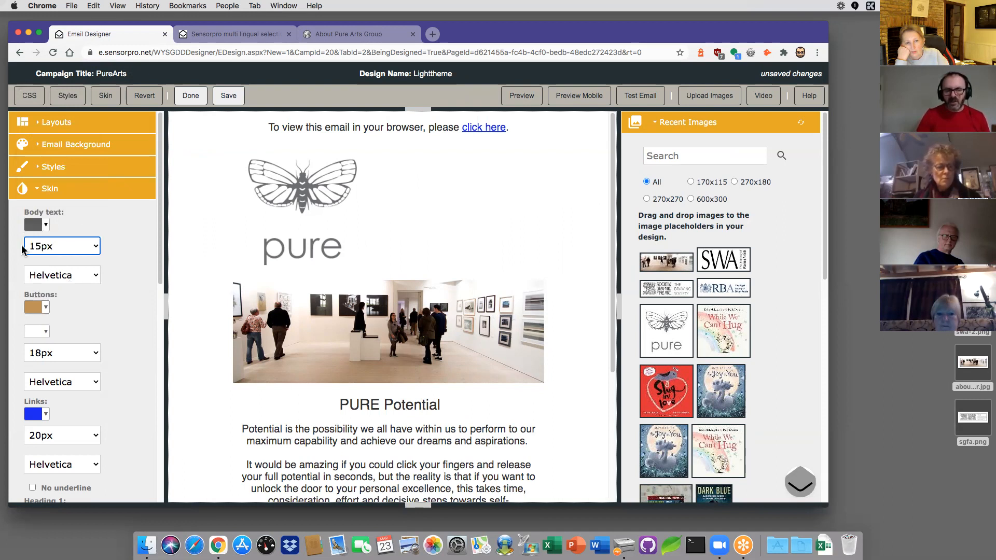
# Step: Make the buttons purple, leaving the button text colour unchanged
pyautogui.click(46, 309)
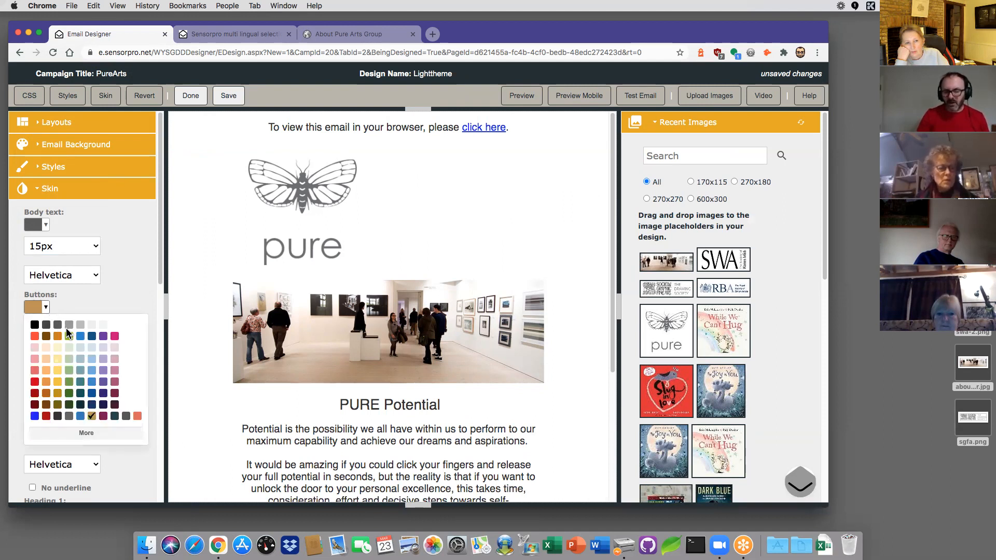
pyautogui.click(104, 371)
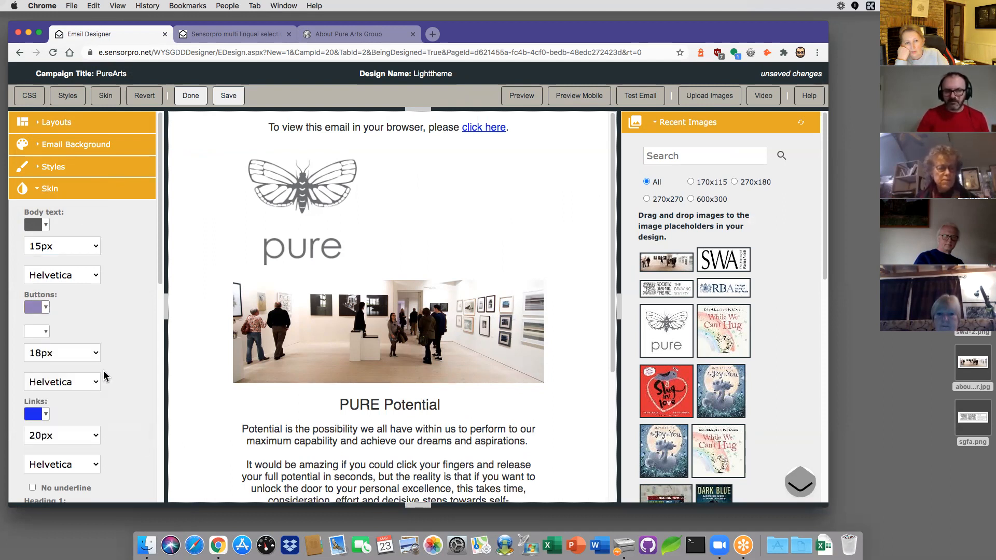
pyautogui.click(45, 333)
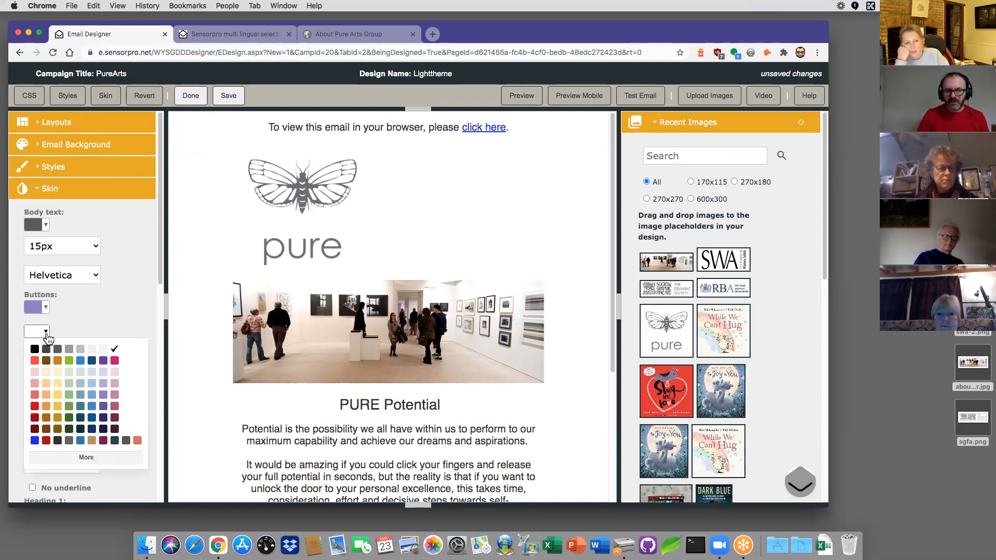
pyautogui.click(46, 334)
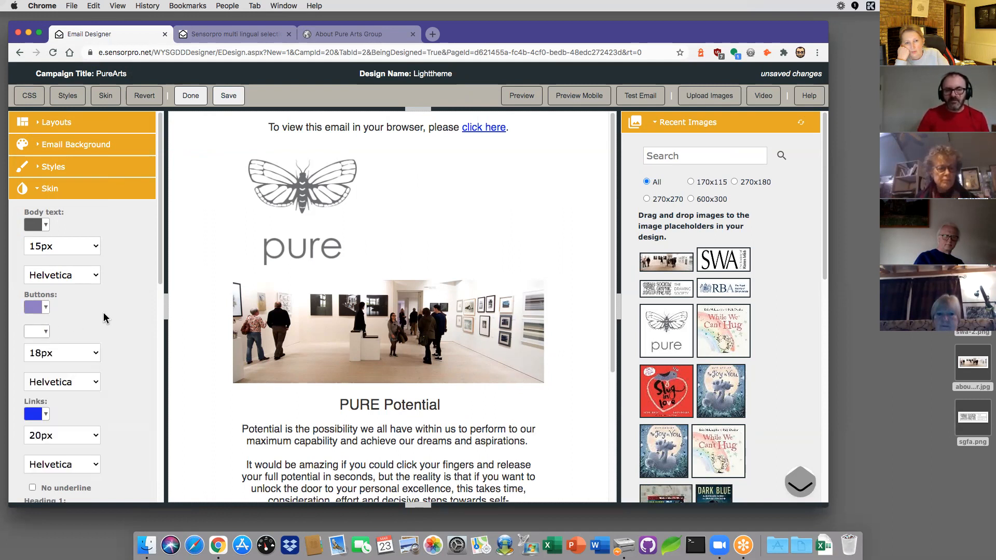
pyautogui.scroll(-2, 114, 316)
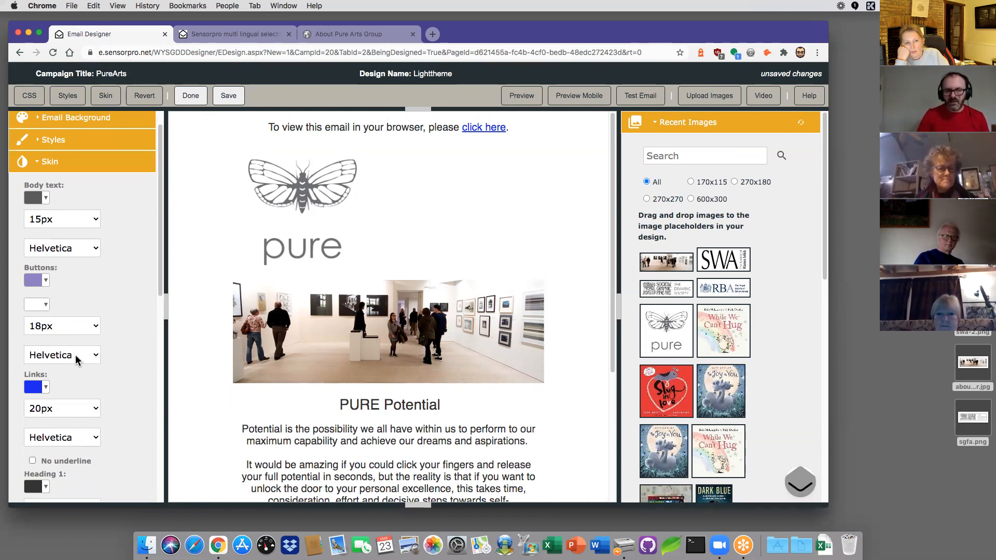
pyautogui.scroll(-3, 98, 366)
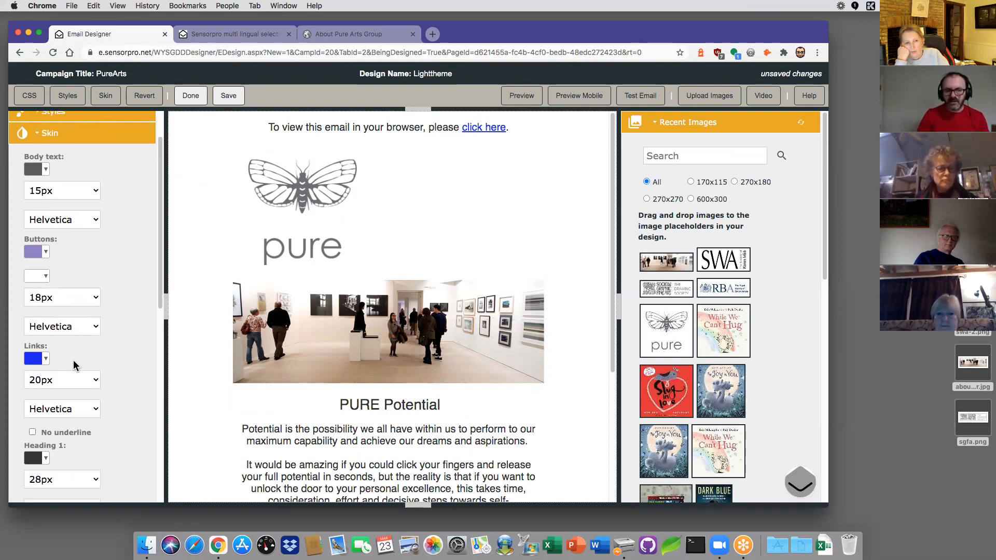
# Step: Make the link colour lavender
pyautogui.click(48, 352)
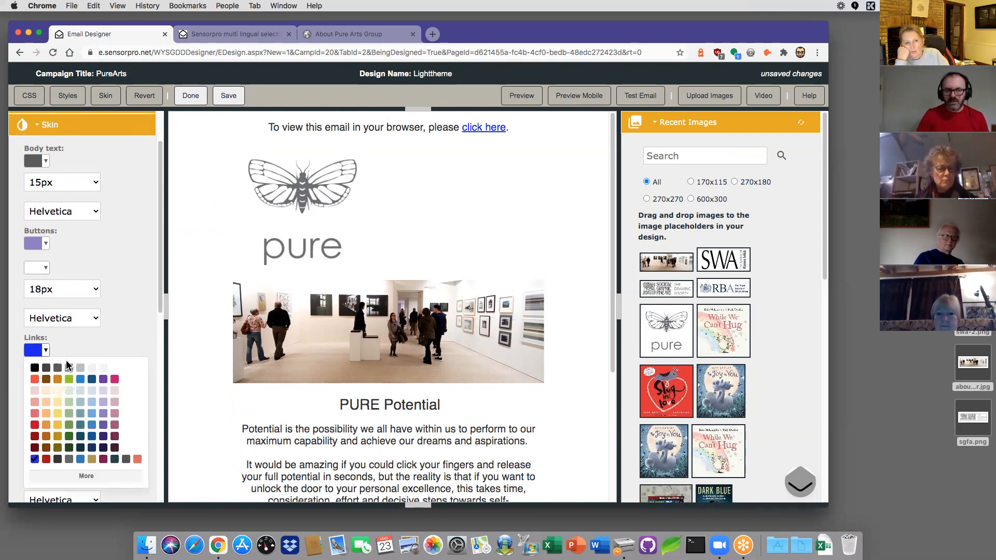
pyautogui.click(104, 415)
pyautogui.scroll(-5, 108, 357)
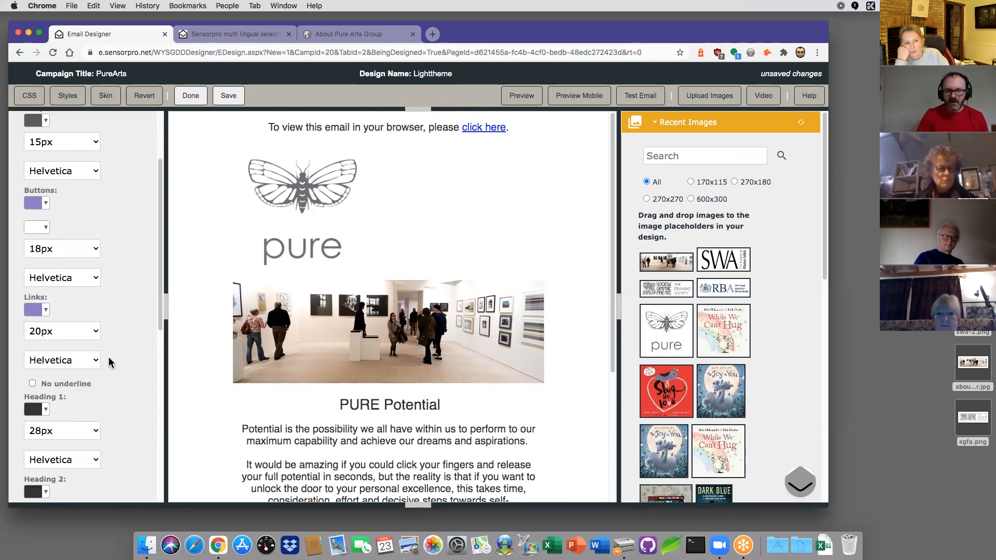
pyautogui.scroll(-5, 98, 343)
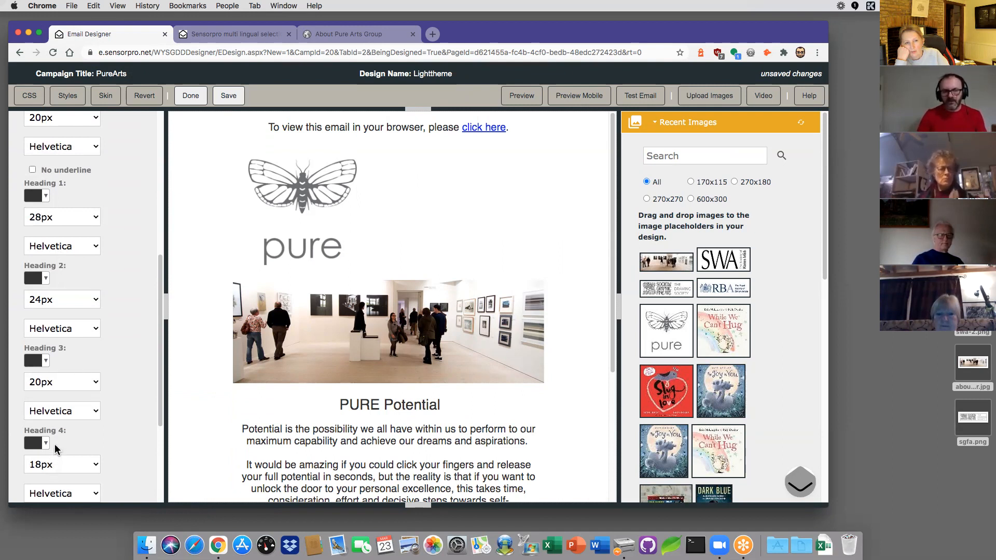
# Step: Set Heading 1, Heading 2, Heading 3 and Heading 4 colours to purple
pyautogui.click(47, 197)
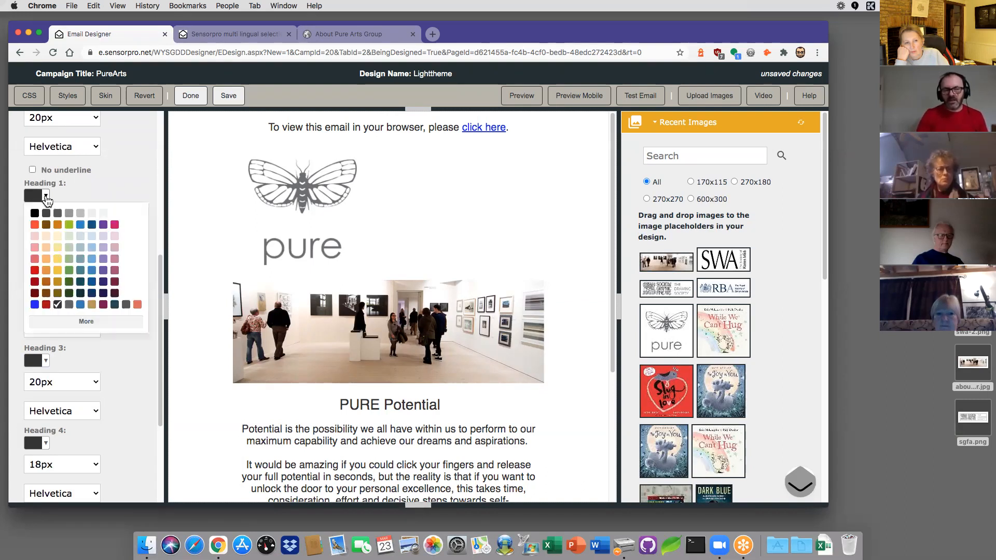
pyautogui.click(103, 271)
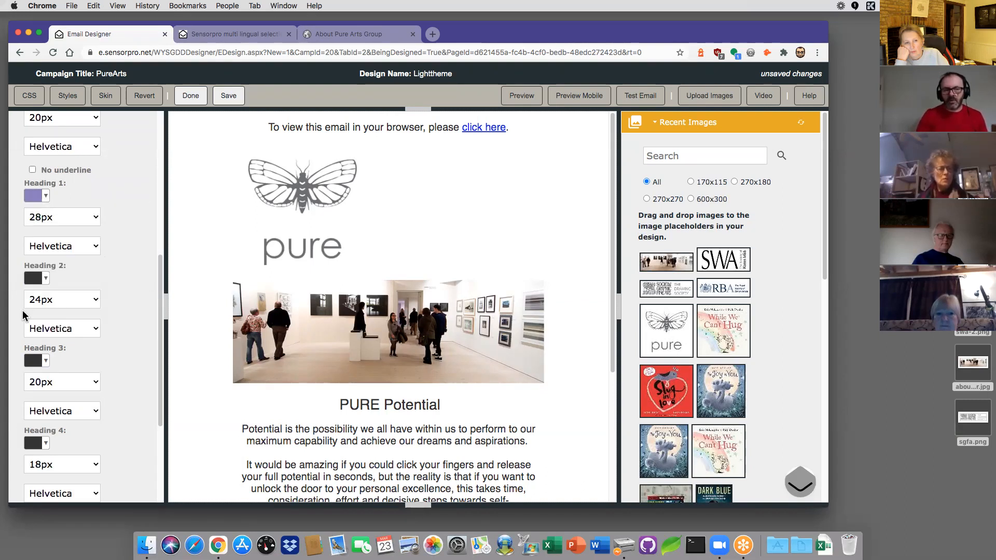
pyautogui.click(45, 280)
pyautogui.click(104, 351)
pyautogui.click(41, 362)
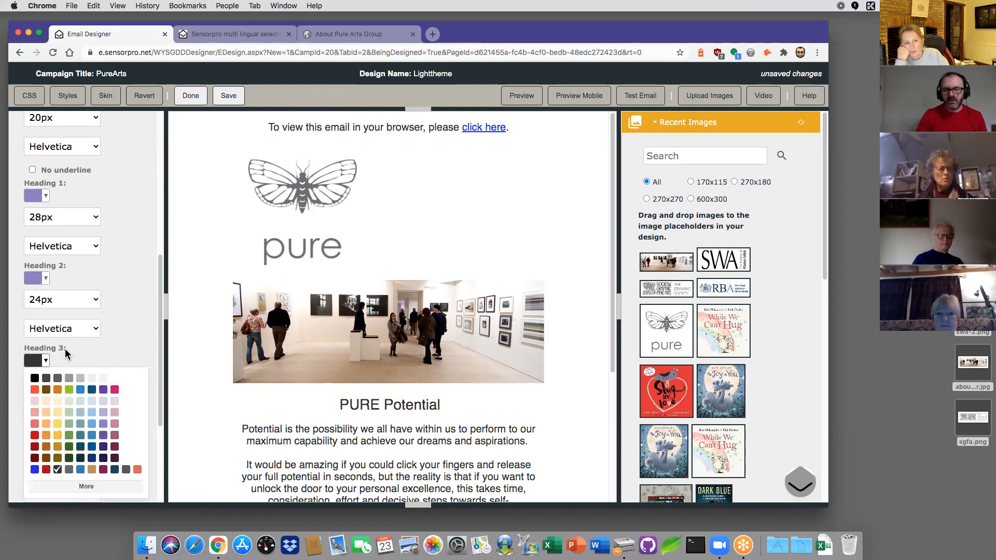
pyautogui.click(104, 423)
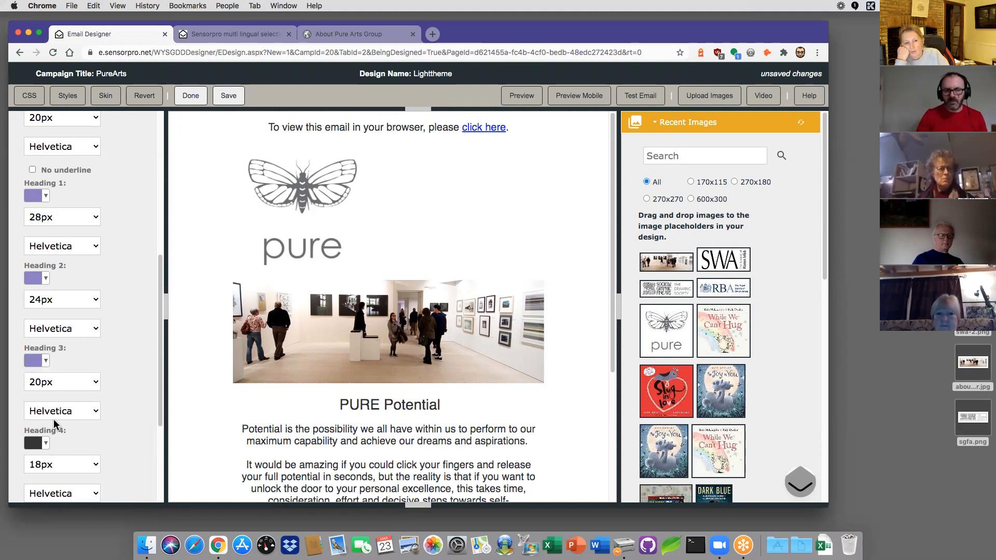
pyautogui.click(47, 444)
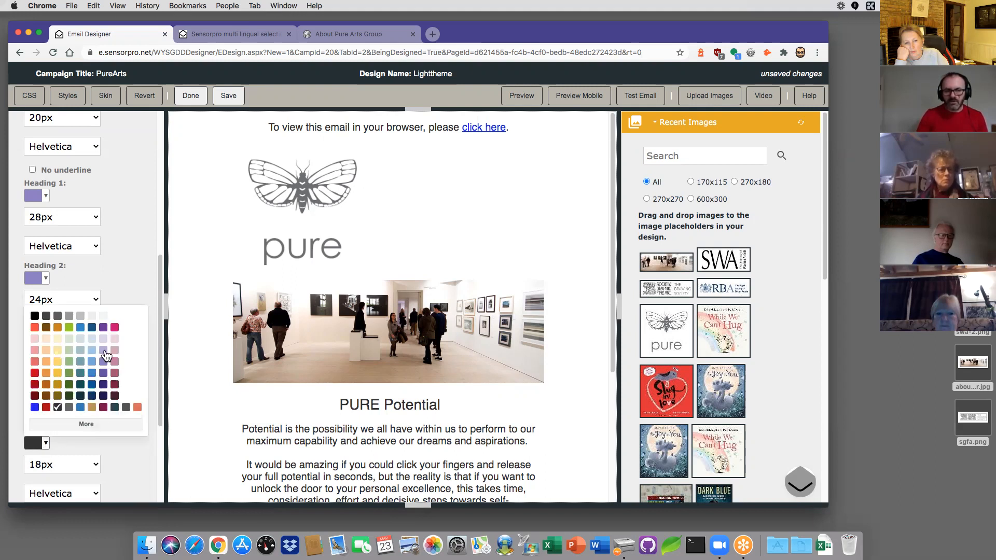
pyautogui.click(103, 360)
pyautogui.click(37, 447)
pyautogui.click(104, 363)
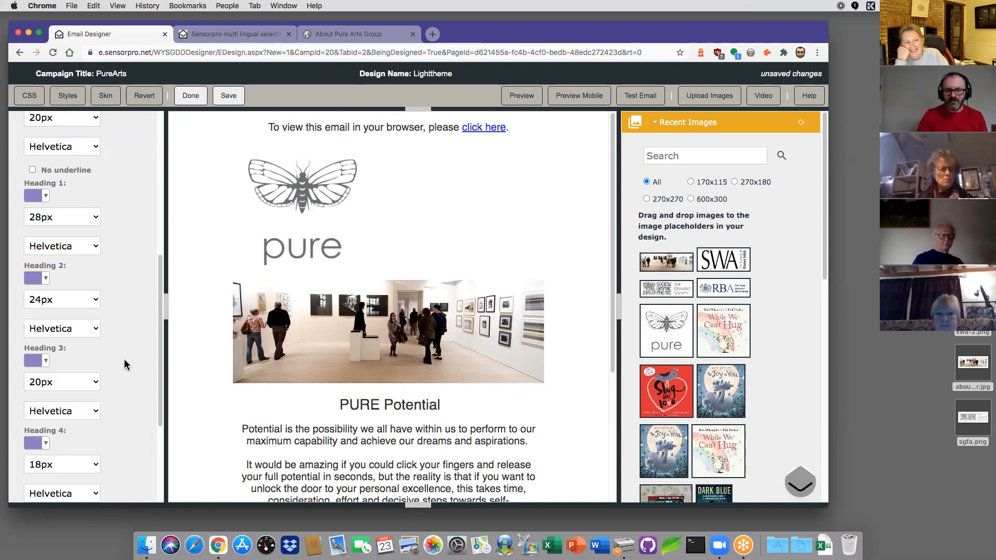
# Step: Apply the new heading and text styles to the email
pyautogui.scroll(-5, 123, 359)
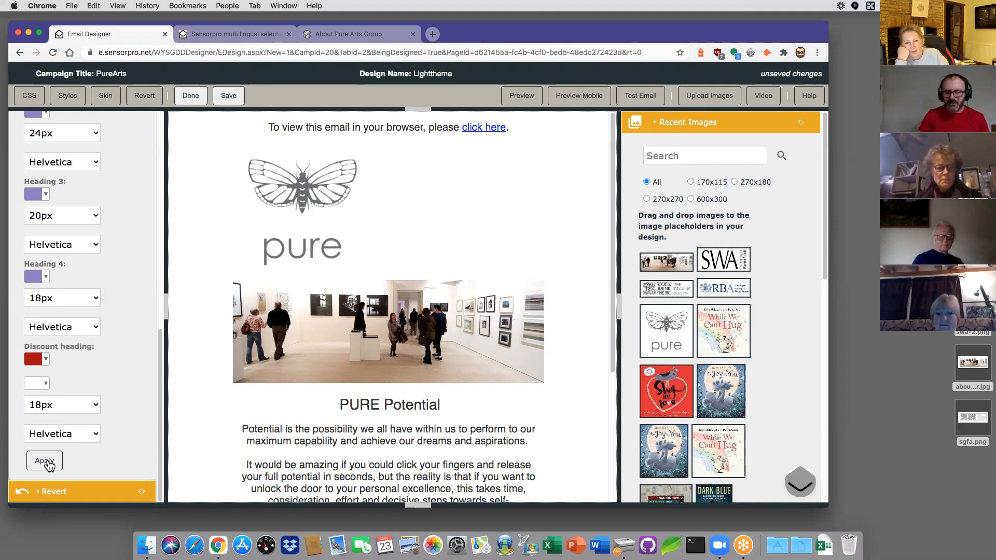
pyautogui.click(45, 461)
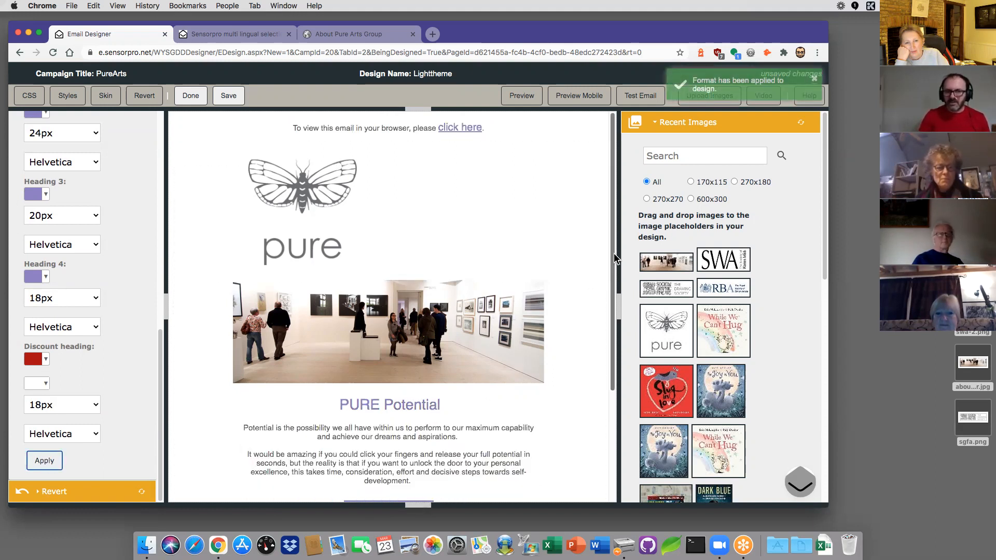
pyautogui.moveTo(615, 256); pyautogui.dragTo(617, 382)
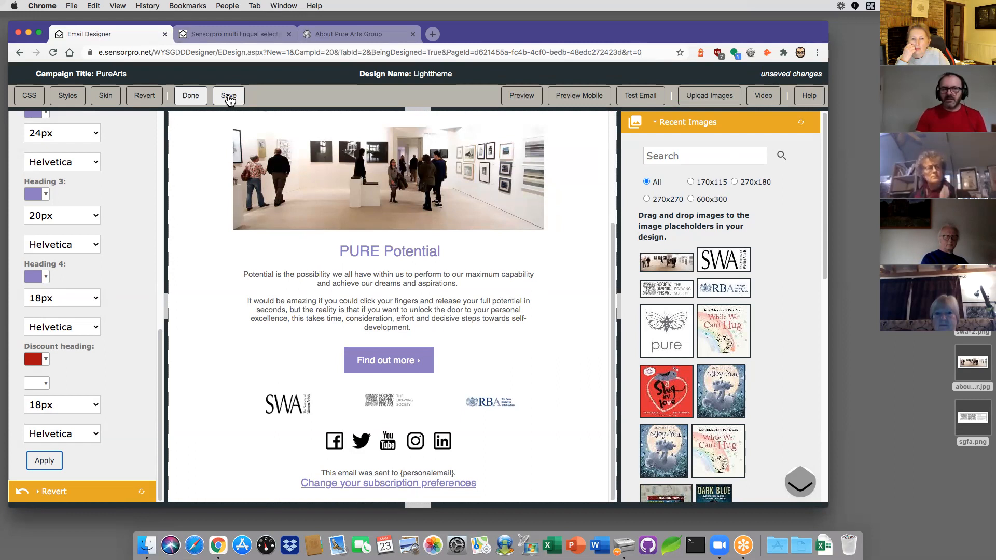
# Step: Save the restyled design, creating the 18:21:59 version
pyautogui.click(229, 97)
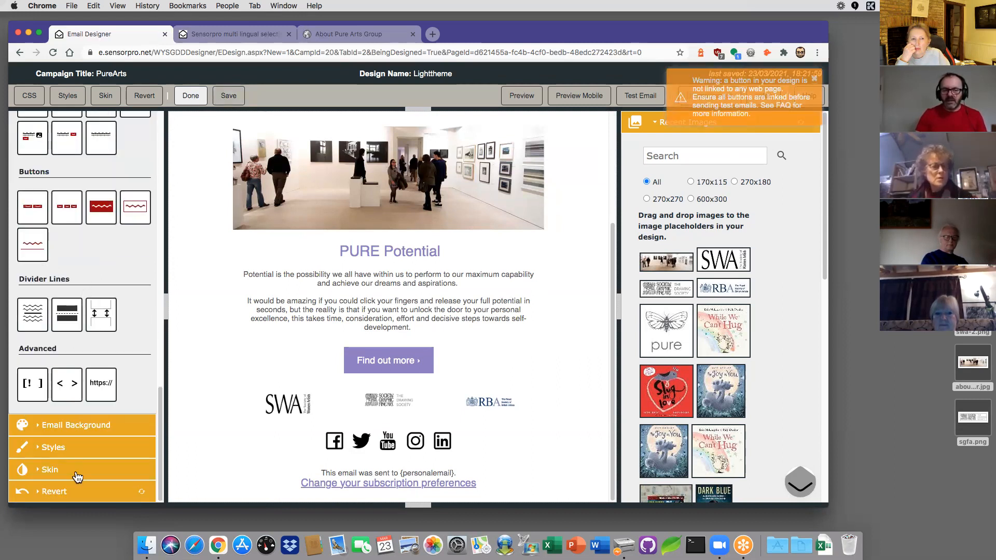
pyautogui.click(68, 492)
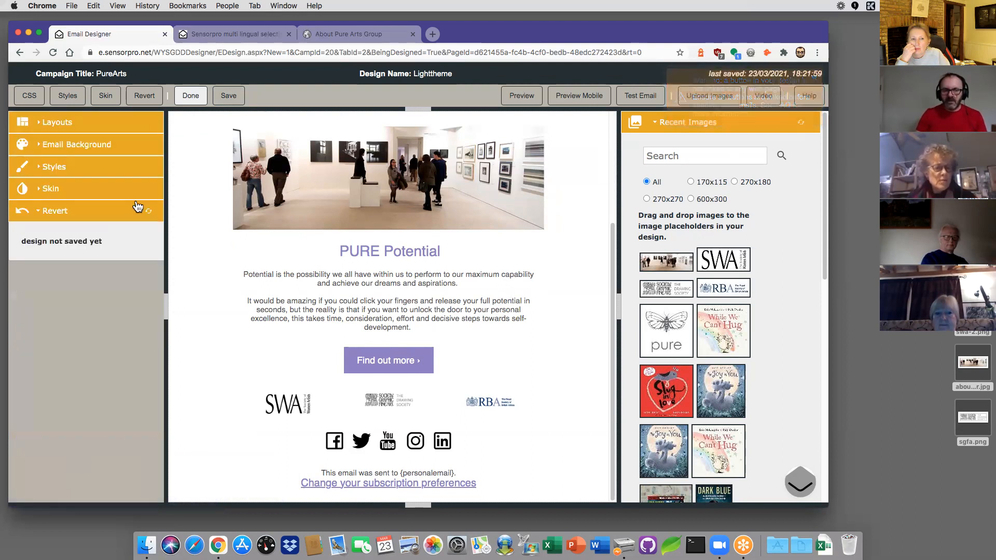
# Step: Save the design again so an 18:22:13 version appears in the saved versions list
pyautogui.click(149, 211)
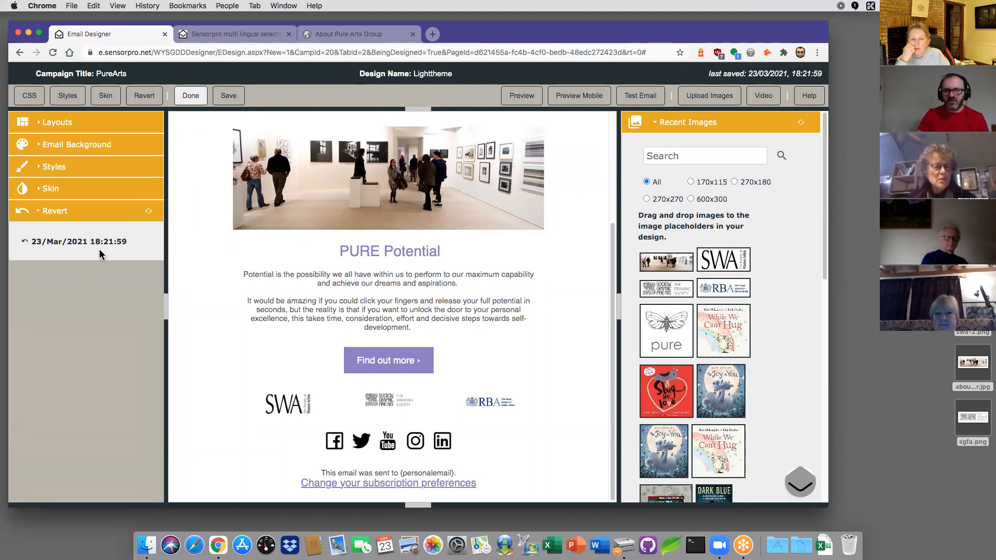
pyautogui.click(229, 98)
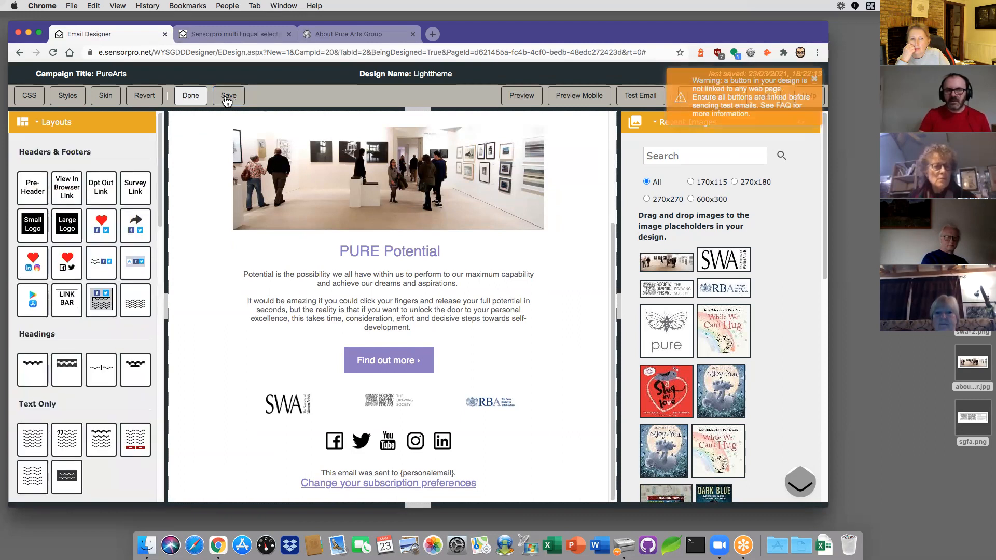
pyautogui.click(156, 97)
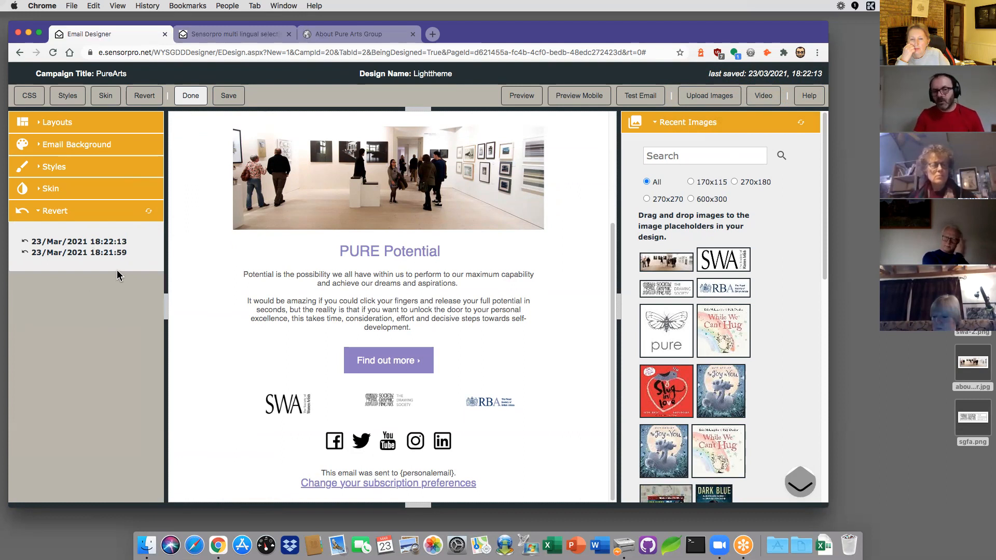
# Step: Select the 18:21:59 version but cancel the revert, keeping the current design
pyautogui.click(92, 254)
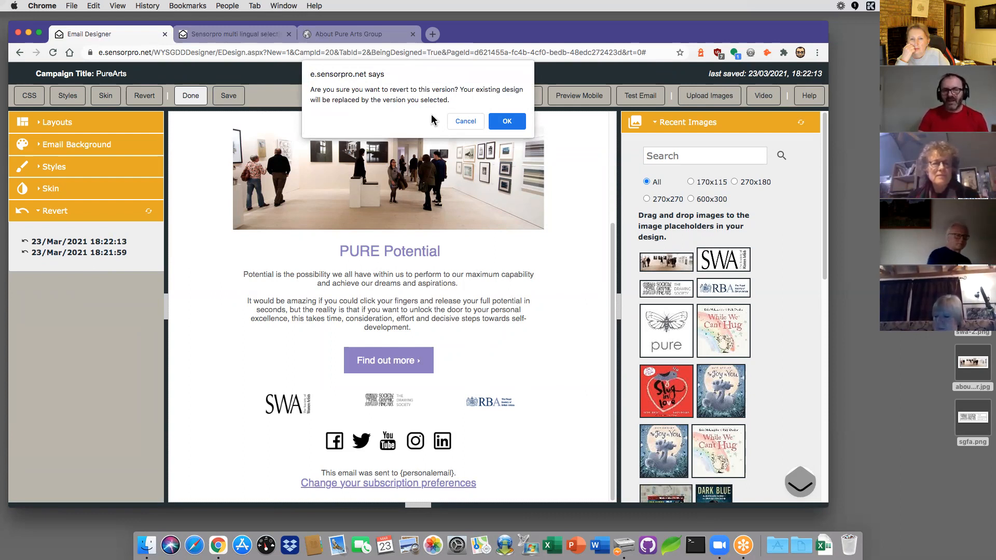
pyautogui.click(460, 119)
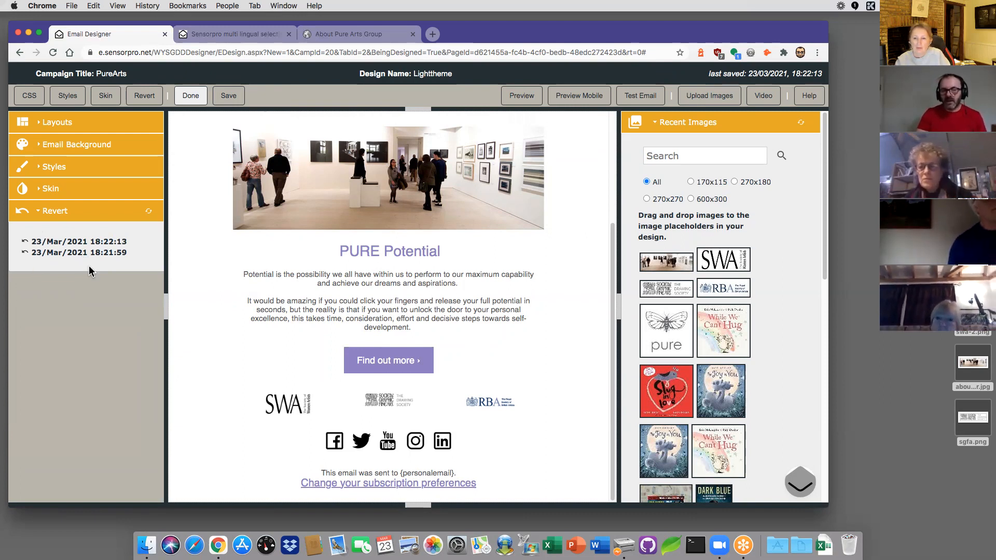
pyautogui.click(66, 209)
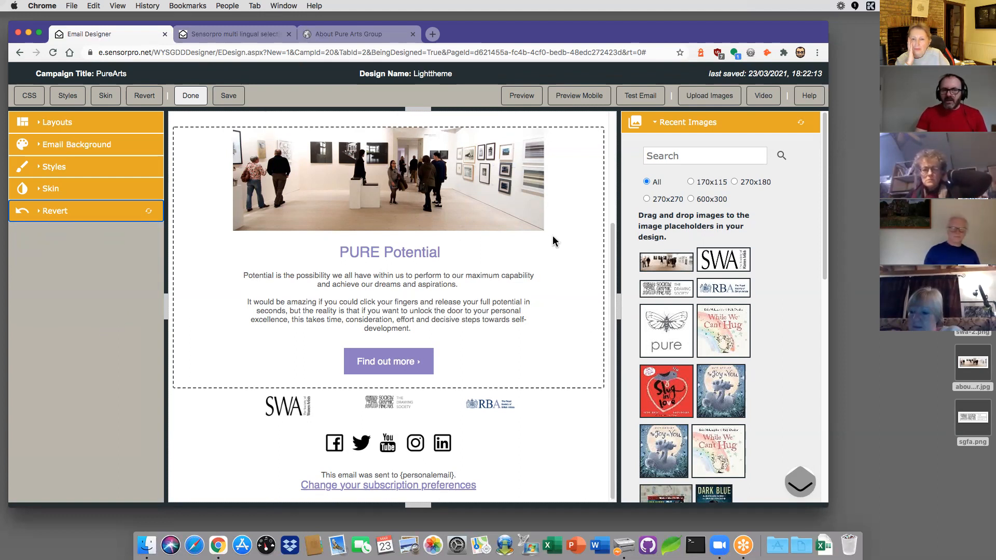
pyautogui.click(702, 125)
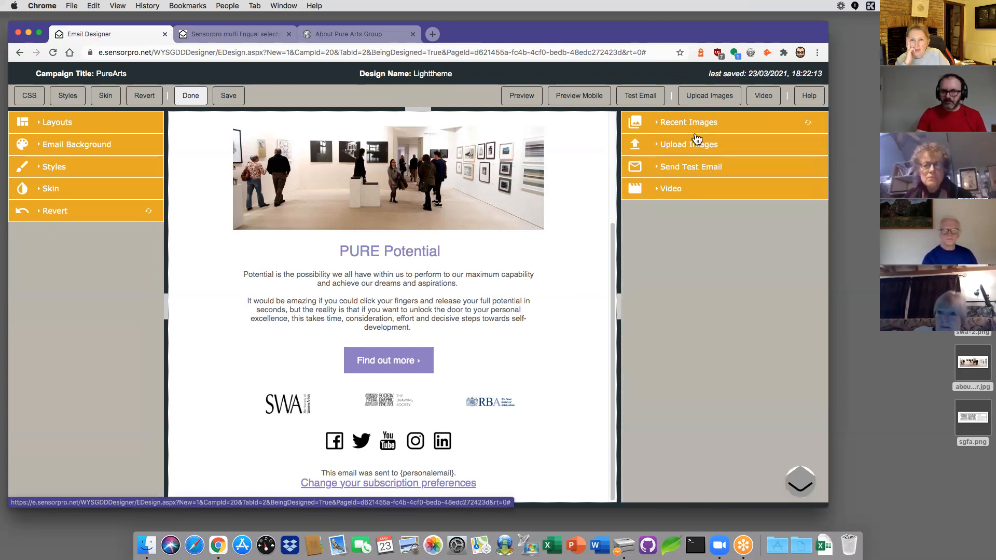
# Step: Send a test email with subject 'Pure Arts Group' to a test e-mail address
pyautogui.click(701, 145)
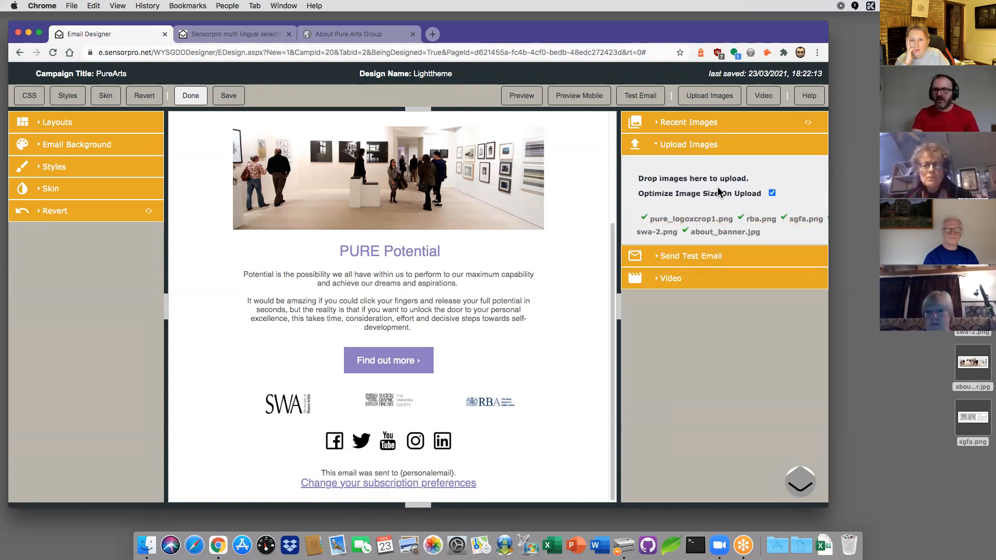
pyautogui.click(698, 145)
pyautogui.click(698, 167)
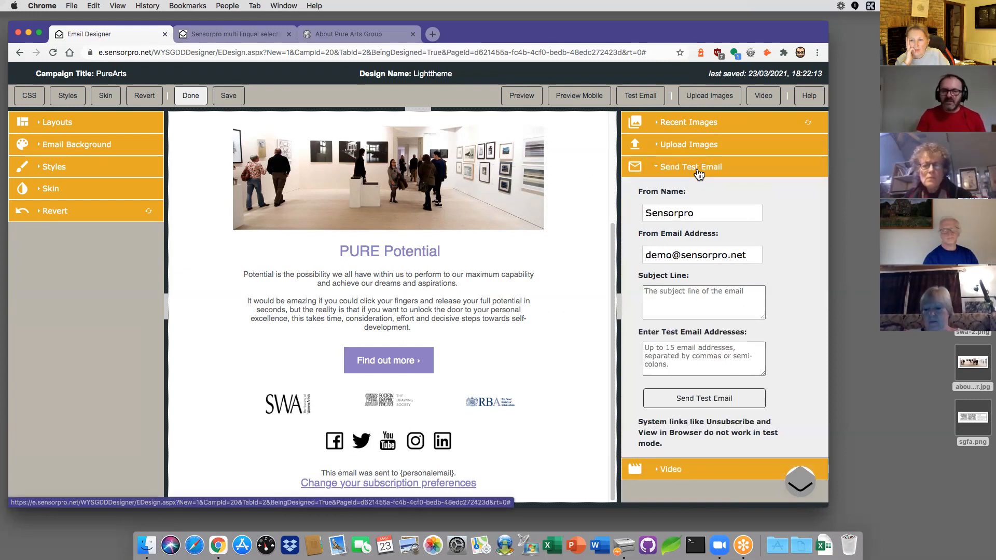
pyautogui.click(670, 293)
pyautogui.write('PU')
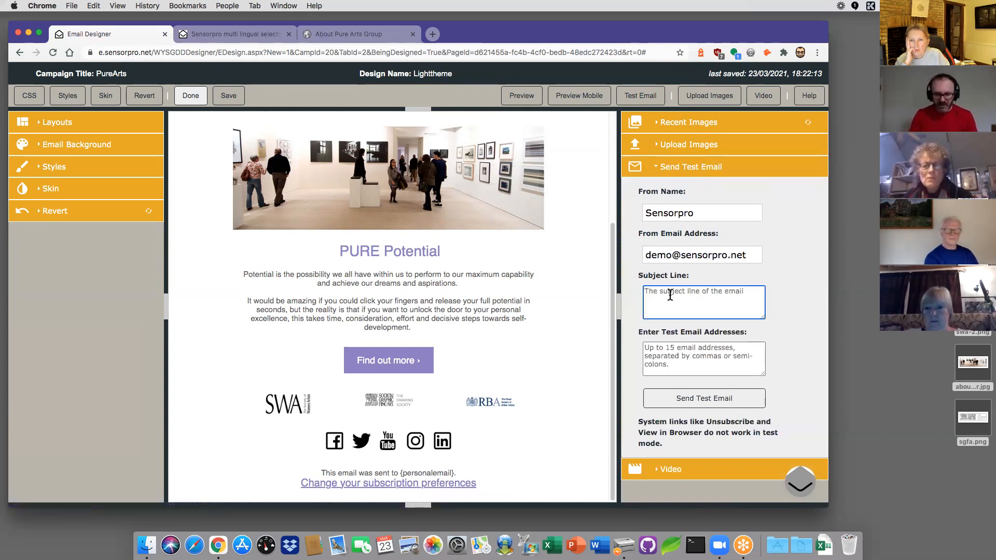
pyautogui.write('re Arts Group')
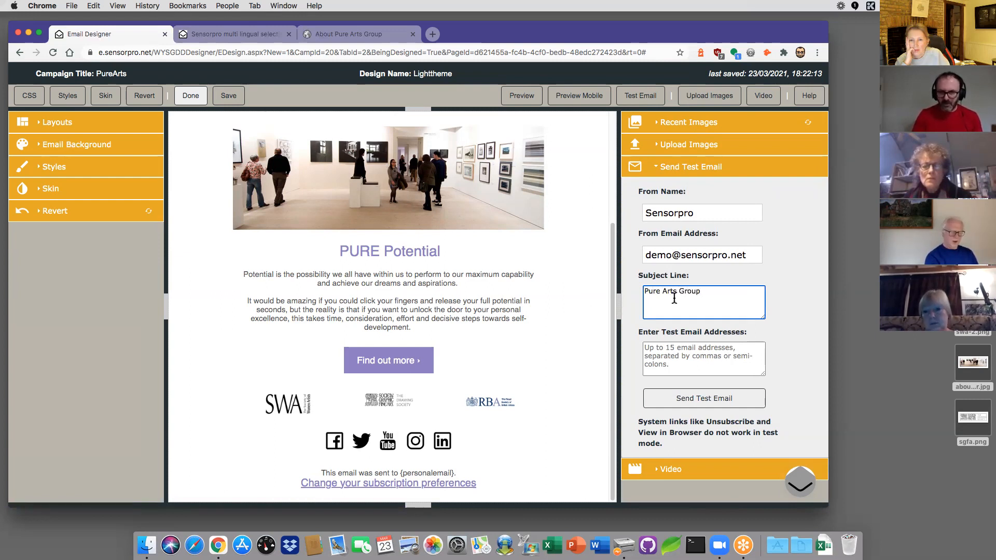
pyautogui.click(711, 352)
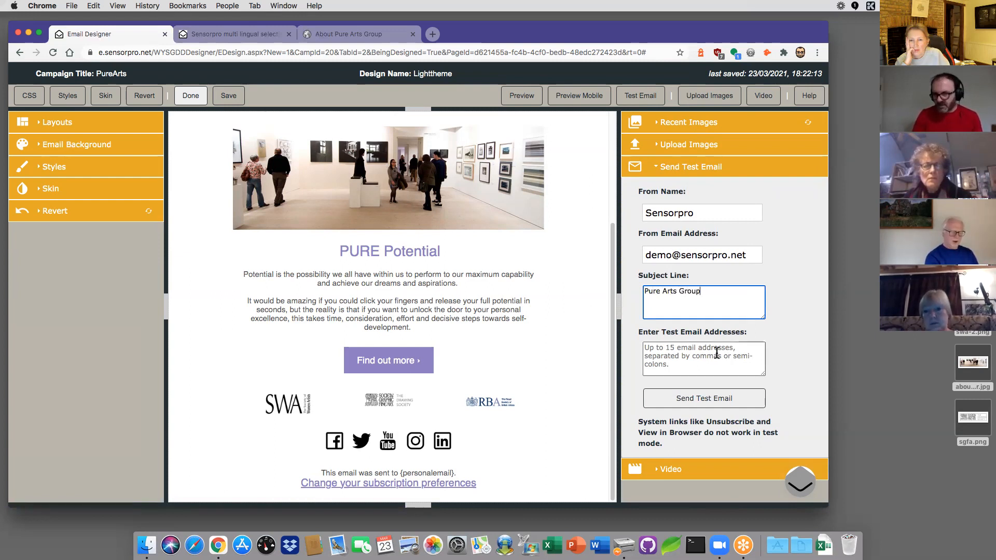
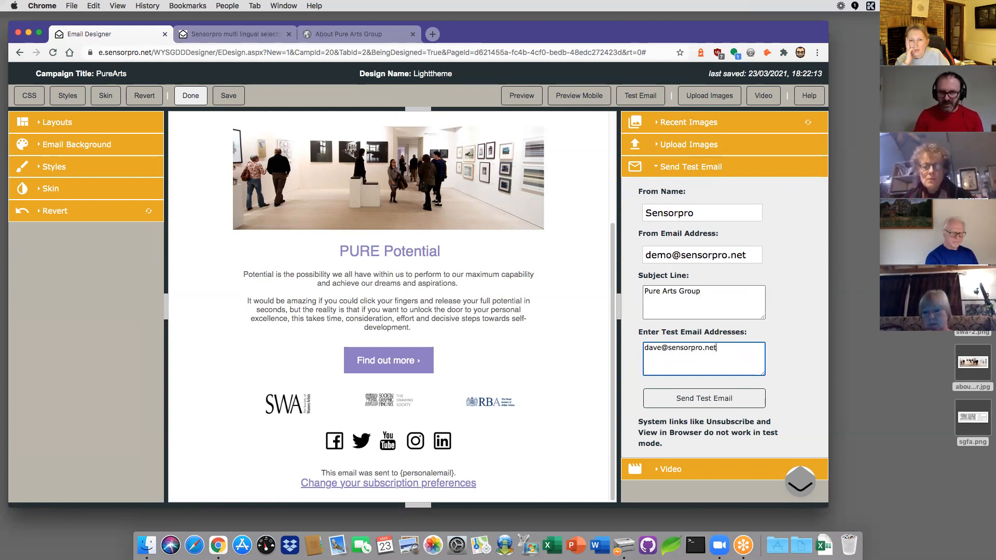
pyautogui.click(703, 400)
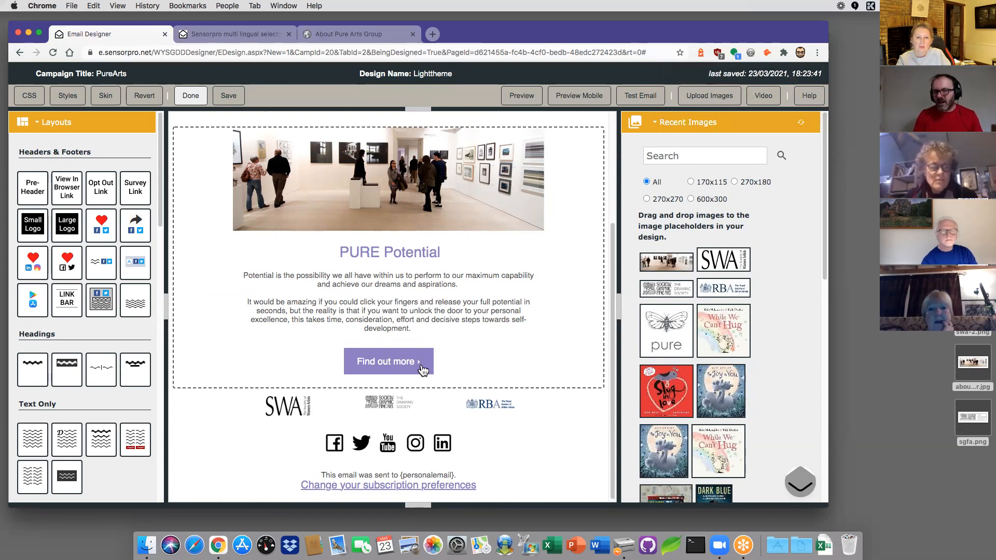
pyautogui.click(487, 357)
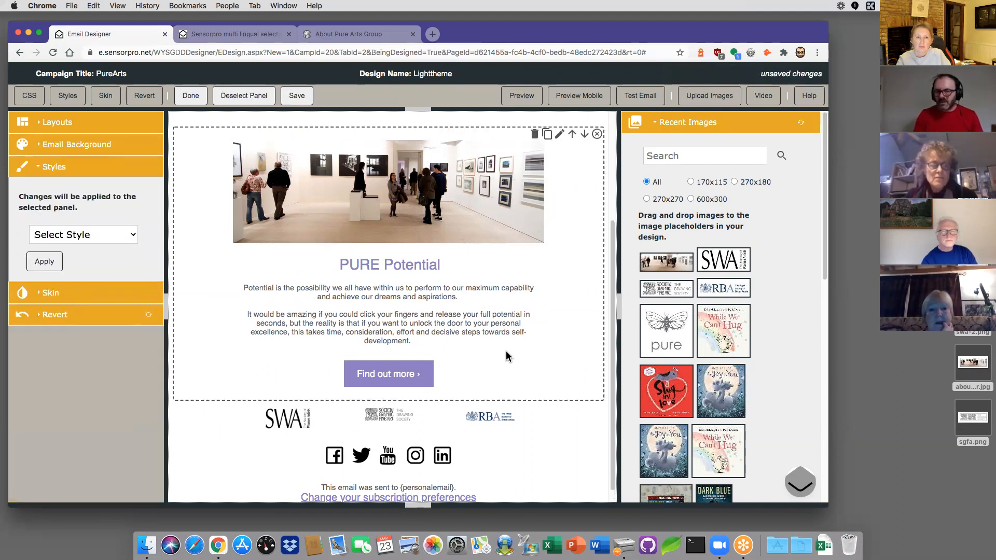
pyautogui.click(391, 376)
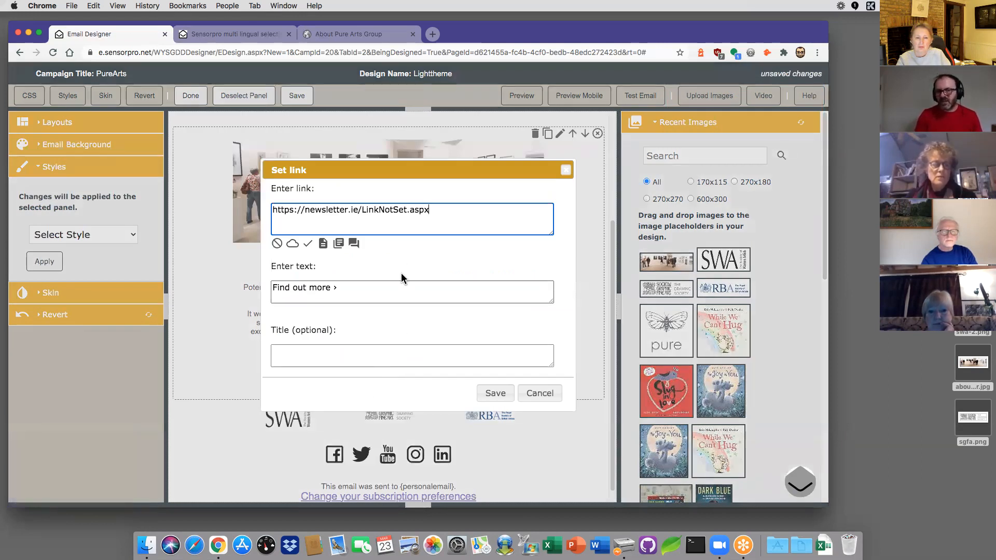
pyautogui.moveTo(436, 209); pyautogui.dragTo(304, 211)
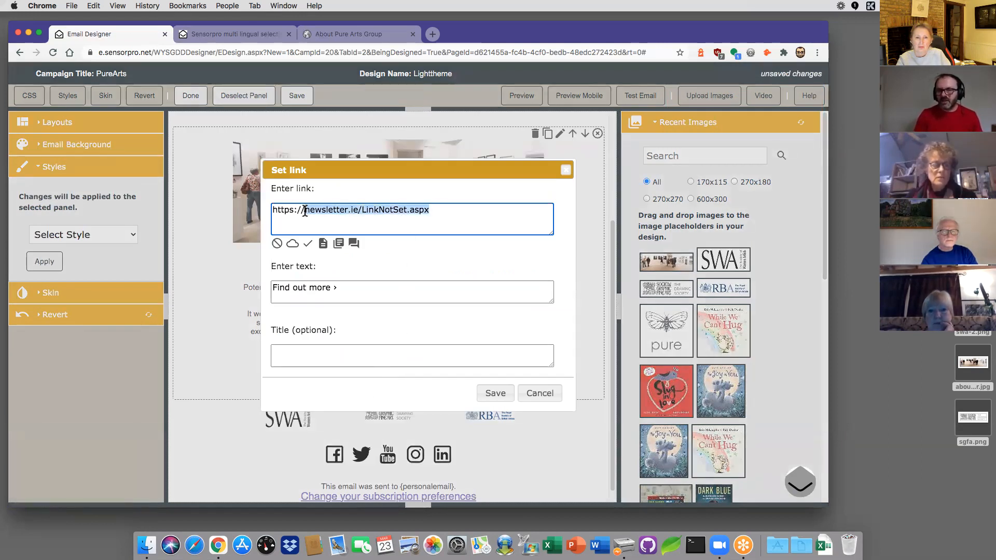
pyautogui.write('pureartsgroup.co.uk')
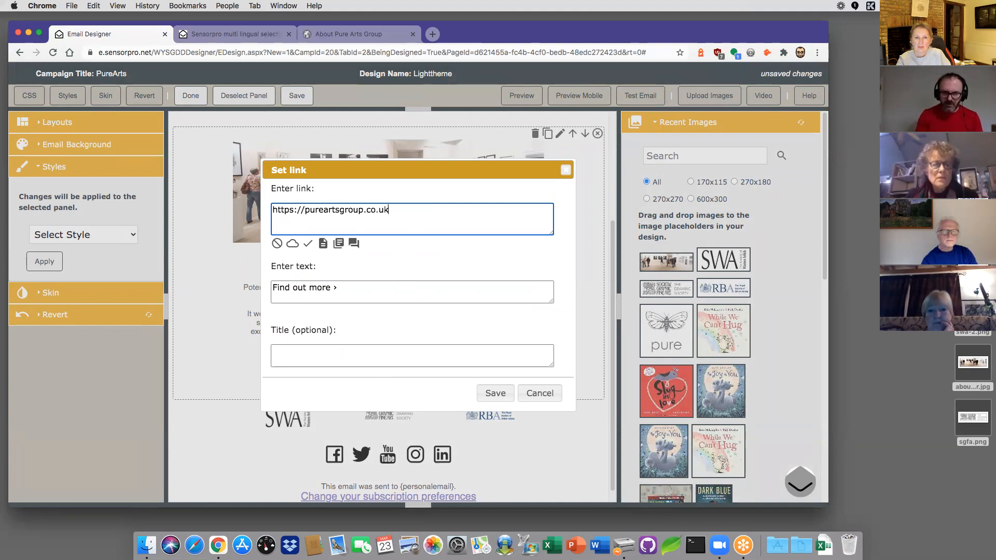
pyautogui.moveTo(332, 288); pyautogui.dragTo(262, 287)
pyautogui.write('Visit Our Site')
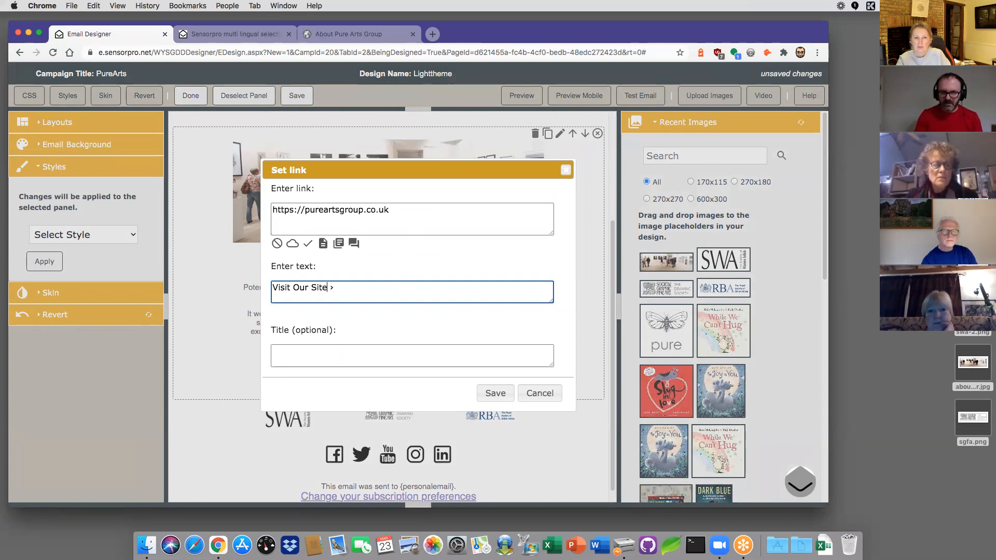
pyautogui.click(501, 395)
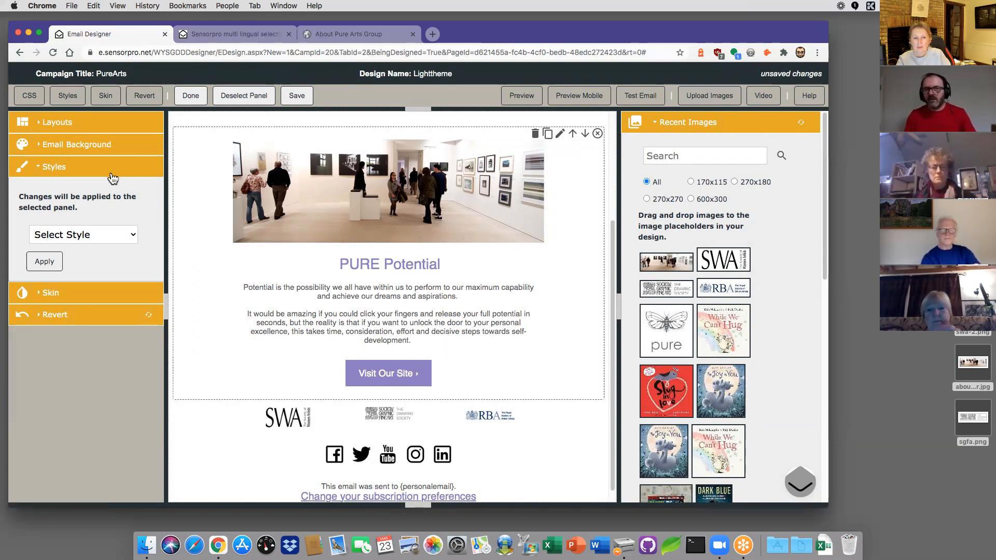
# Step: Insert an image-and-text block, a two-image text block and a three-column block below the button
pyautogui.click(72, 124)
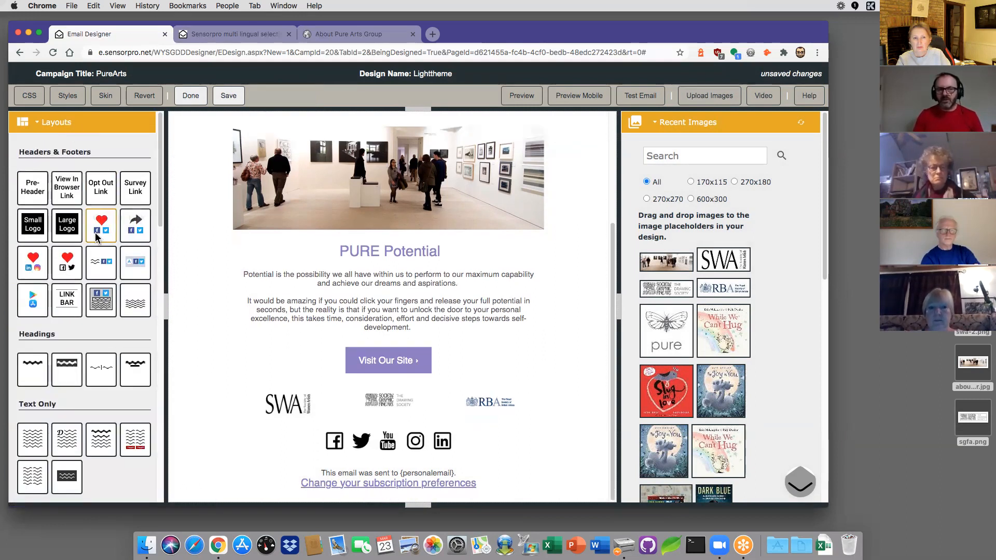
pyautogui.scroll(-2, 93, 384)
pyautogui.scroll(-10, 98, 366)
pyautogui.scroll(4, 91, 352)
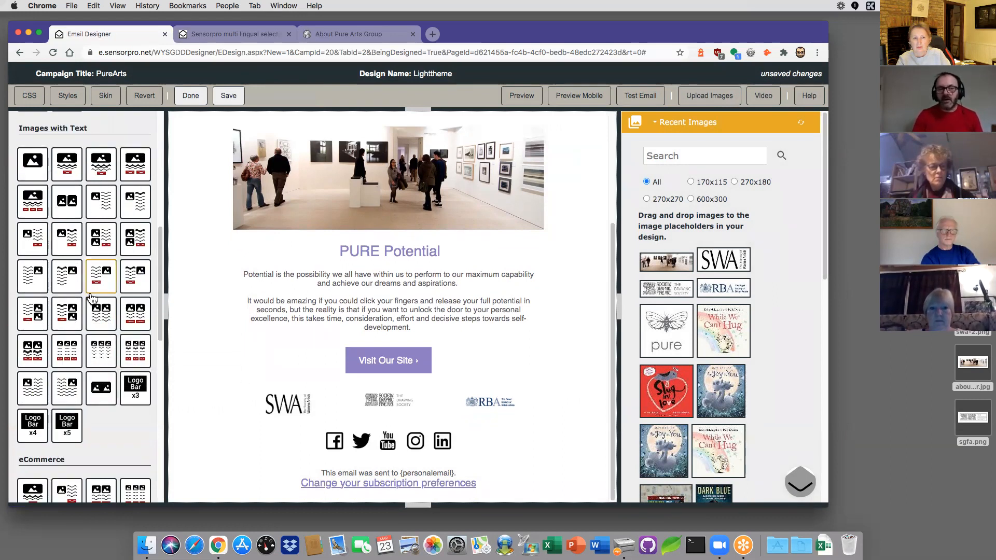
pyautogui.moveTo(64, 247); pyautogui.dragTo(225, 325)
pyautogui.scroll(-3, 224, 371)
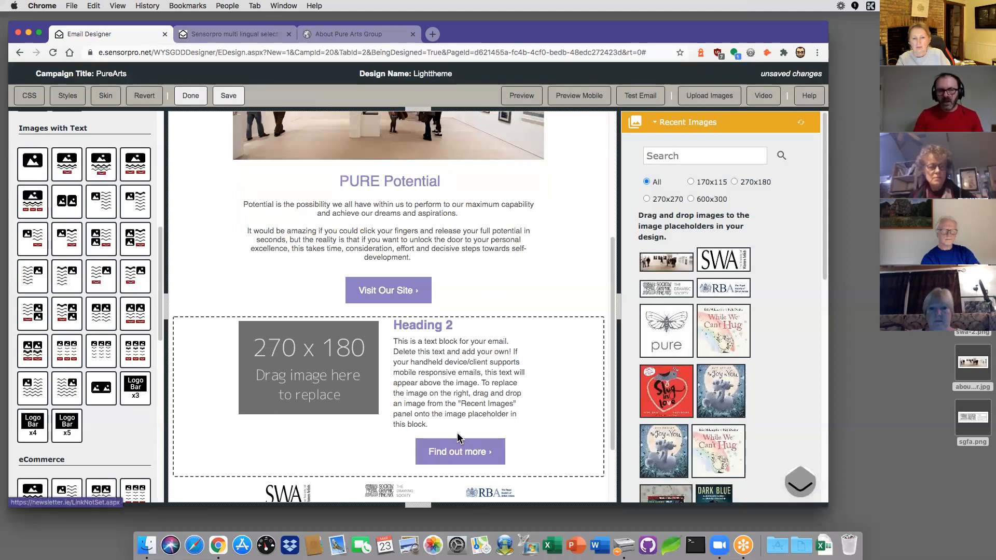
pyautogui.moveTo(72, 319); pyautogui.dragTo(229, 335)
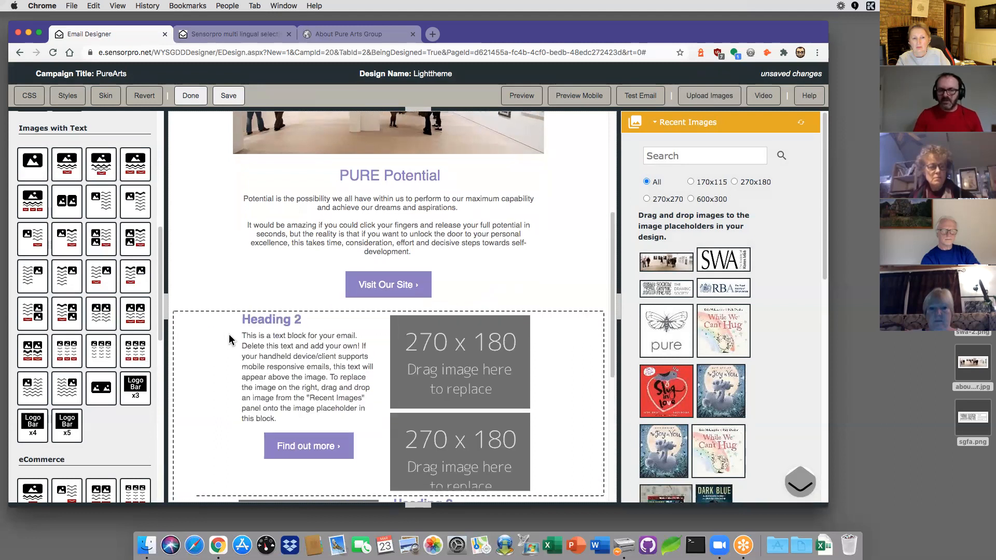
pyautogui.scroll(-2, 229, 334)
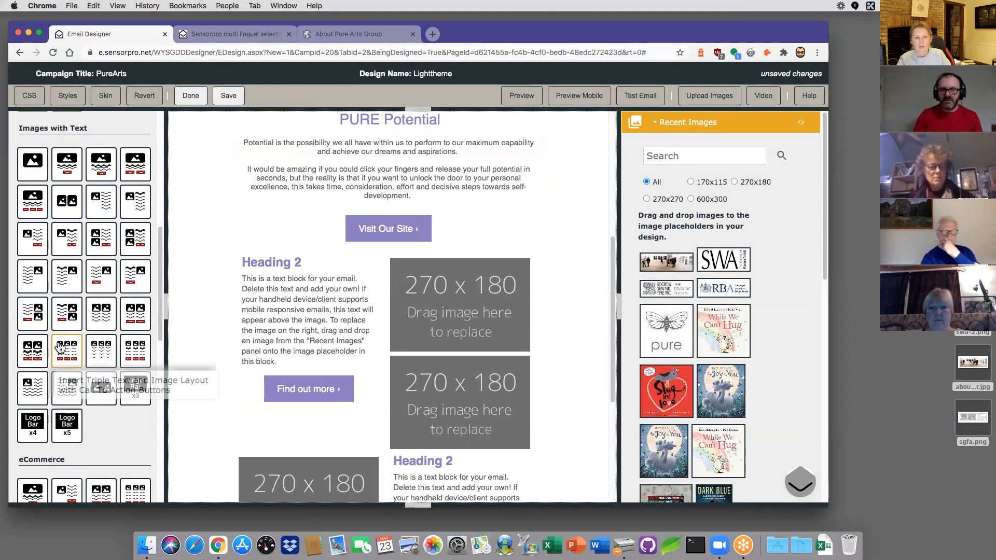
pyautogui.scroll(-2, 55, 358)
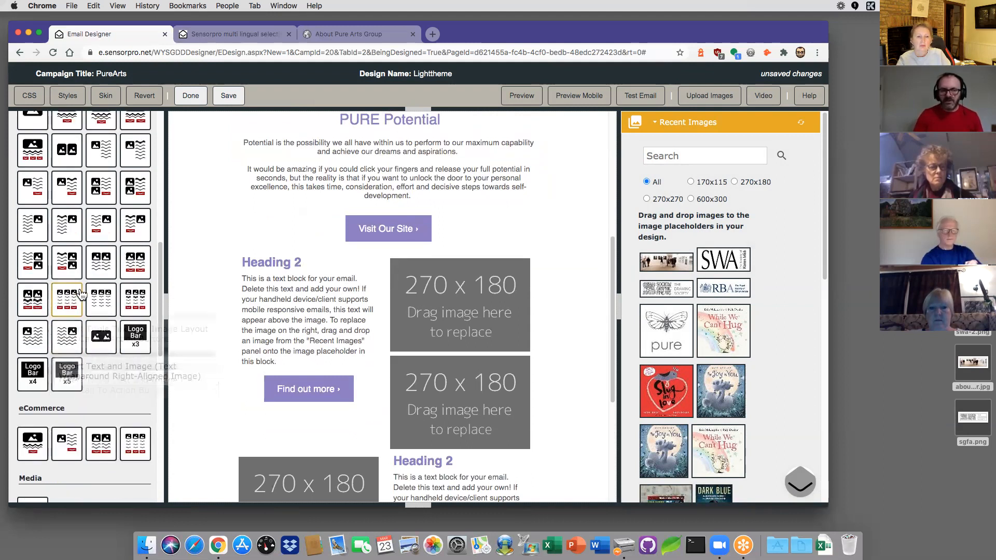
pyautogui.moveTo(141, 300); pyautogui.dragTo(239, 288)
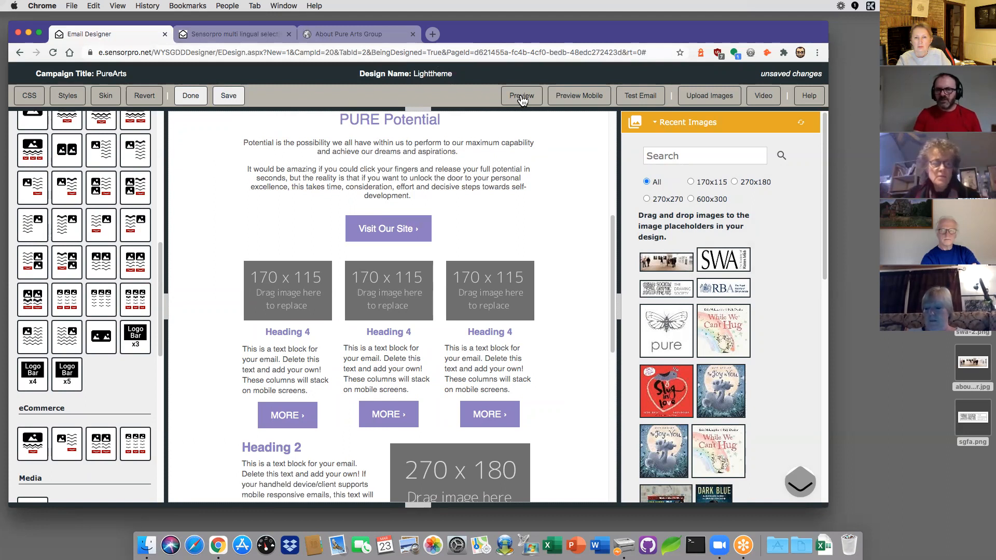
# Step: Preview the email and scroll through the Light theme design
pyautogui.click(521, 98)
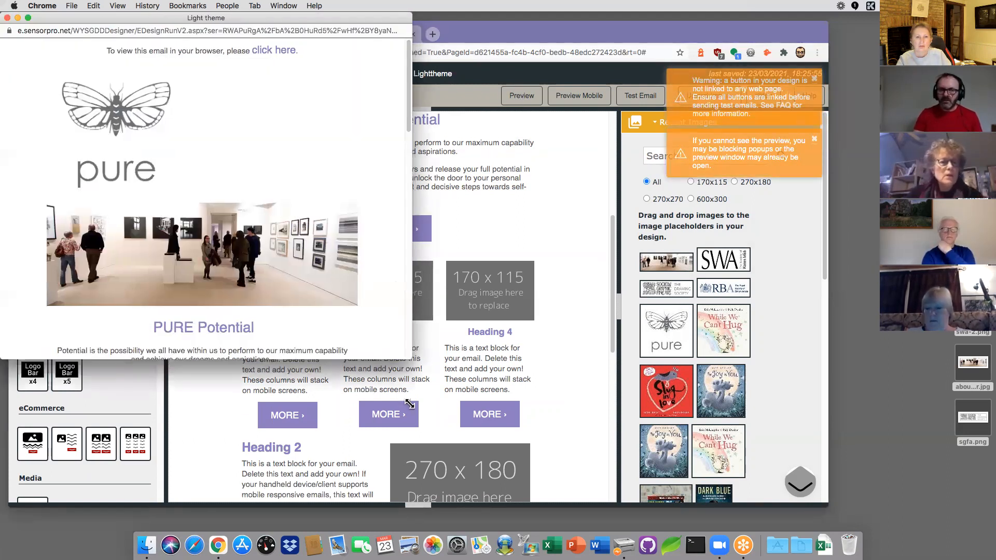
pyautogui.scroll(-5, 305, 338)
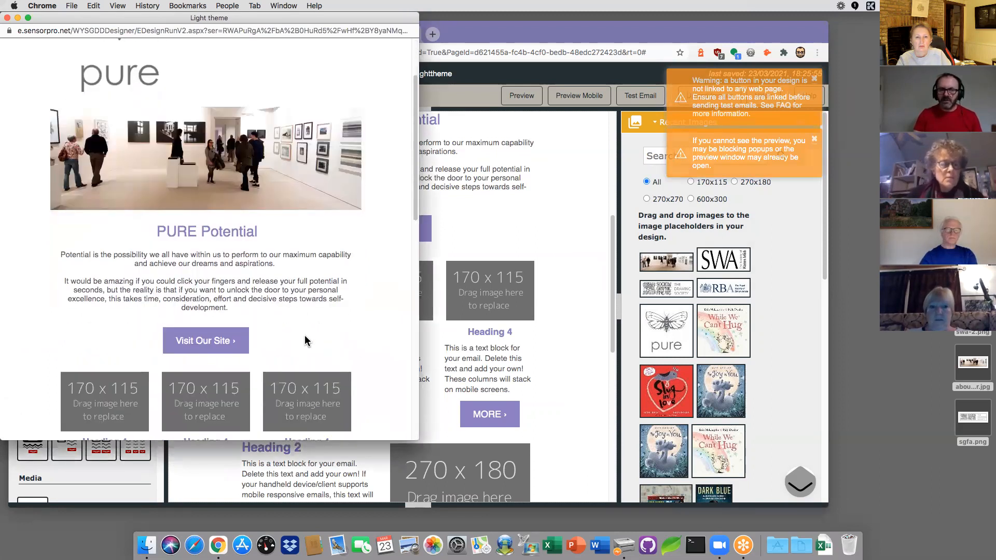
pyautogui.scroll(-6, 304, 336)
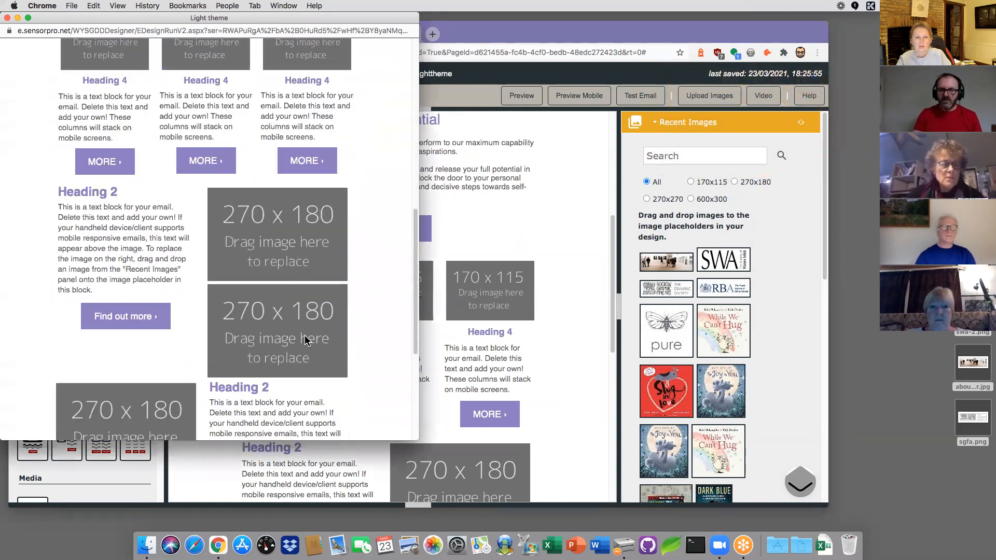
pyautogui.scroll(-1, 305, 341)
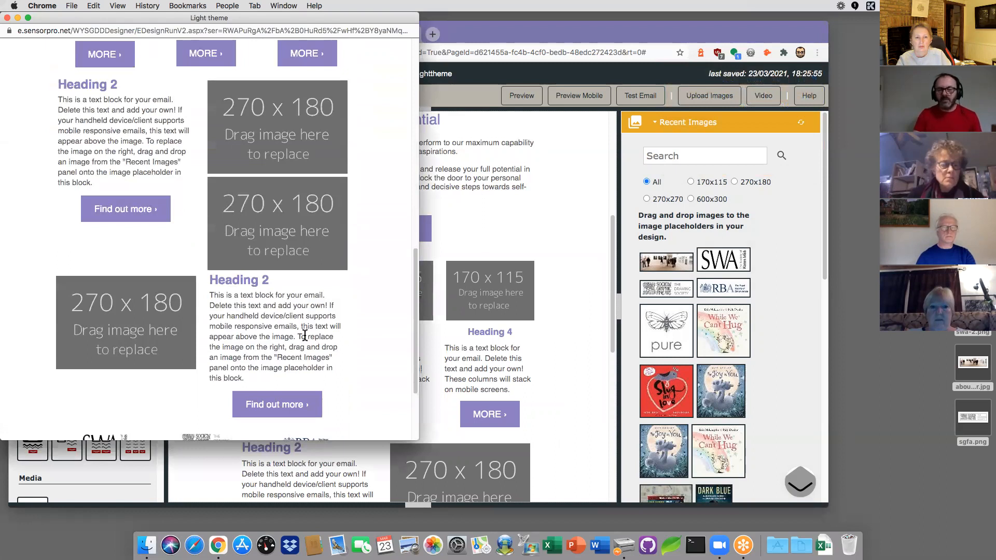
pyautogui.scroll(-1, 305, 336)
pyautogui.scroll(-2, 305, 336)
pyautogui.scroll(8, 306, 335)
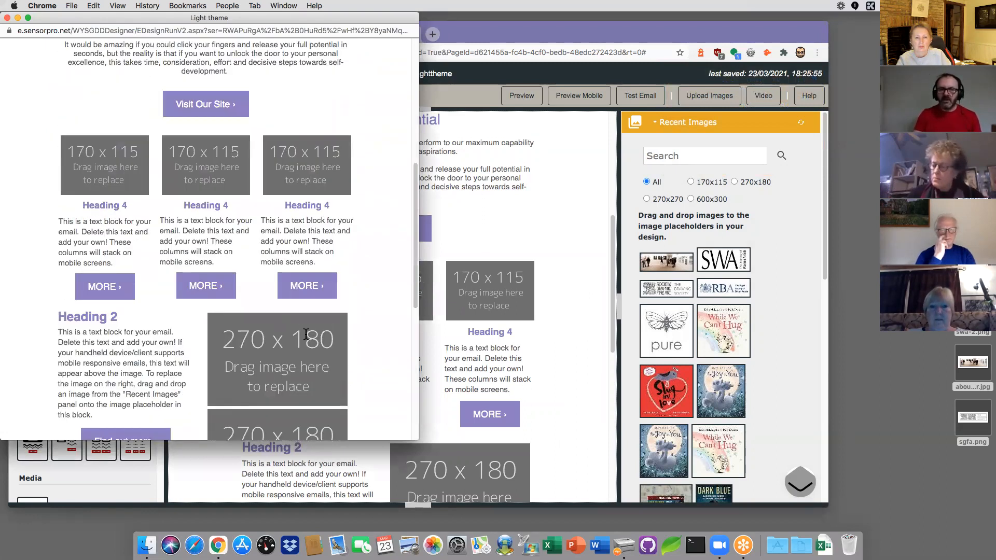
pyautogui.scroll(6, 312, 327)
# Step: Narrow the preview to phone width and scroll through the stacked Heading 4 columns
pyautogui.moveTo(419, 305); pyautogui.dragTo(249, 317)
pyautogui.scroll(-5, 201, 315)
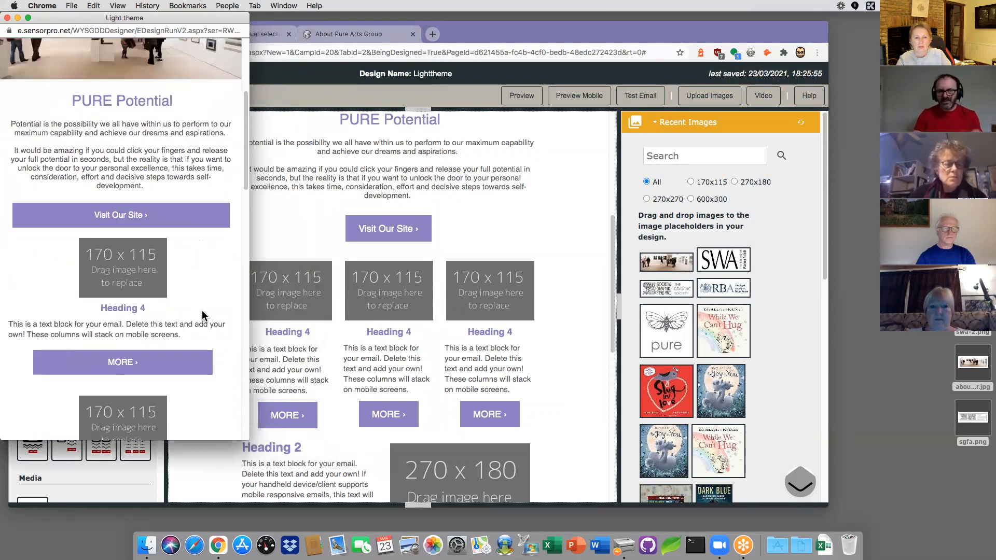
pyautogui.scroll(-3, 203, 311)
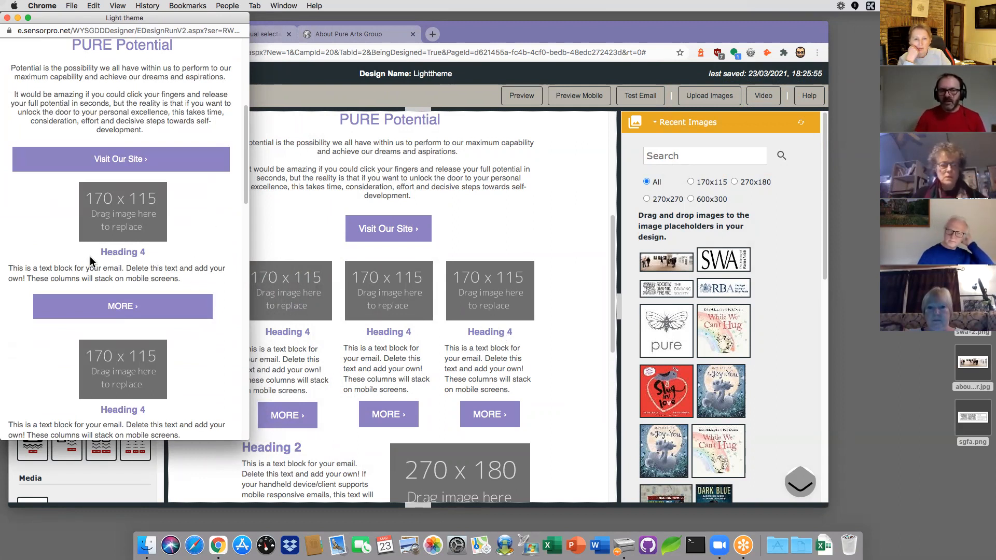
pyautogui.scroll(-3, 139, 287)
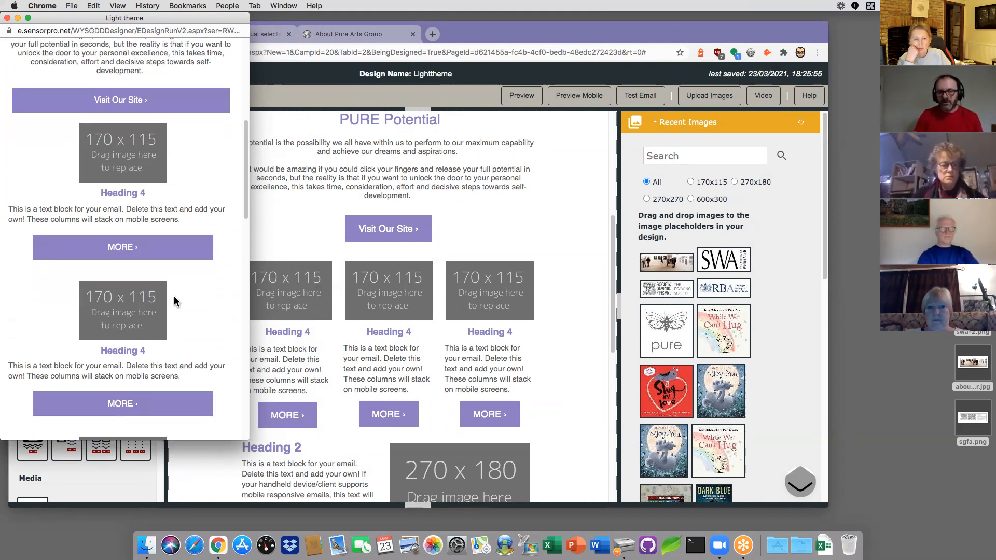
pyautogui.scroll(-5, 182, 299)
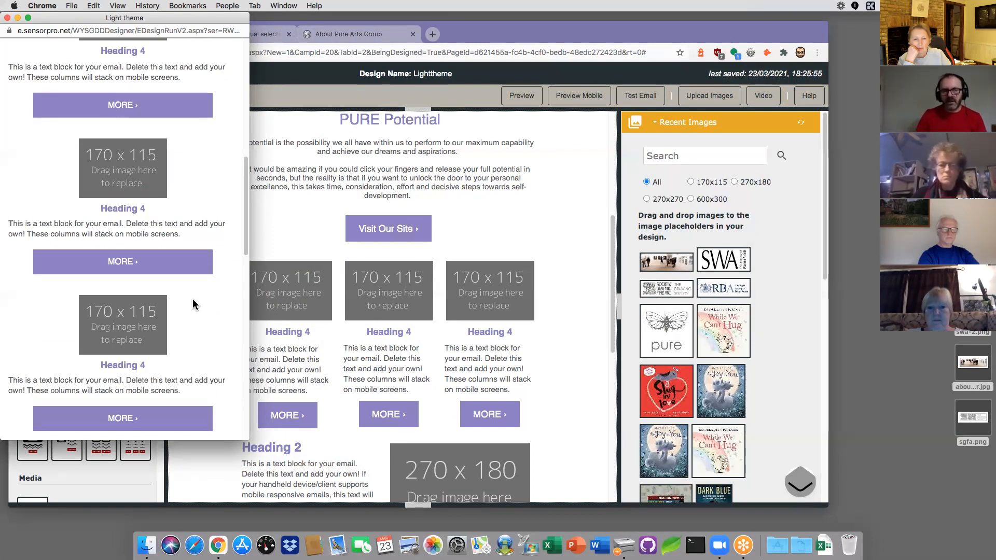
pyautogui.scroll(-2, 195, 322)
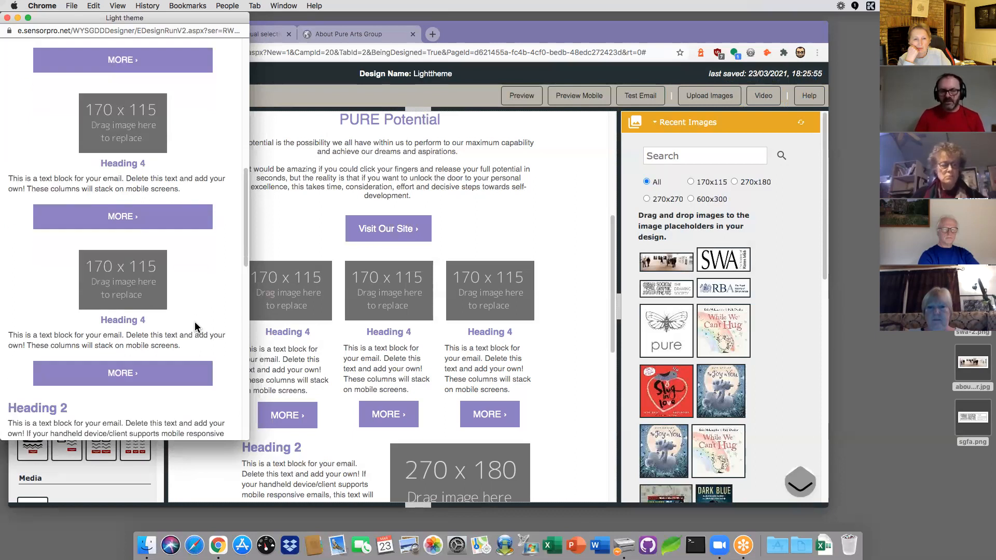
pyautogui.scroll(-6, 195, 322)
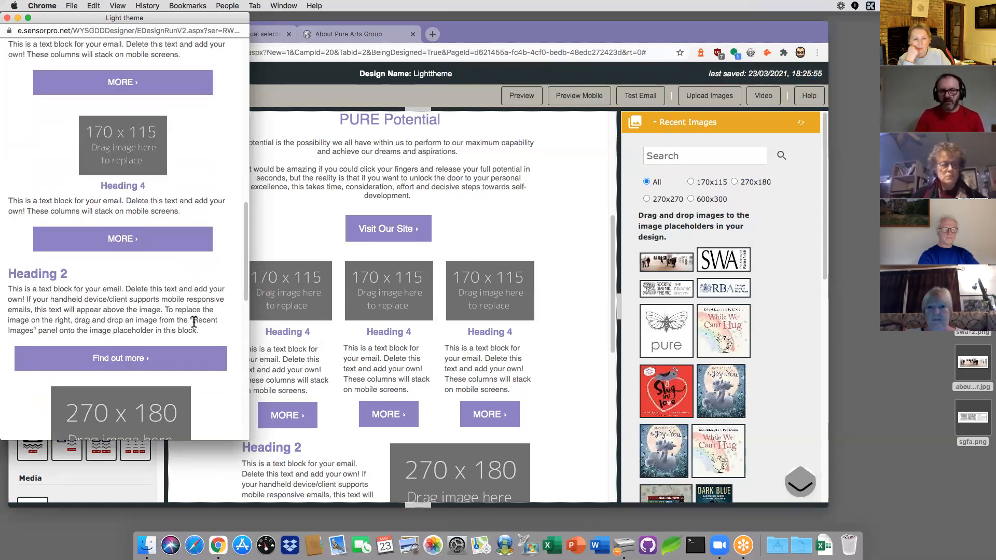
pyautogui.scroll(-10, 194, 322)
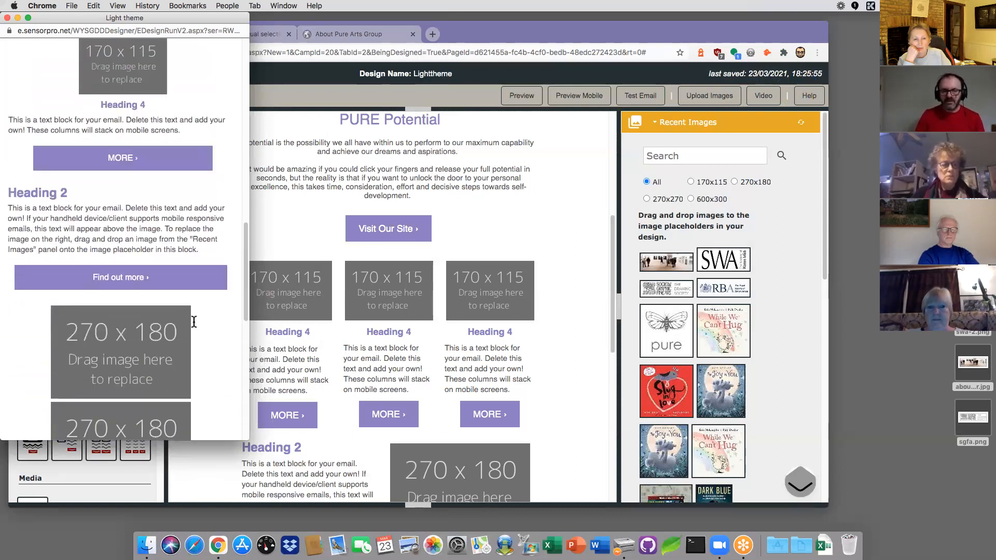
pyautogui.scroll(-4, 194, 322)
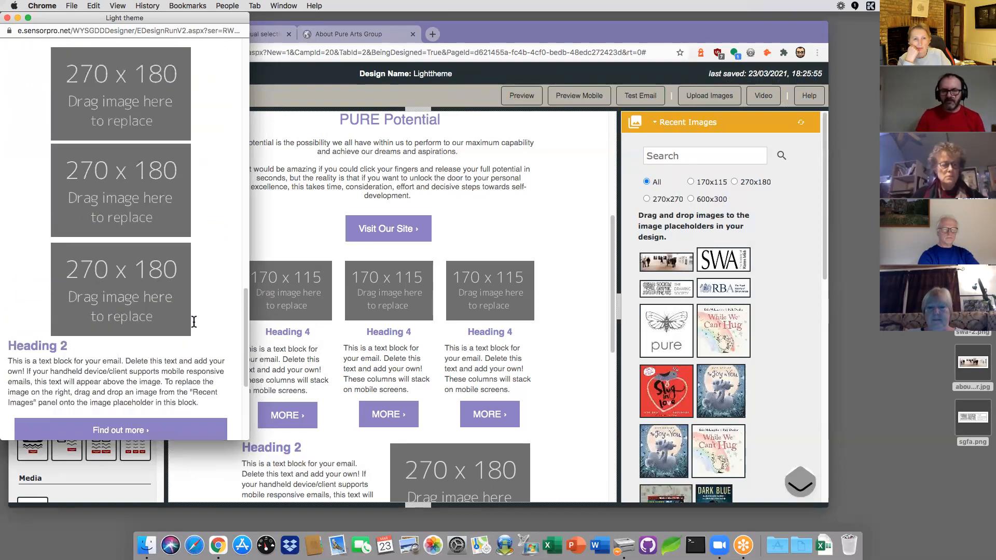
# Step: Close the preview, try Video > YouTube then cancel it, and re-expand Recent Images
pyautogui.click(7, 18)
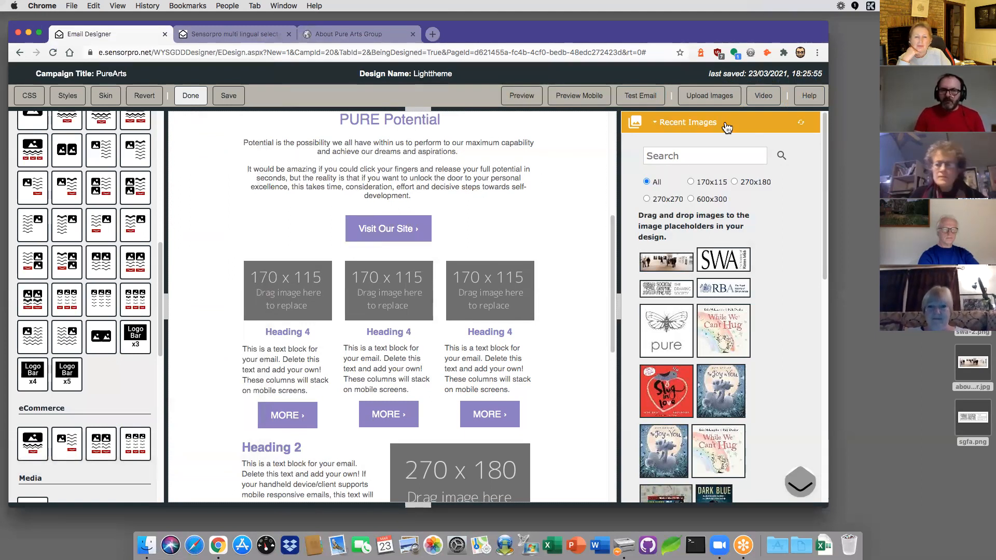
pyautogui.click(672, 123)
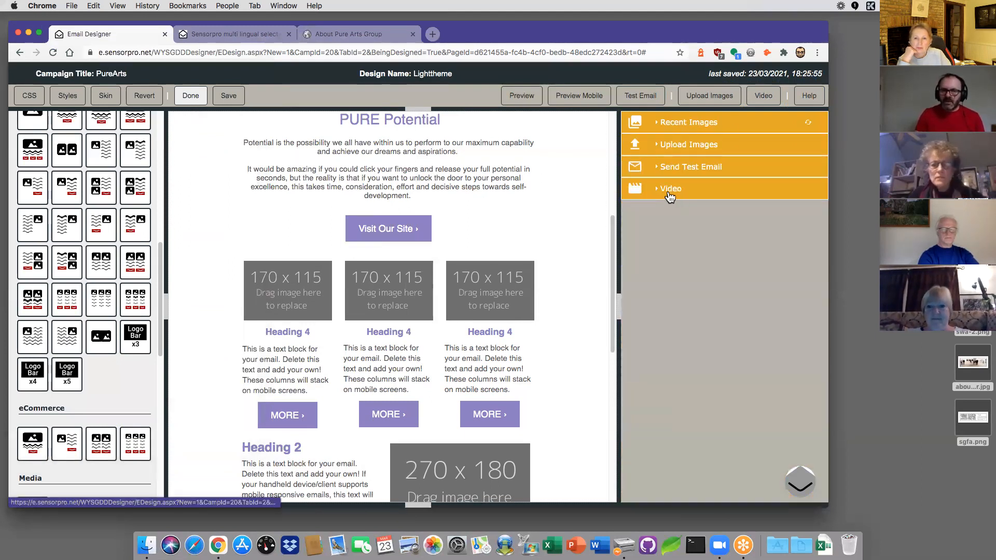
pyautogui.click(668, 194)
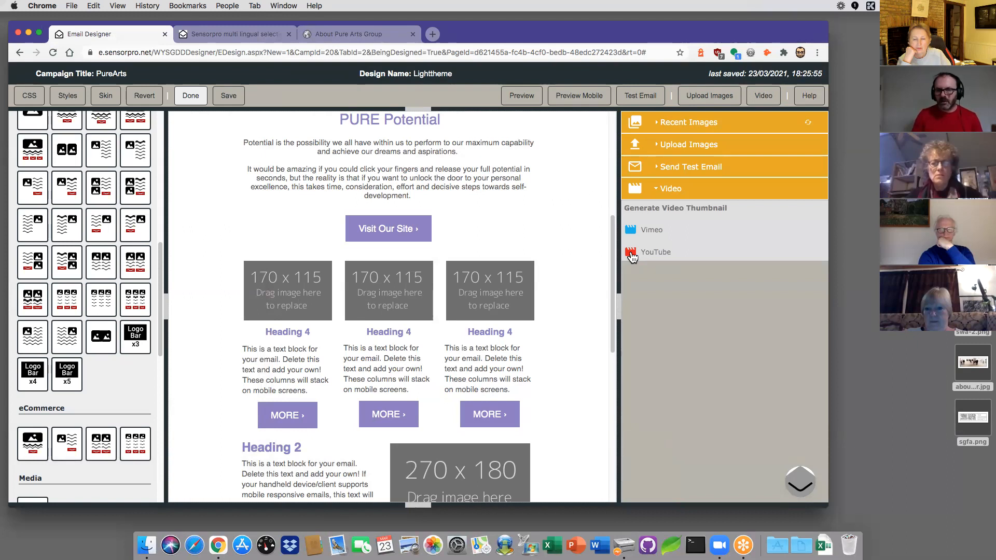
pyautogui.click(632, 254)
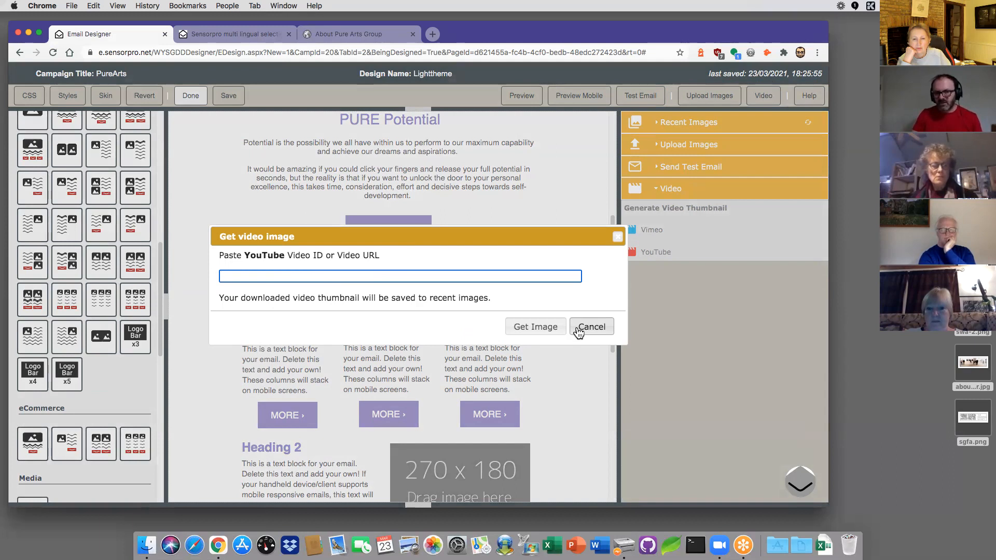
pyautogui.click(592, 326)
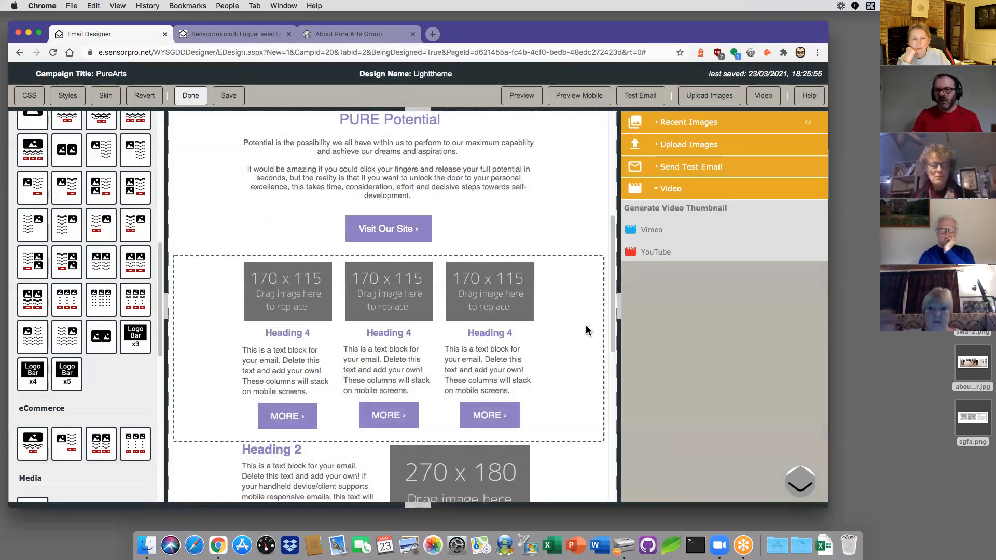
pyautogui.click(688, 127)
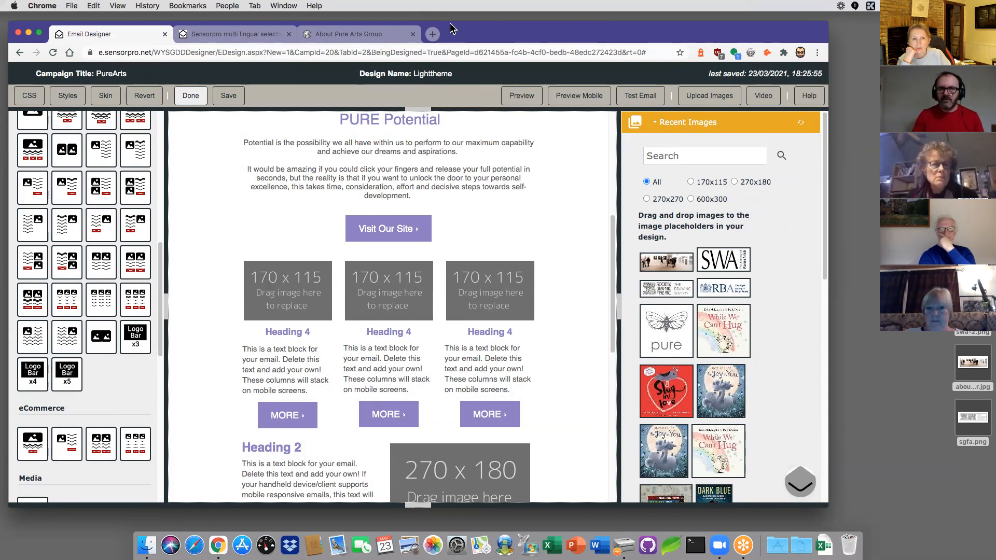
pyautogui.moveTo(268, 28); pyautogui.dragTo(286, 47)
# Step: Load youtube.com in a new browser tab
pyautogui.click(450, 55)
pyautogui.click(405, 70)
pyautogui.write('yout')
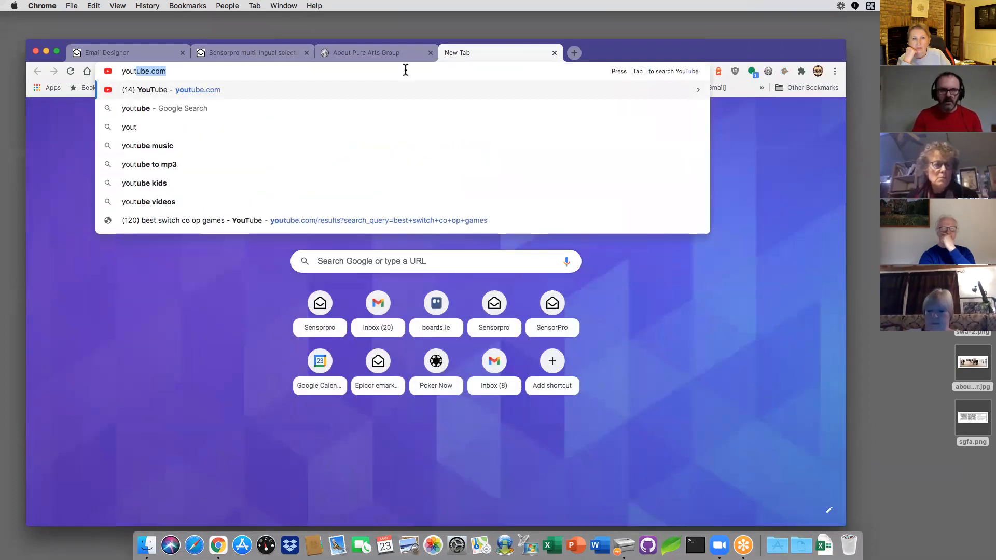
pyautogui.press('Return')
pyautogui.moveTo(642, 48); pyautogui.dragTo(647, 30)
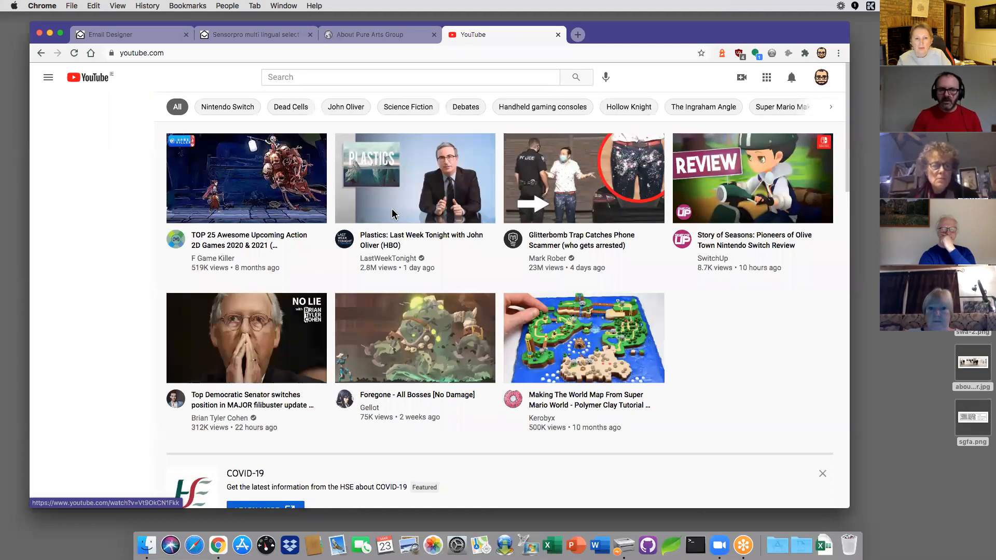
# Step: Open and pause the Plastics: Last Week Tonight video, then copy its web address
pyautogui.click(393, 209)
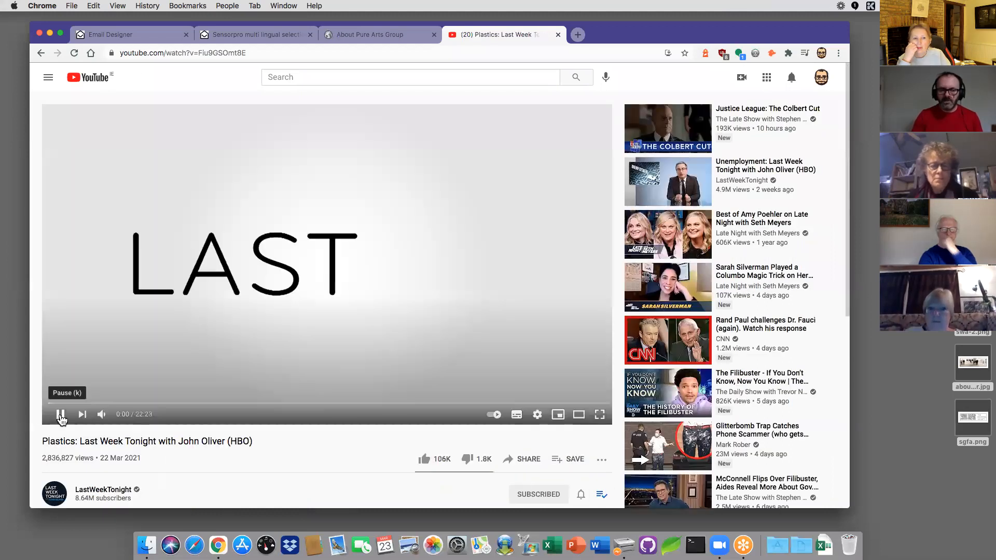
pyautogui.click(61, 414)
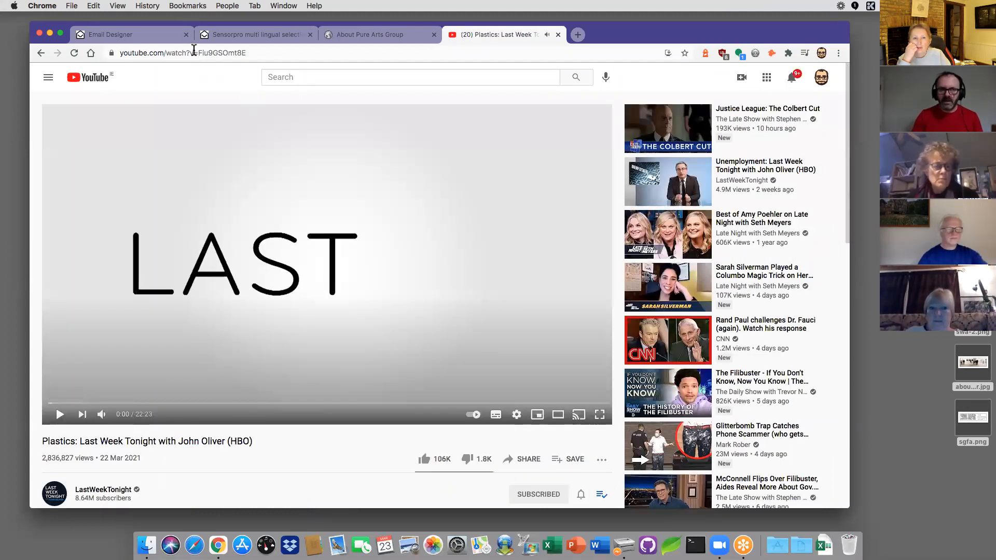
pyautogui.click(275, 54)
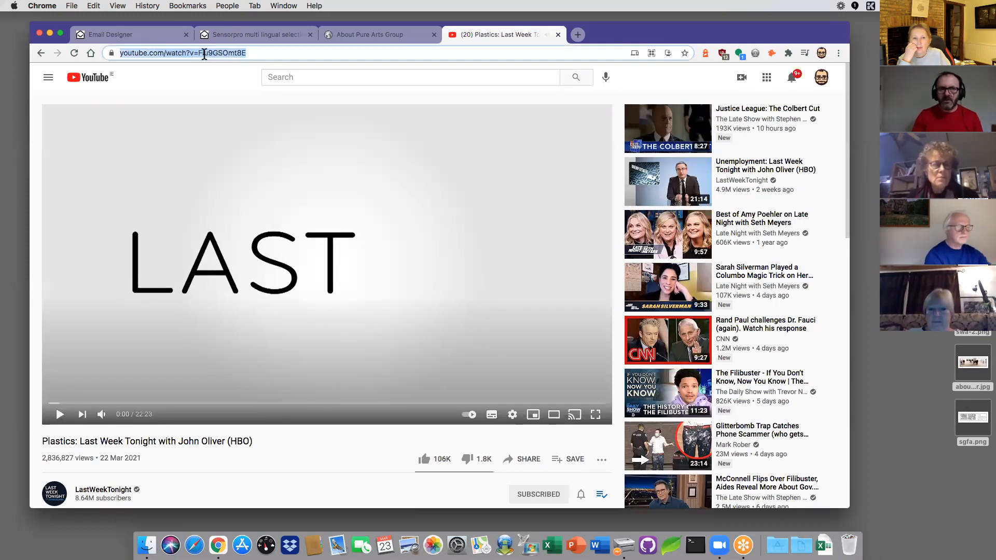
pyautogui.rightClick(206, 53)
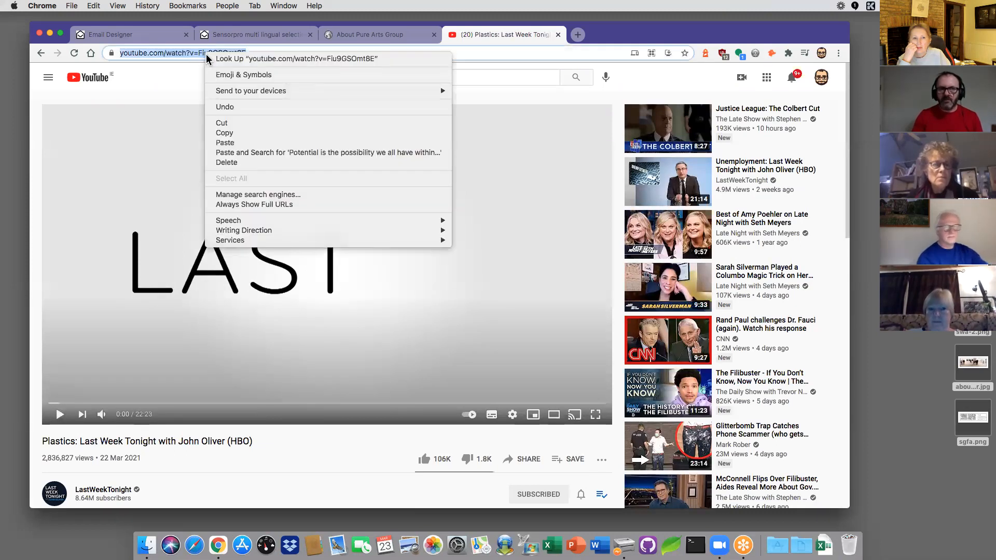
pyautogui.click(226, 133)
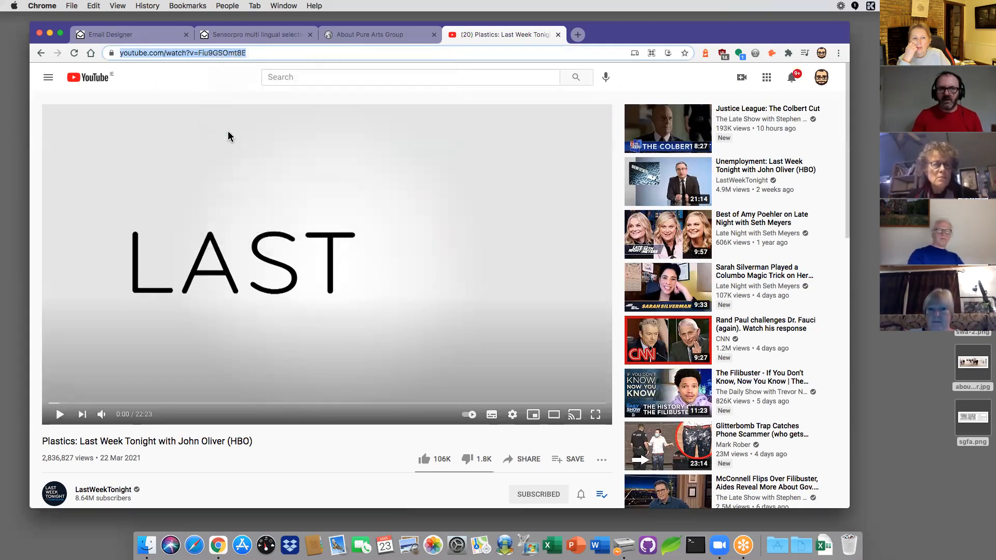
# Step: Fetch a thumbnail for the pasted Plastics video URL through Video > YouTube's Get Image
pyautogui.click(113, 34)
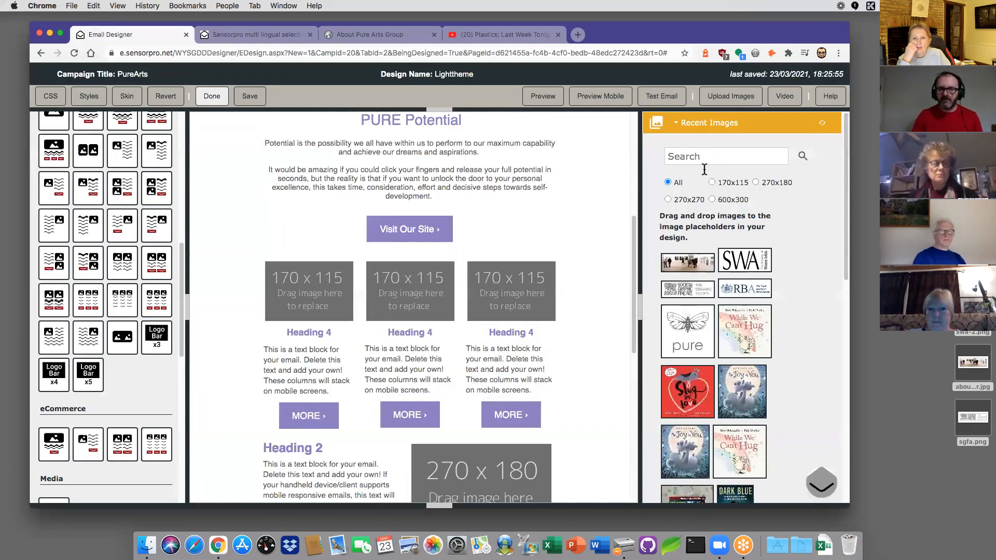
pyautogui.click(719, 131)
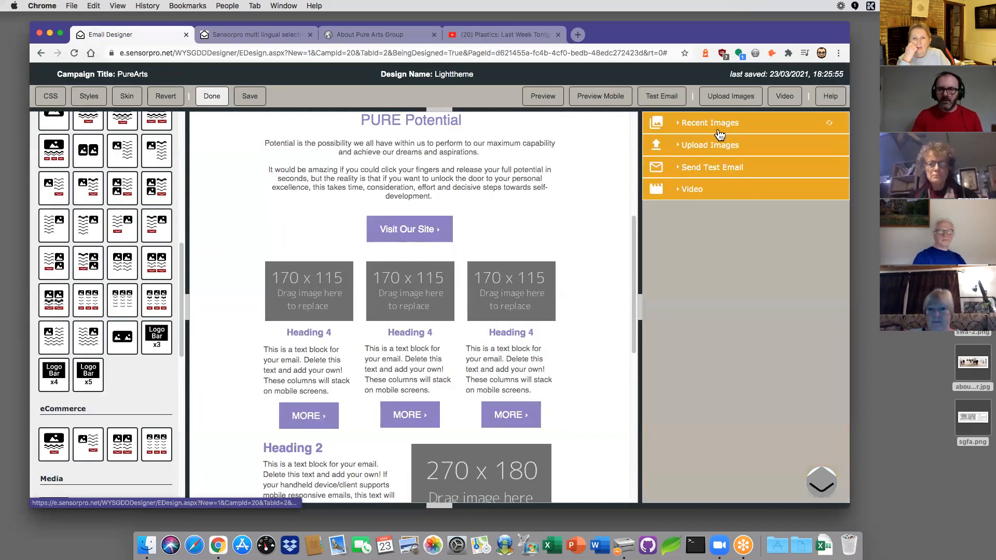
pyautogui.click(701, 193)
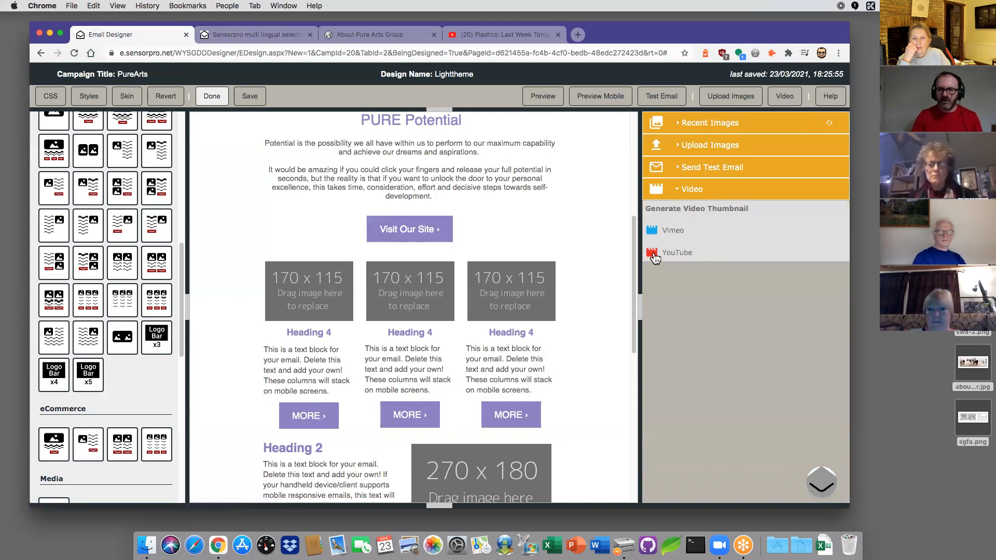
pyautogui.click(655, 254)
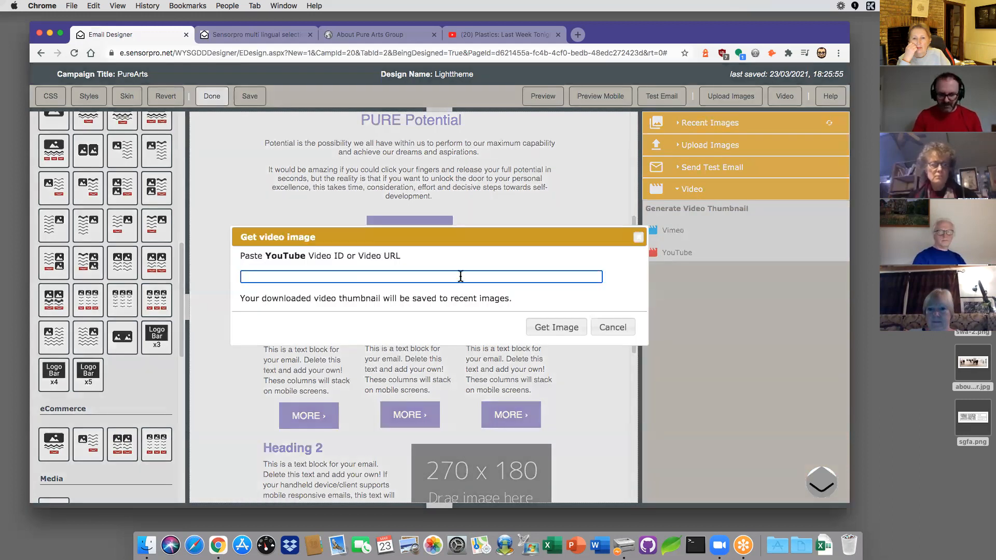
pyautogui.press('super+v')
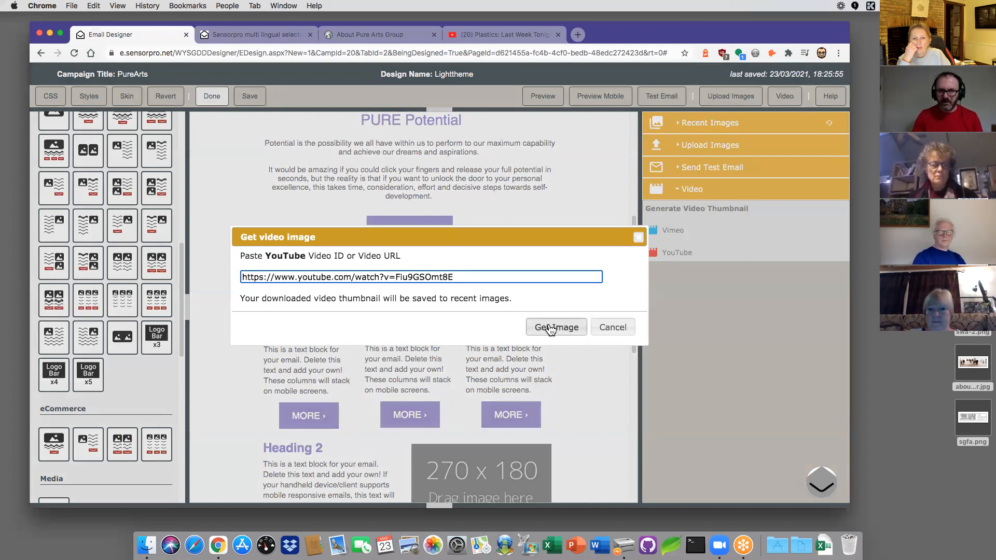
pyautogui.click(552, 330)
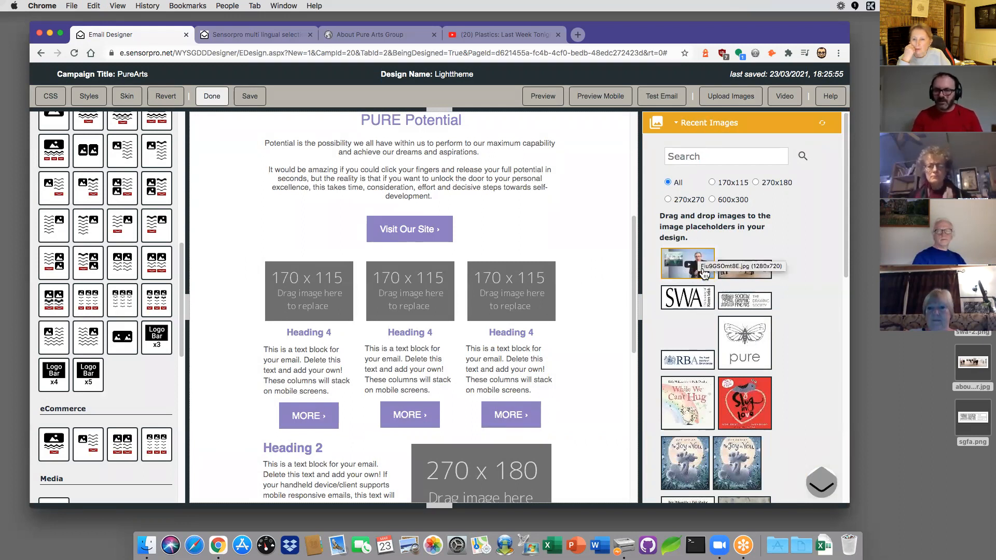
# Step: Place the video thumbnail in the 270x180 slot beside Heading 2 and save the design
pyautogui.scroll(5, 483, 239)
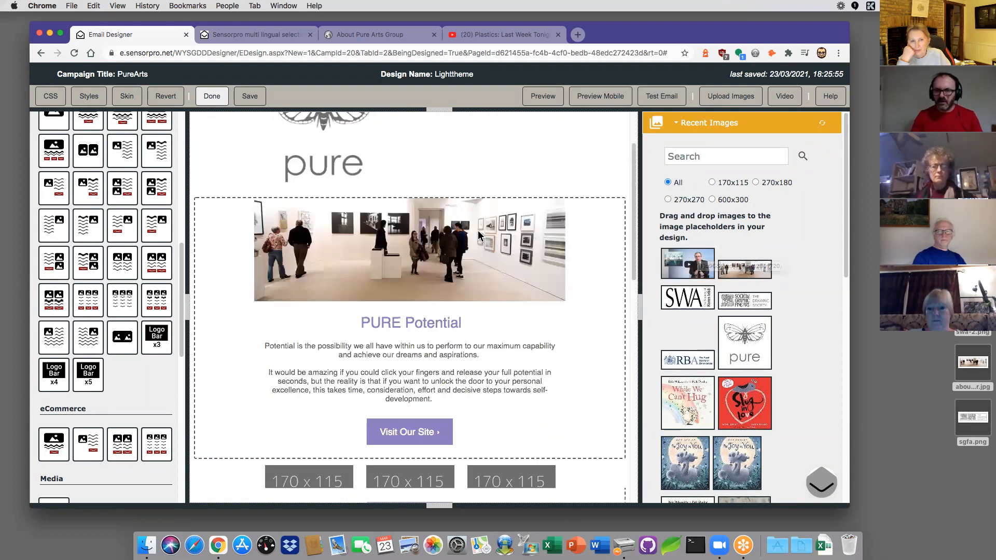
pyautogui.scroll(-10, 482, 238)
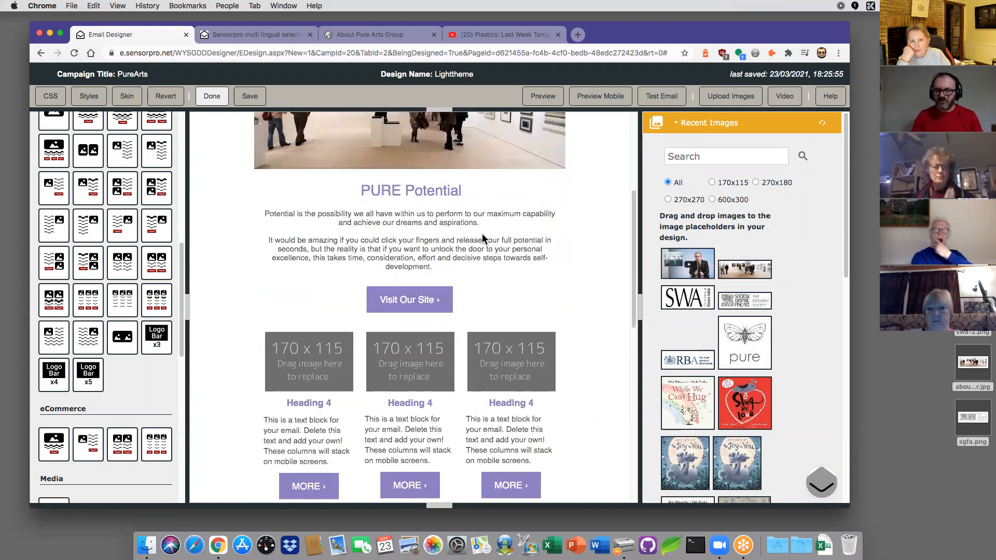
pyautogui.moveTo(687, 263); pyautogui.dragTo(502, 259)
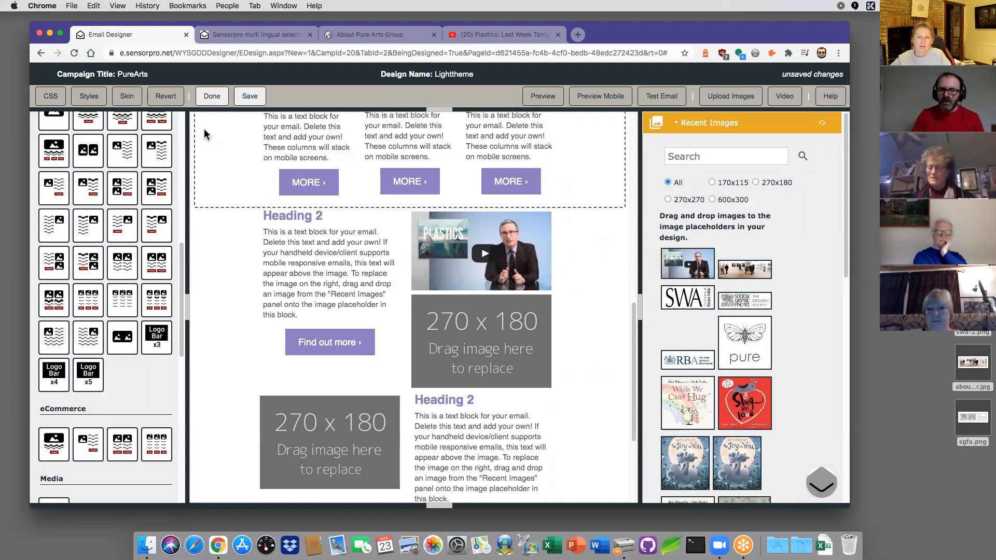
pyautogui.click(247, 96)
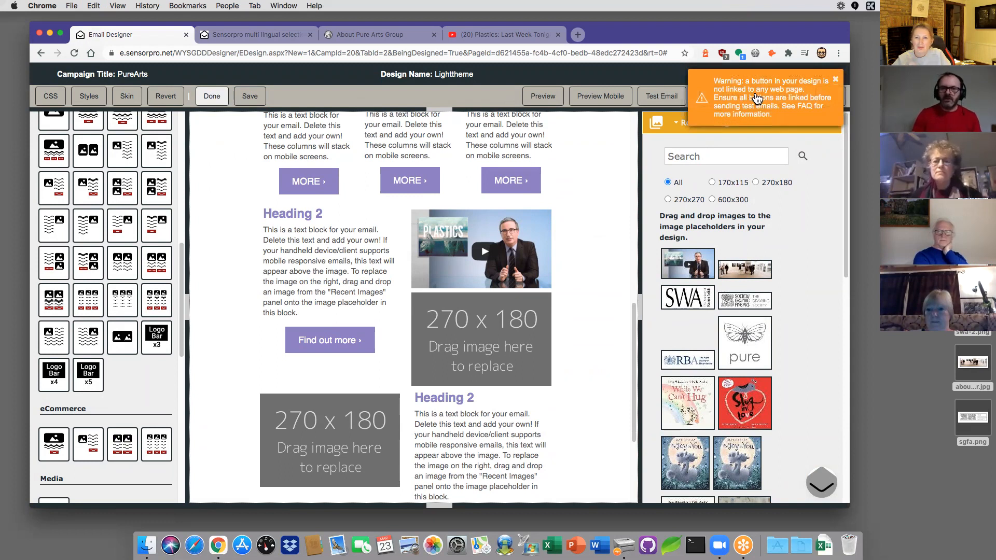
# Step: Finish editing and return to the Email designs list showing the Lighttheme design
pyautogui.click(213, 97)
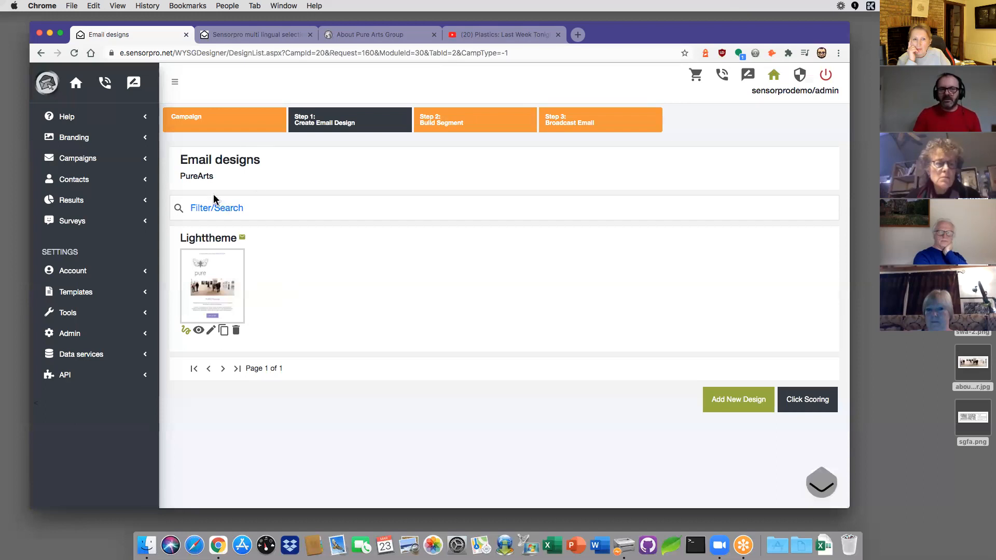
pyautogui.click(195, 175)
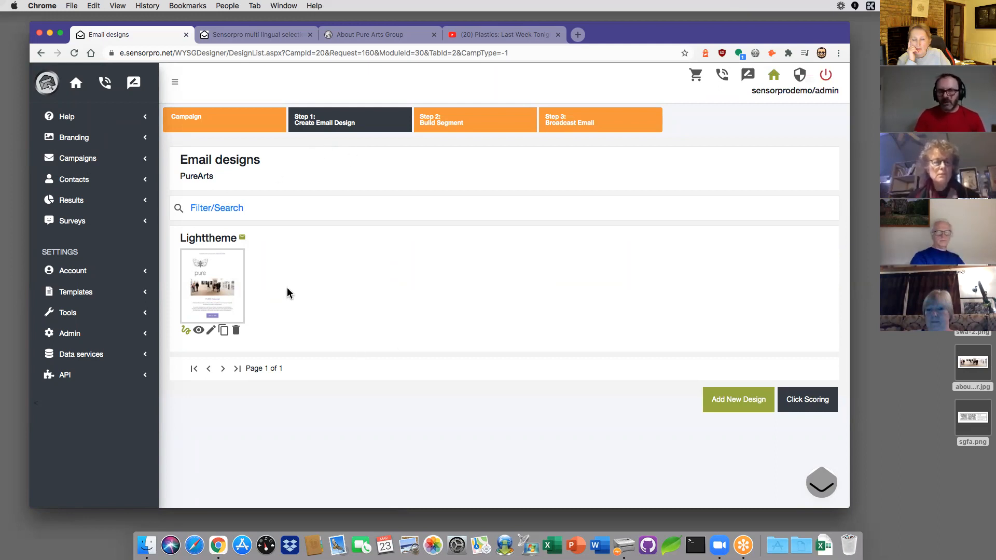
# Step: Go to Step 2: Build Segment and start a new segment
pyautogui.click(441, 126)
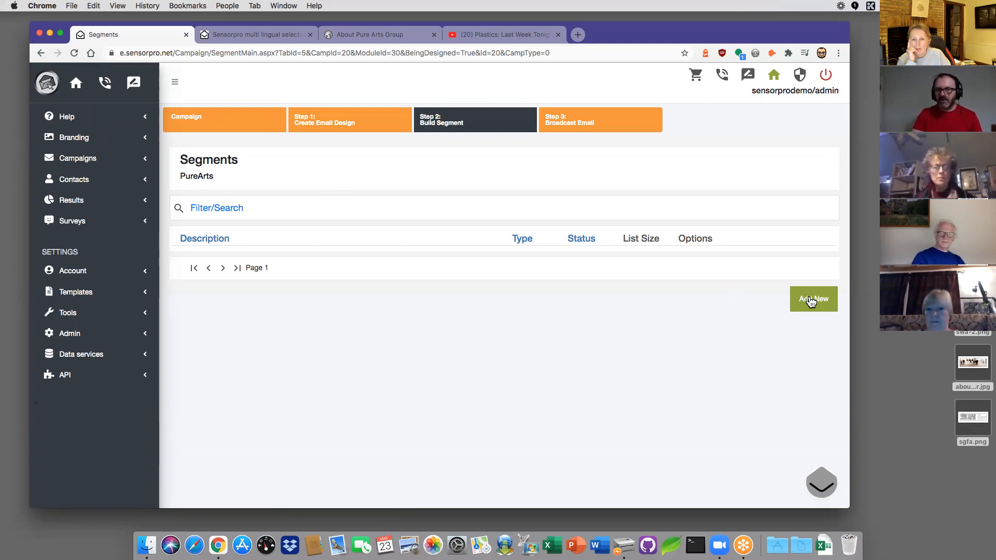
pyautogui.click(811, 300)
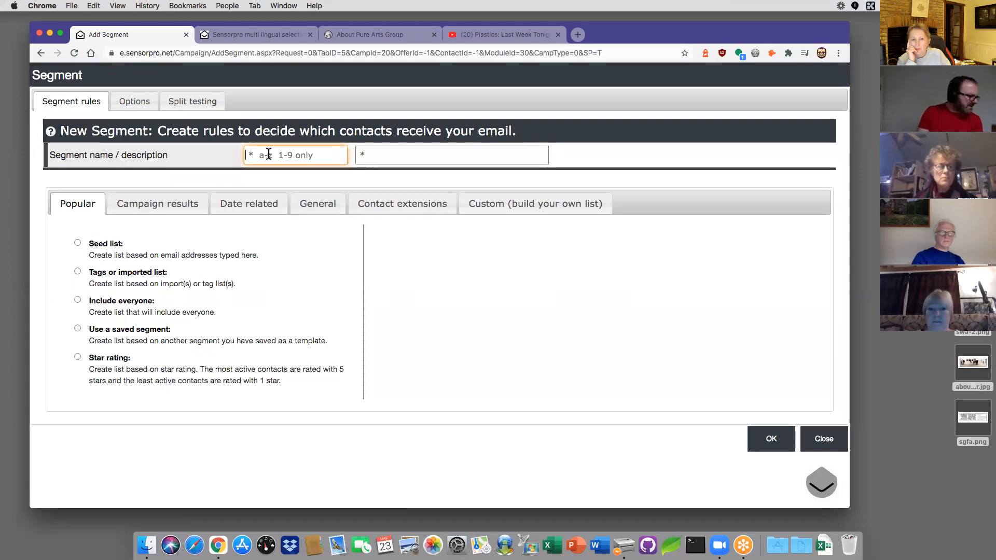
# Step: Name the segment March23 with description March23 and add one seed e-mail address
pyautogui.write('M')
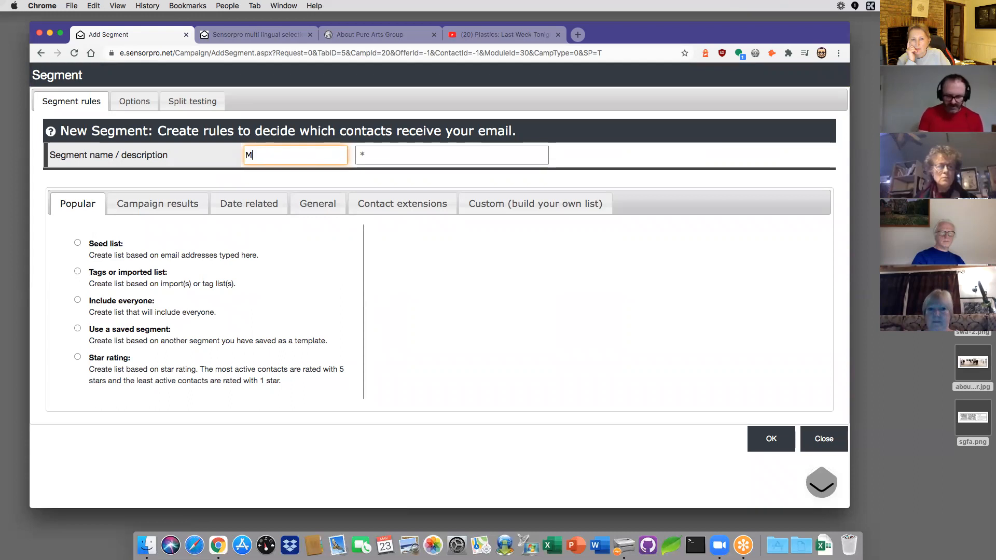
pyautogui.write('arch23')
pyautogui.press('Tab')
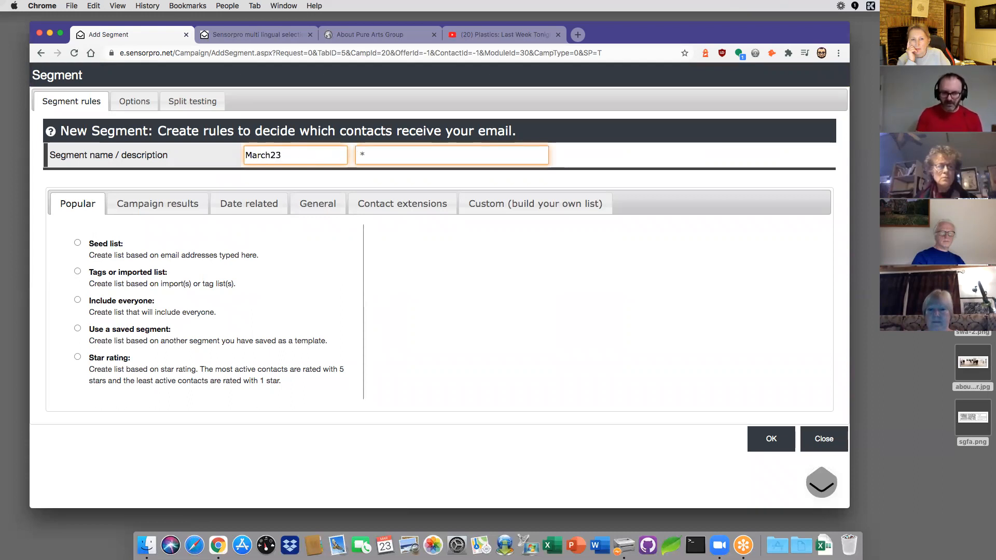
pyautogui.write('March23')
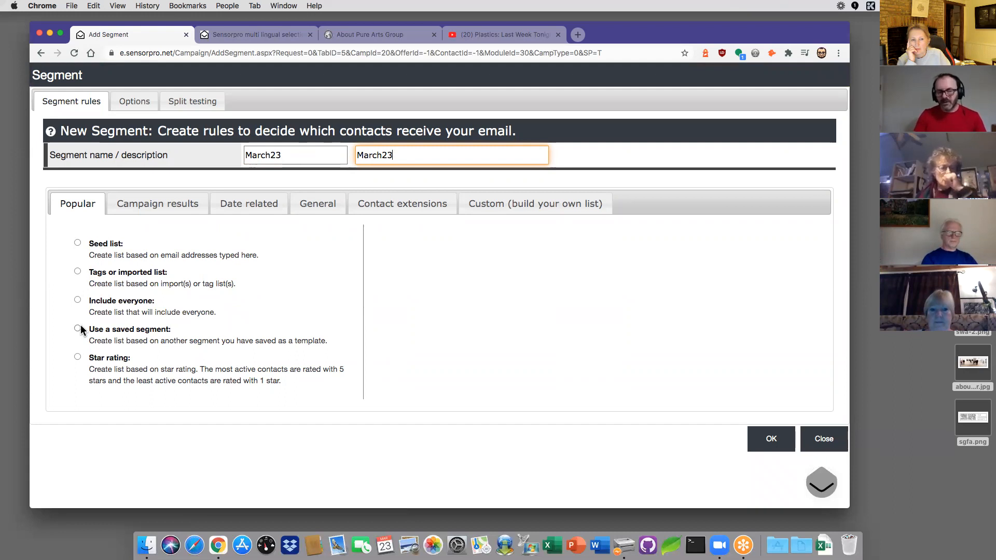
pyautogui.click(78, 244)
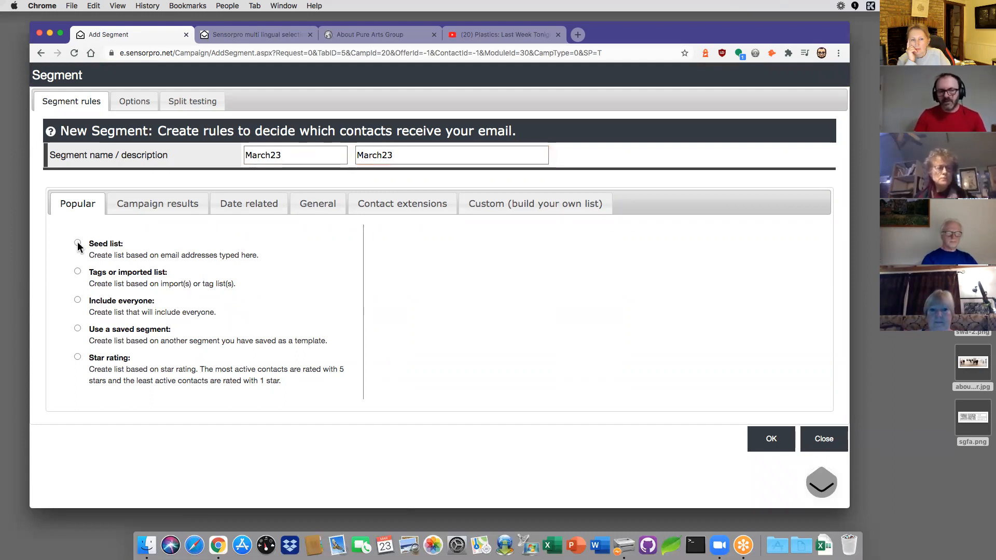
pyautogui.click(404, 281)
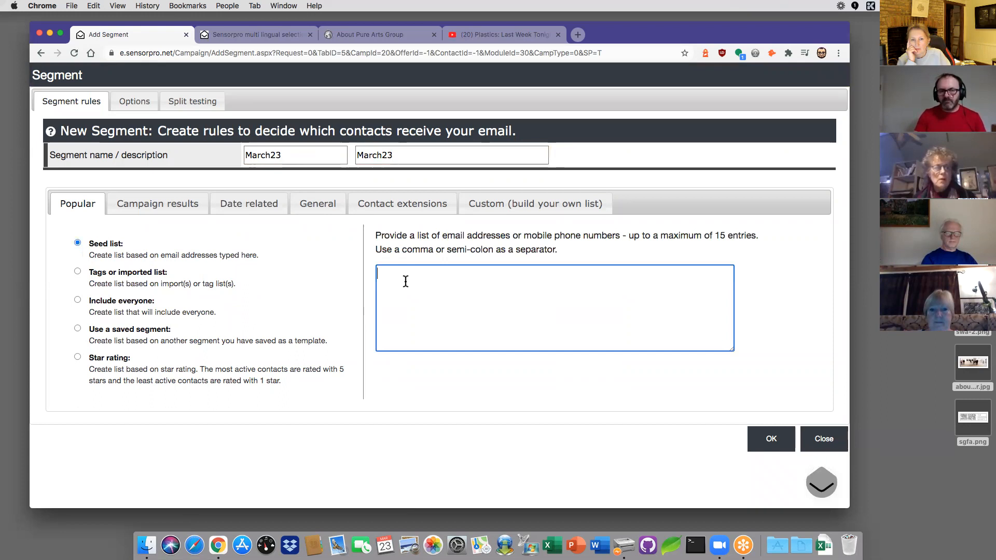
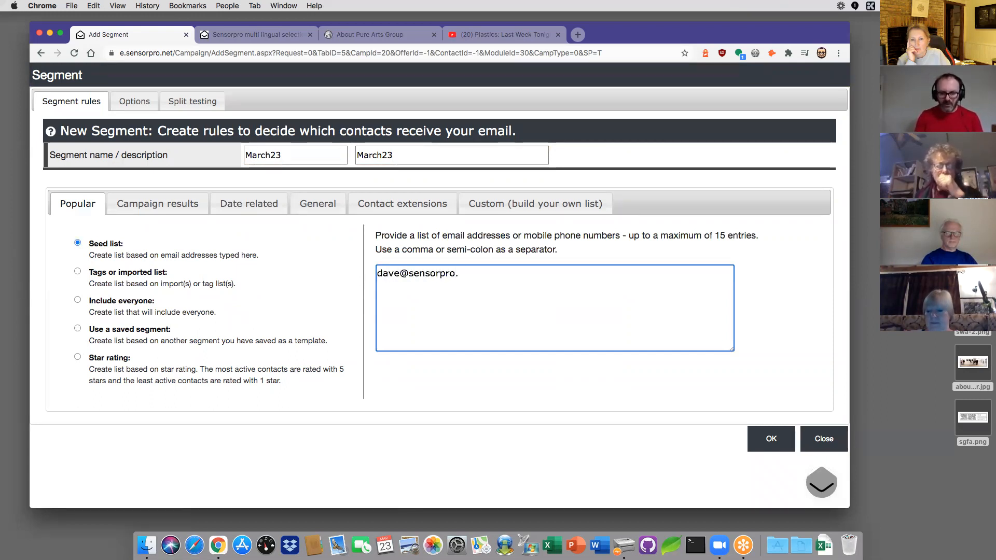
# Step: Switch to tags/imports, select then deselect the March3rd import, and set the segment to include everyone
pyautogui.click(78, 272)
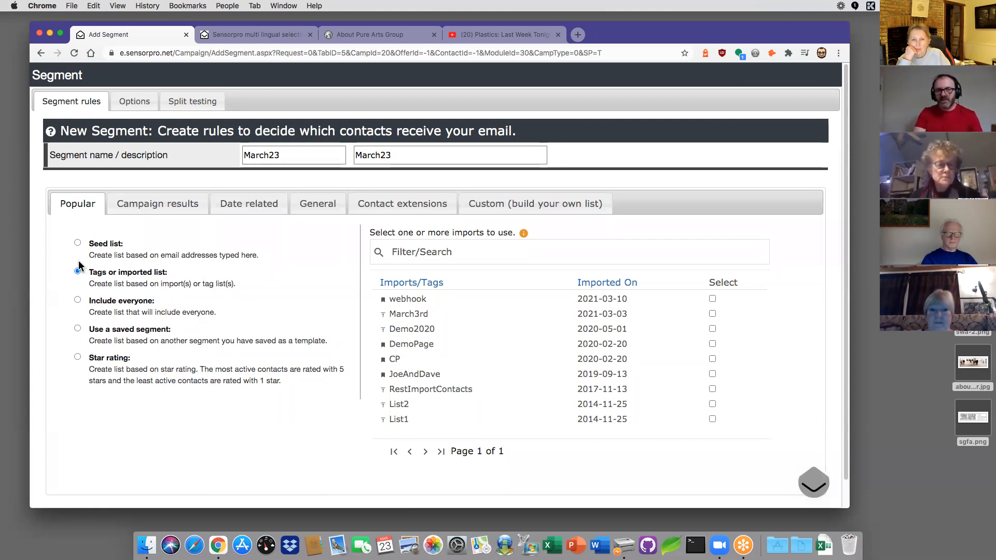
pyautogui.click(712, 314)
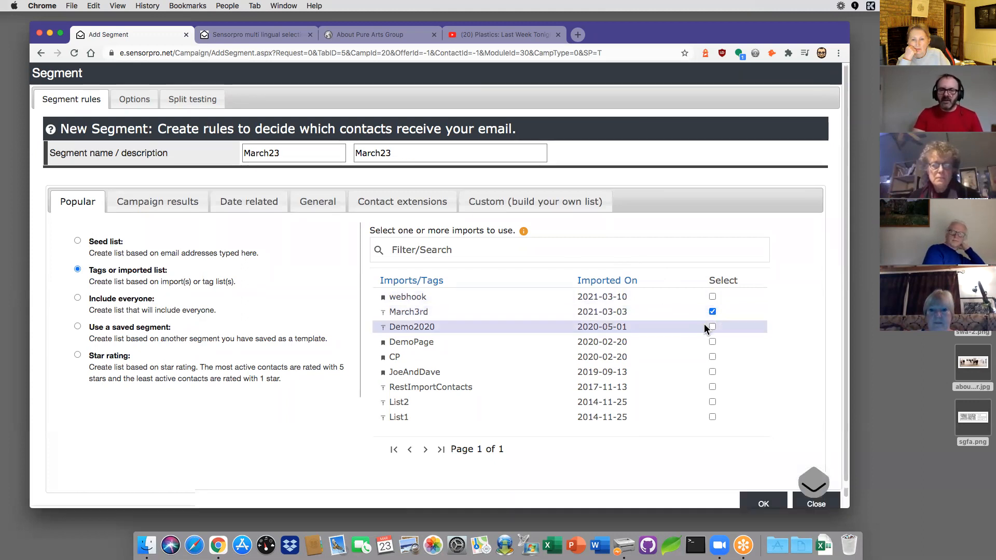
pyautogui.scroll(-1, 705, 324)
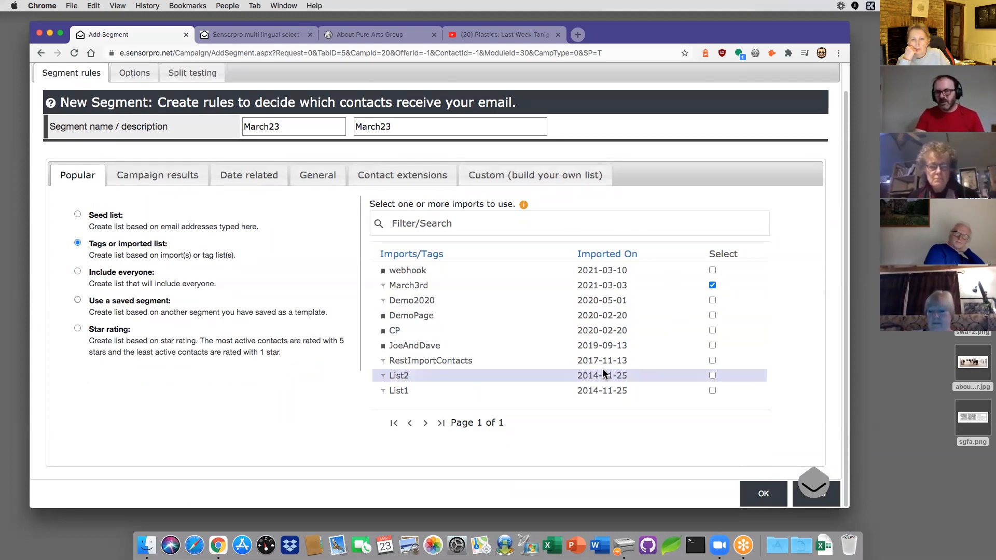
pyautogui.click(711, 285)
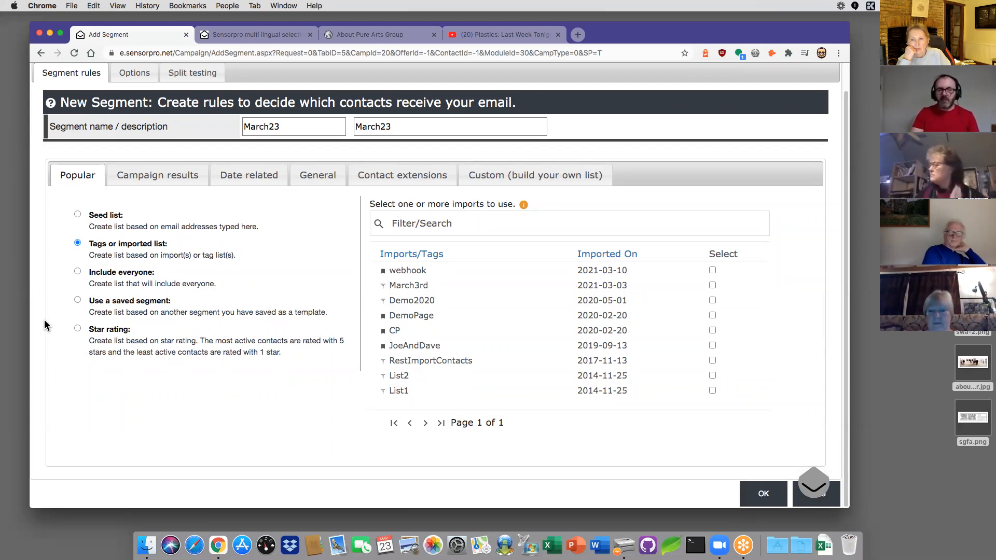
pyautogui.click(78, 273)
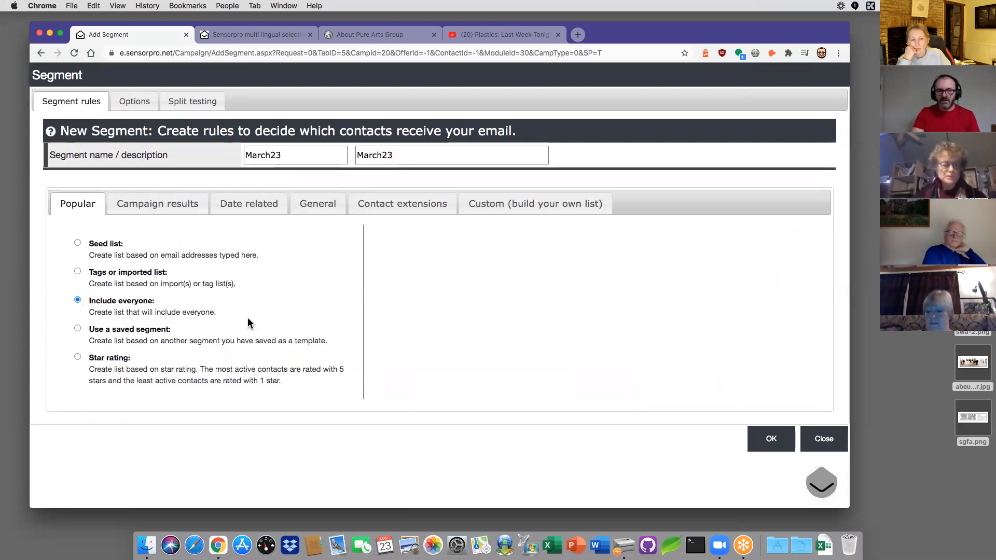
# Step: Save the March23 segment with Include everyone (112 contacts) and go to the Broadcast Email step
pyautogui.click(770, 438)
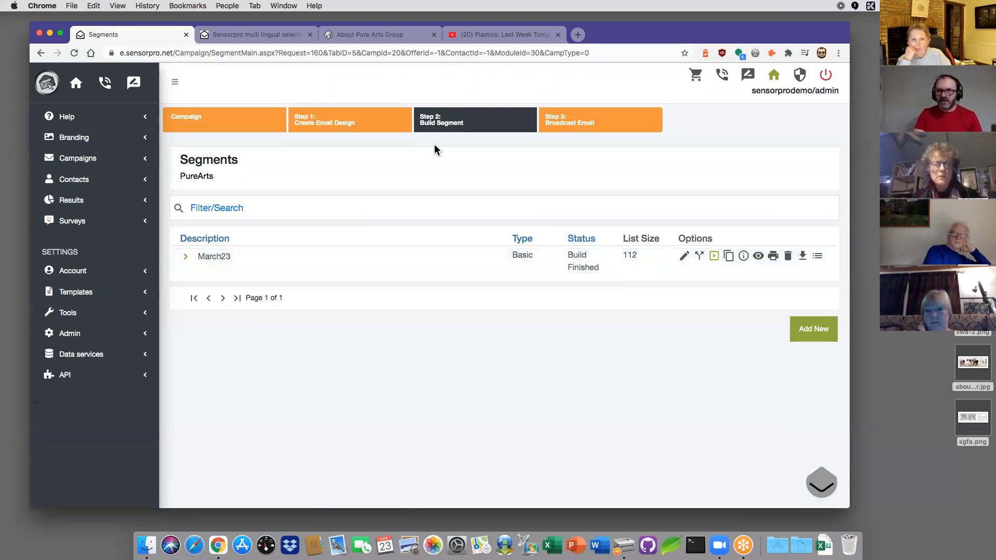
pyautogui.click(558, 126)
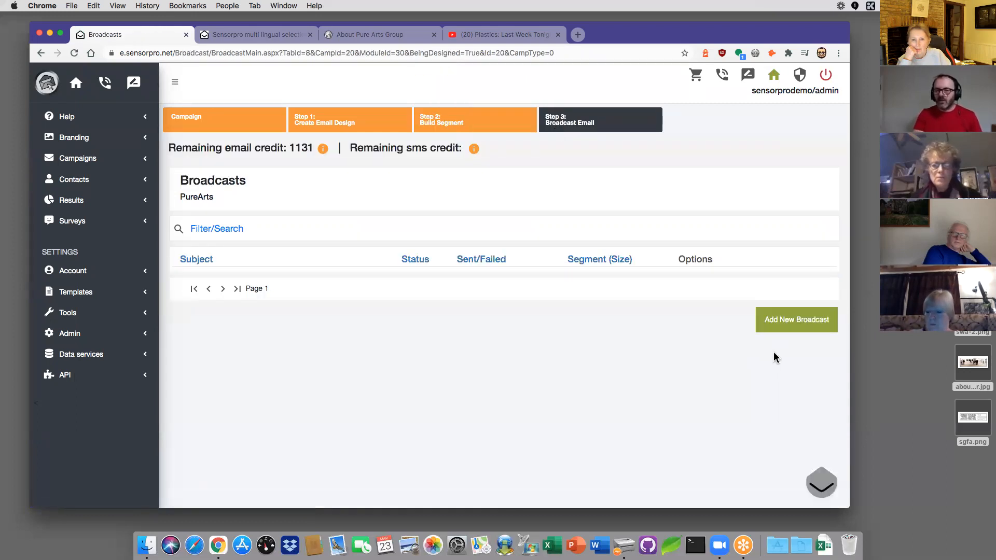
# Step: Add a new broadcast with the subject pre-filled as 'Pure Arts Group'
pyautogui.click(788, 324)
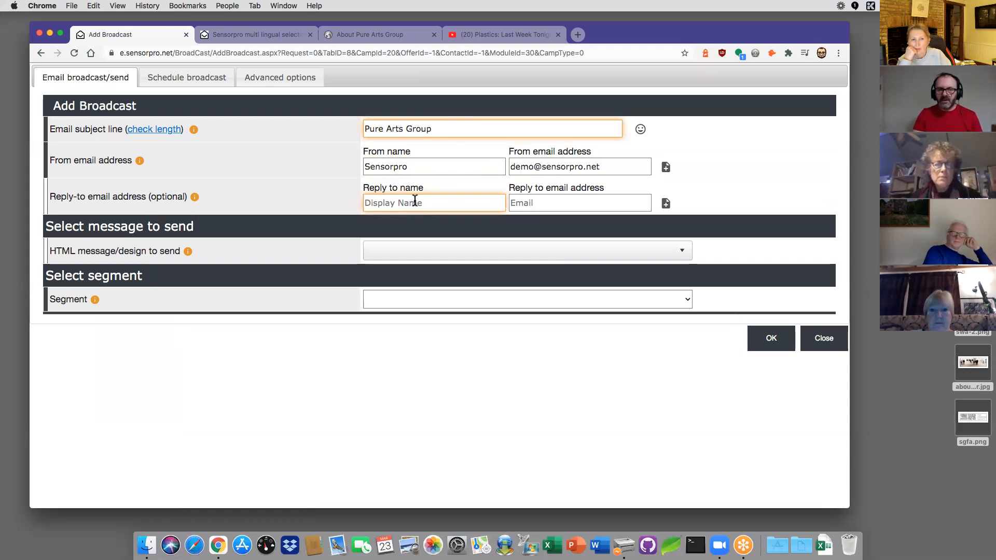
# Step: Save the Pure Arts Group broadcast with Lighttheme design and the March23 segment (112), then send it
pyautogui.click(467, 202)
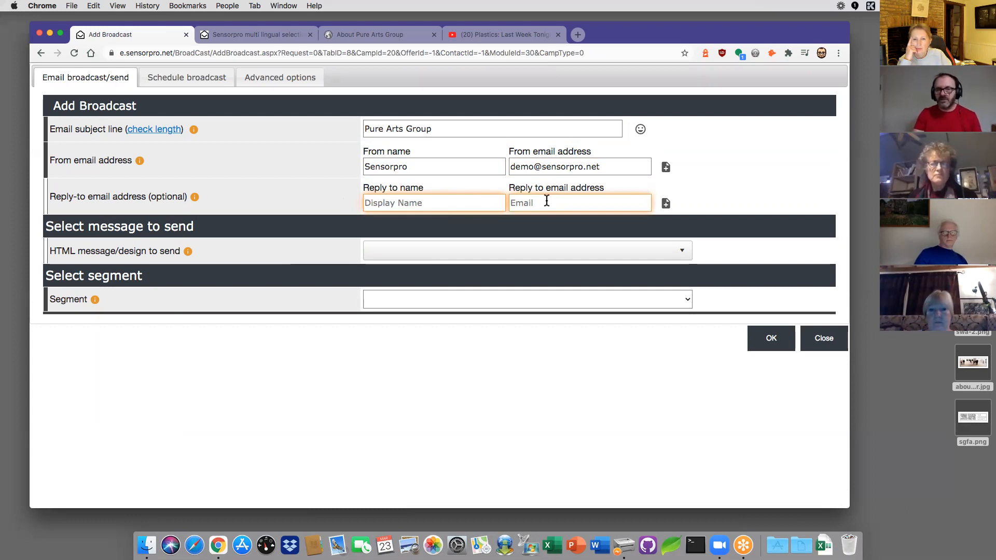
pyautogui.moveTo(603, 166); pyautogui.dragTo(512, 165)
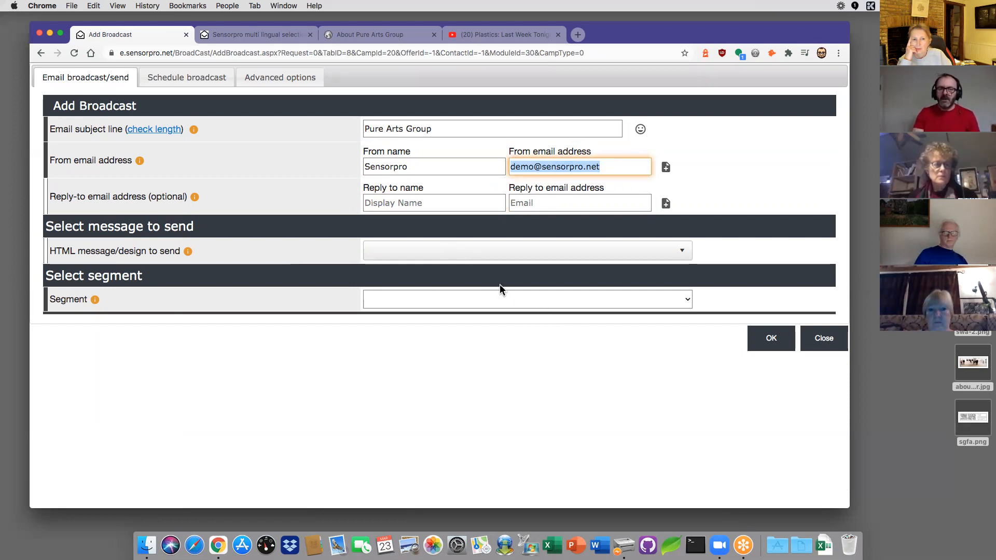
pyautogui.click(471, 247)
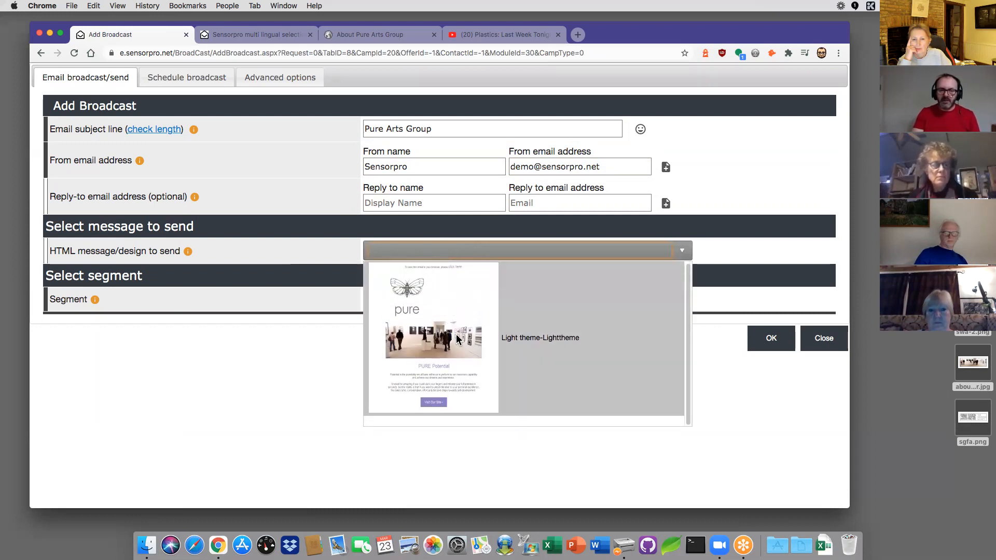
pyautogui.click(458, 339)
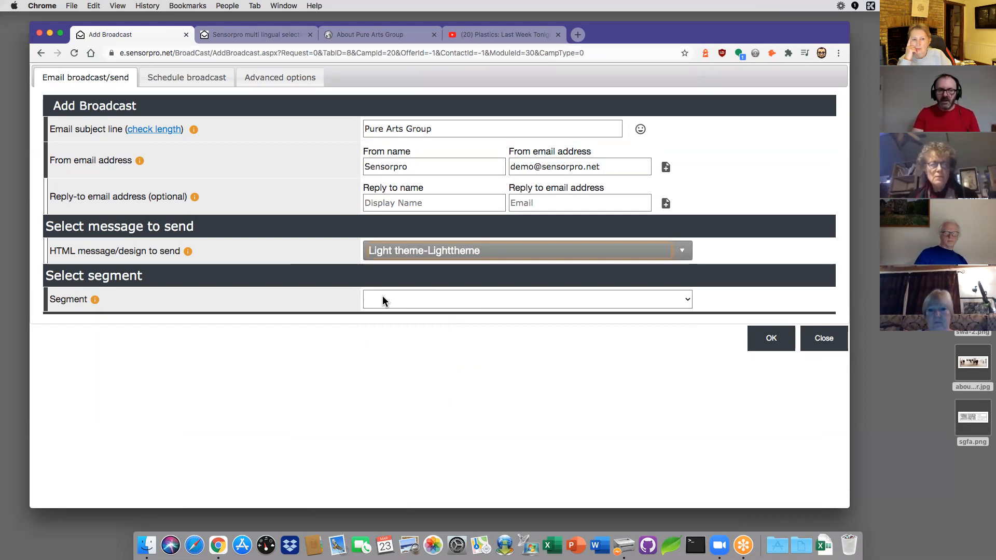
pyautogui.click(414, 300)
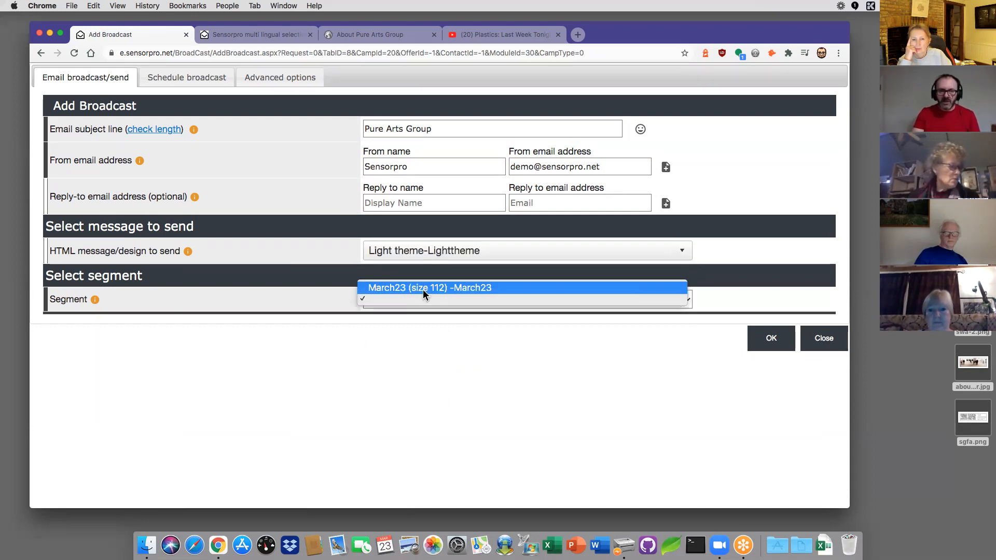
pyautogui.click(422, 288)
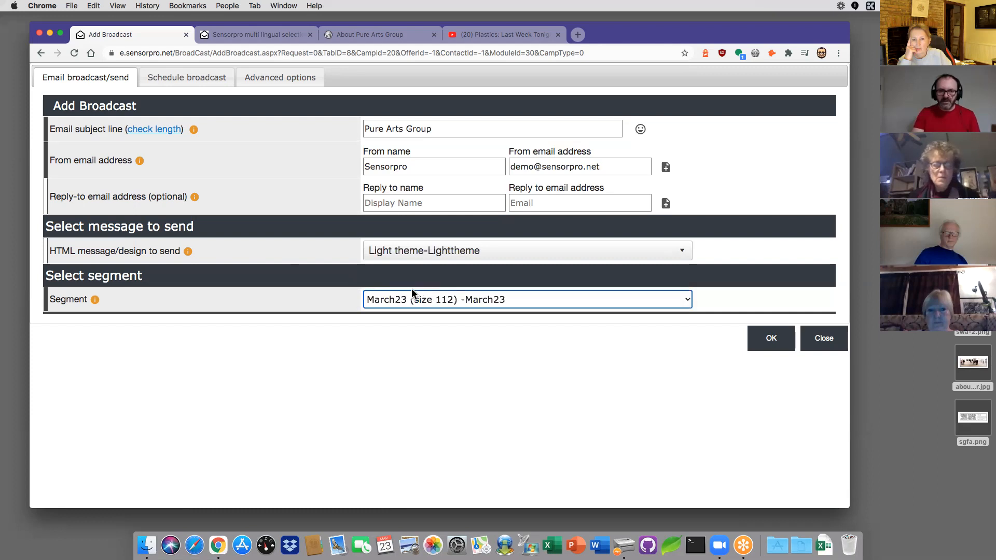
pyautogui.click(773, 339)
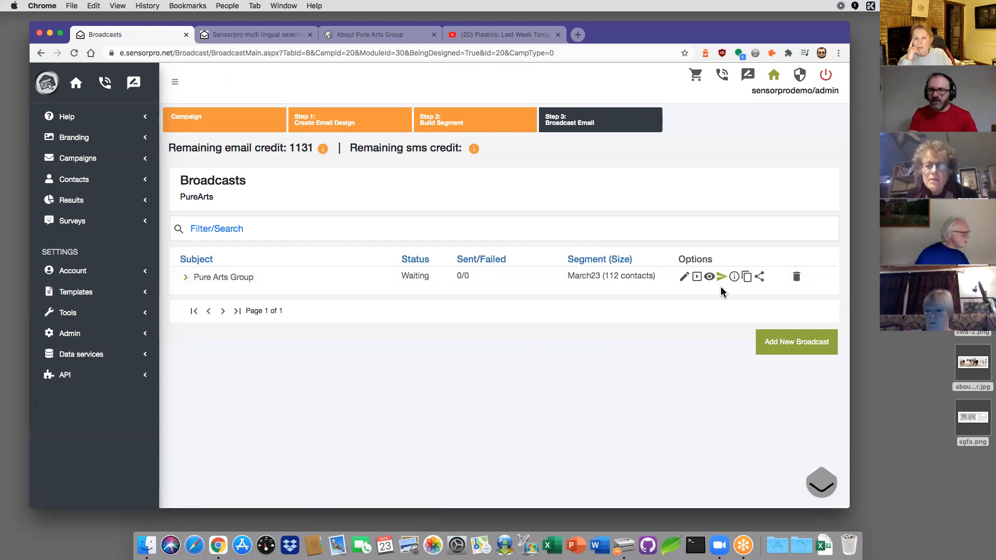
pyautogui.click(722, 278)
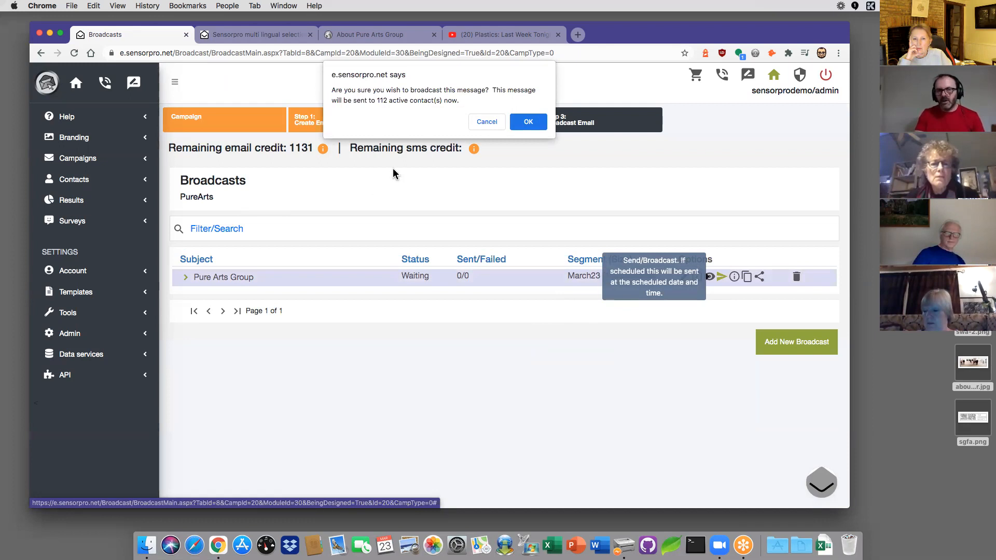
# Step: Cancel sending the Pure Arts Group broadcast immediately
pyautogui.click(487, 123)
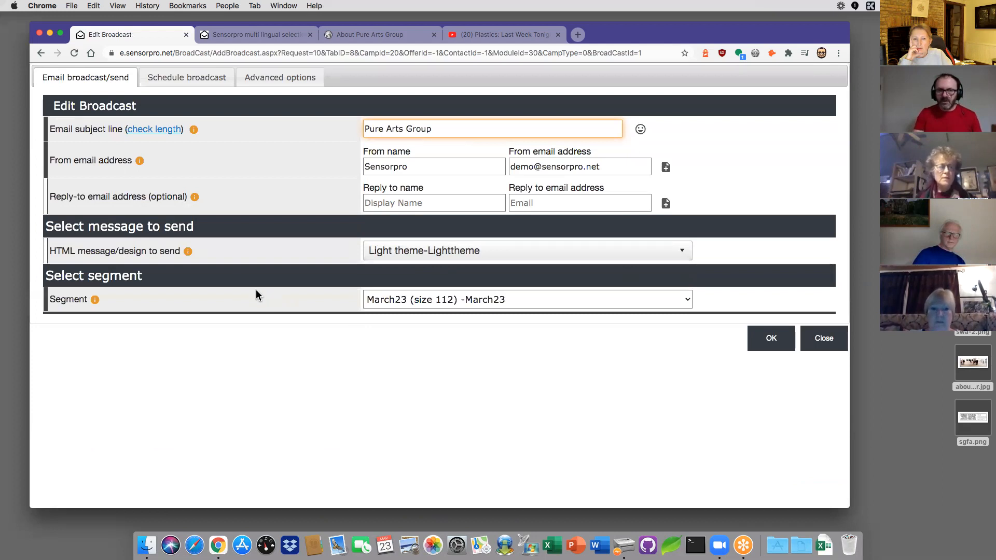
# Step: Schedule the broadcast for 26 March 2021 at 11:00, save, and send it
pyautogui.click(184, 80)
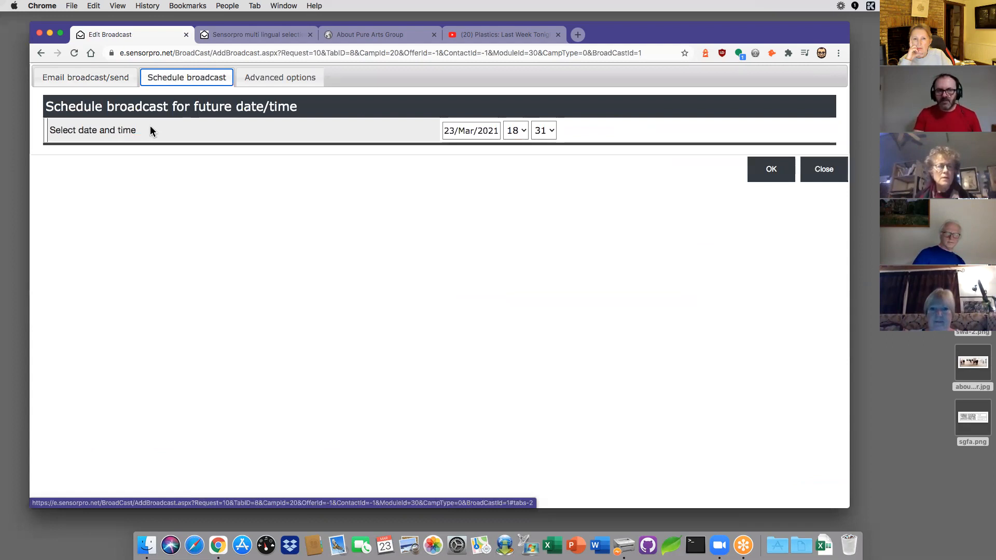
pyautogui.click(483, 130)
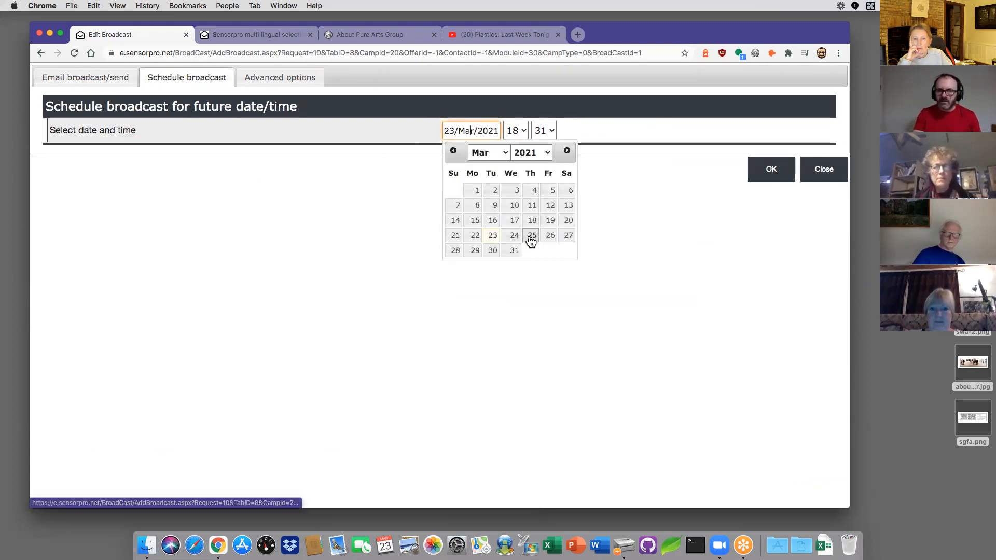
pyautogui.click(551, 236)
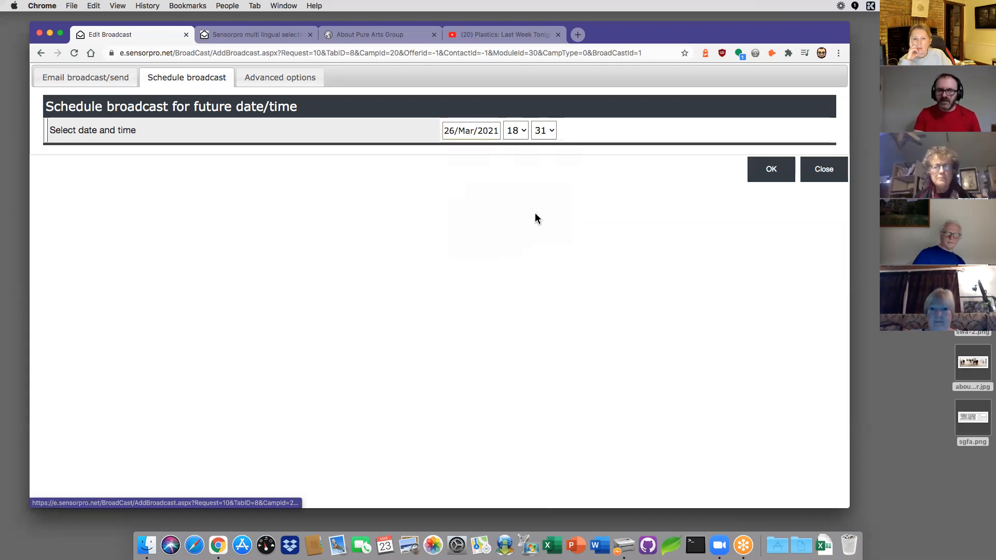
pyautogui.click(525, 131)
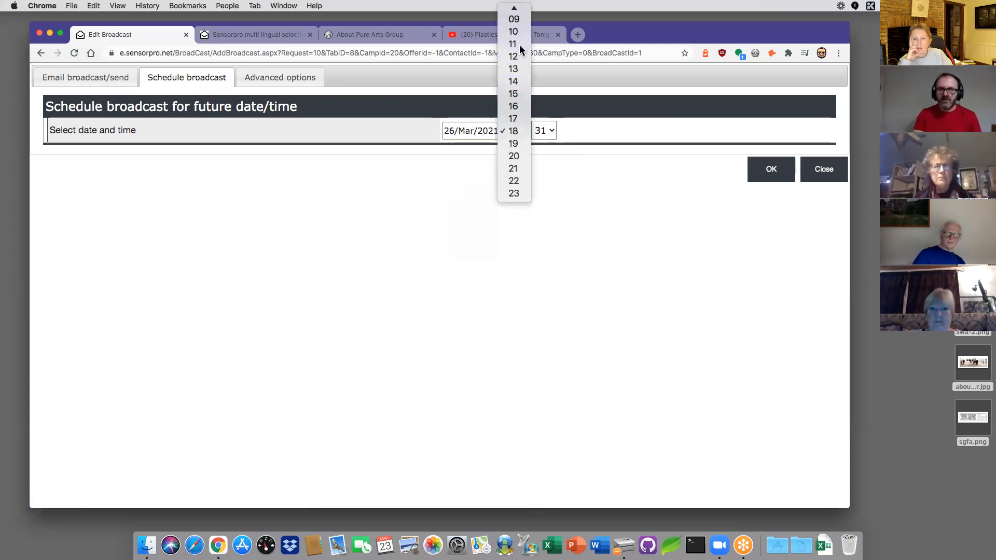
pyautogui.click(514, 44)
pyautogui.click(542, 130)
pyautogui.scroll(8, 542, 82)
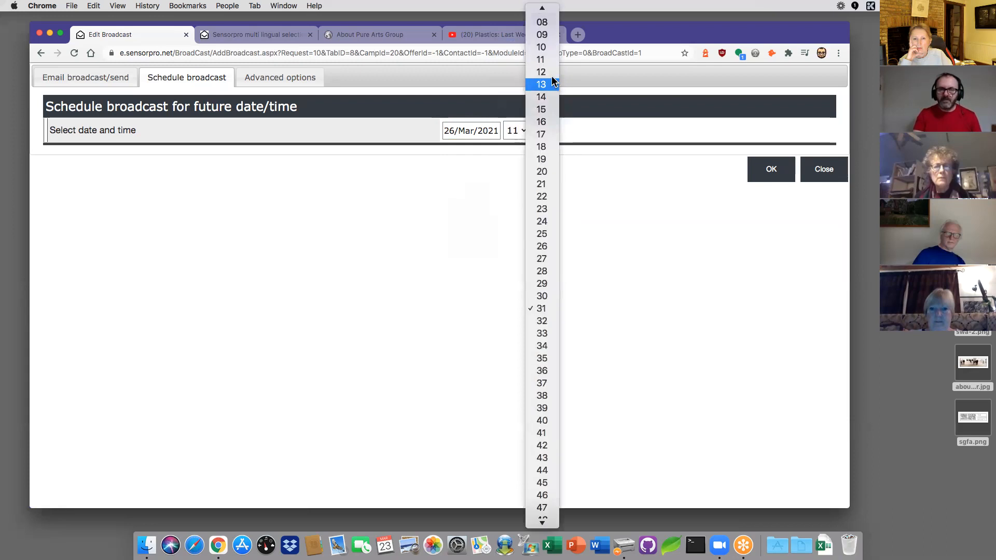
pyautogui.click(542, 11)
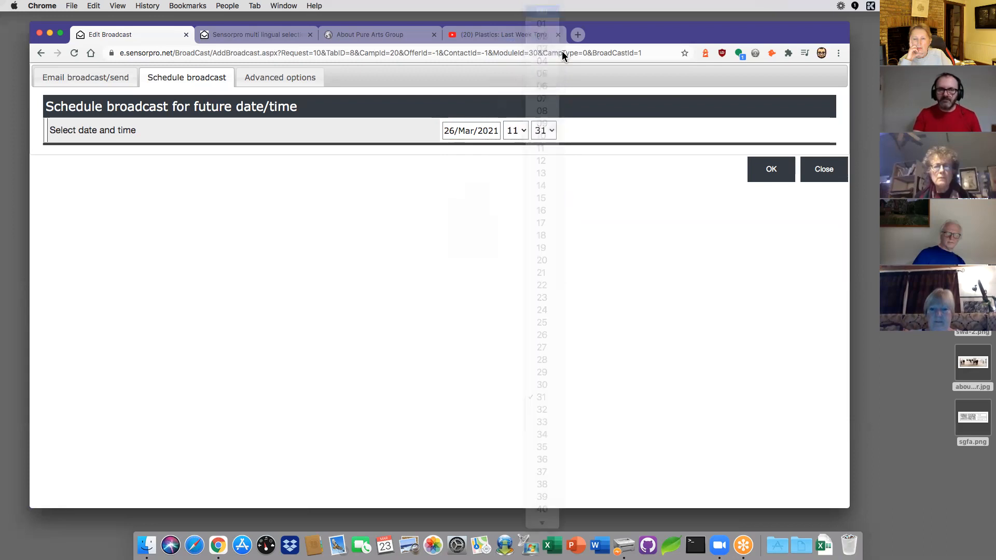
pyautogui.click(771, 176)
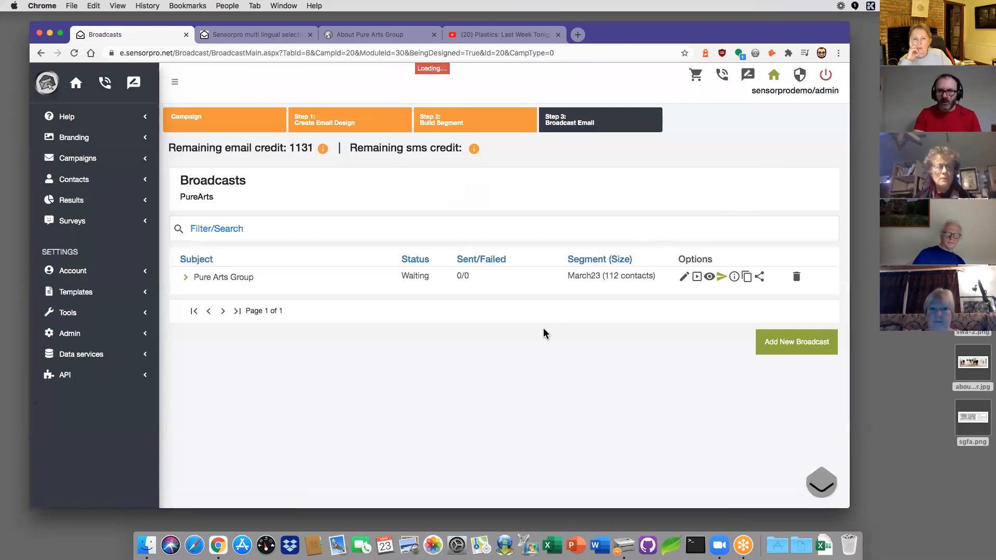
pyautogui.click(721, 278)
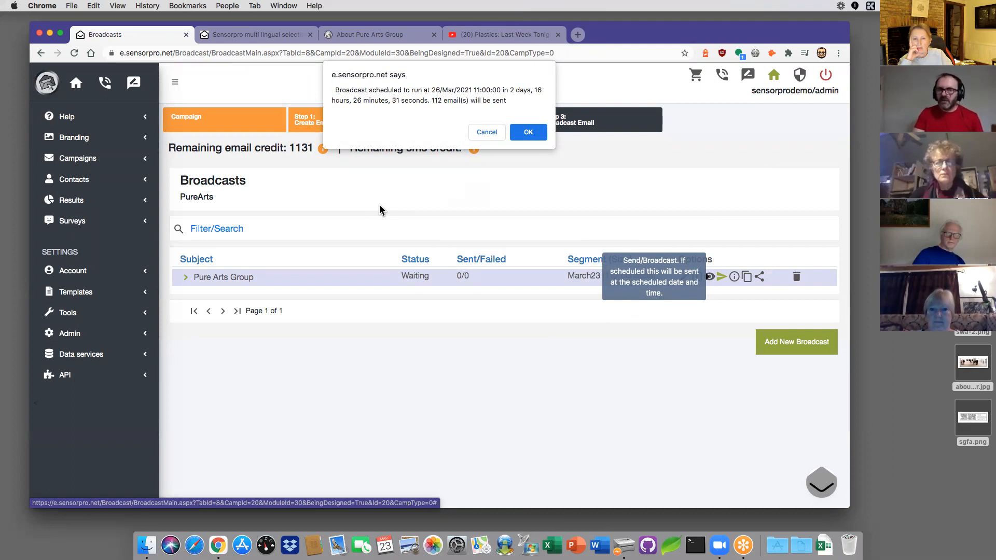
# Step: Confirm scheduling the 112-email broadcast for 26/Mar/2021 11:00:00
pyautogui.click(529, 134)
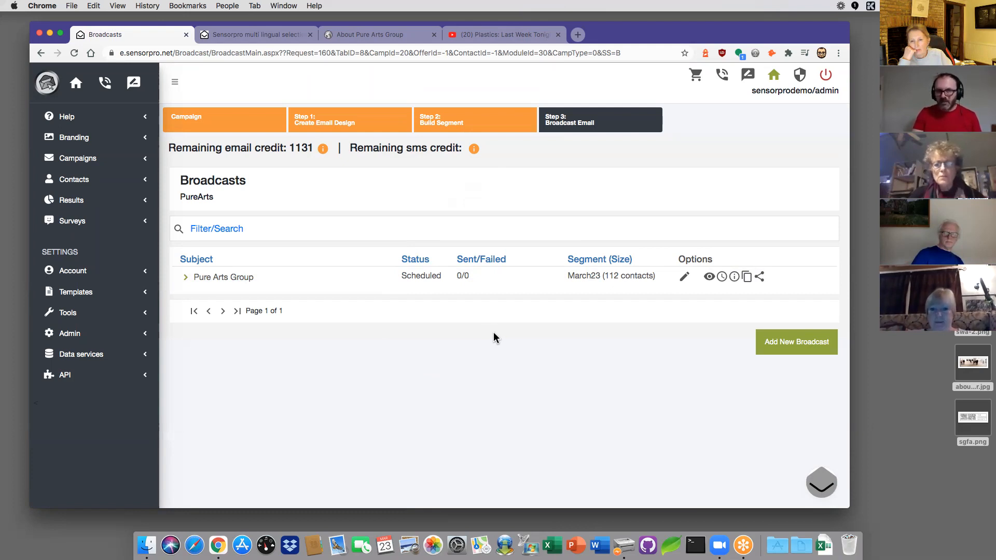
# Step: Re-schedule the Pure Arts Group broadcast back to Waiting and return to the Home dashboard
pyautogui.click(721, 279)
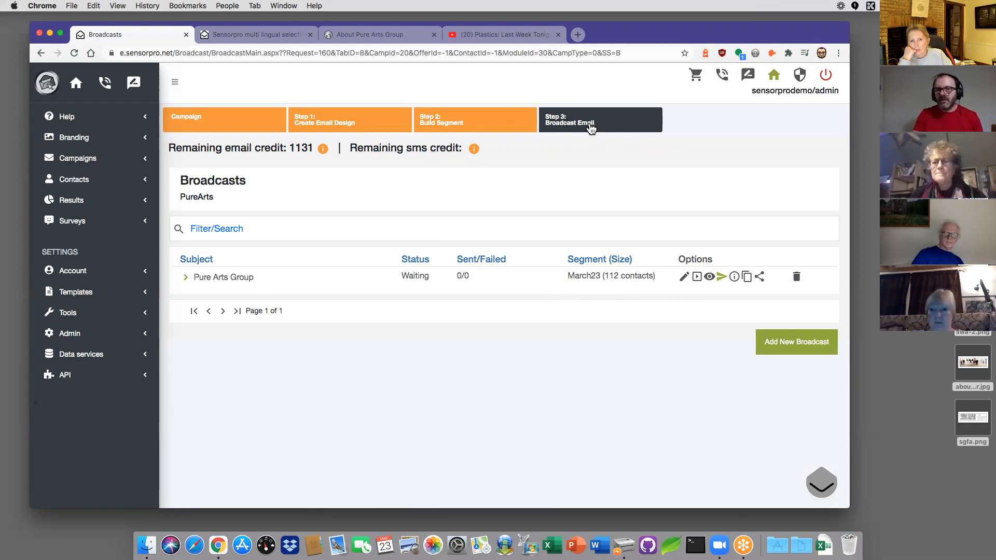
pyautogui.click(773, 78)
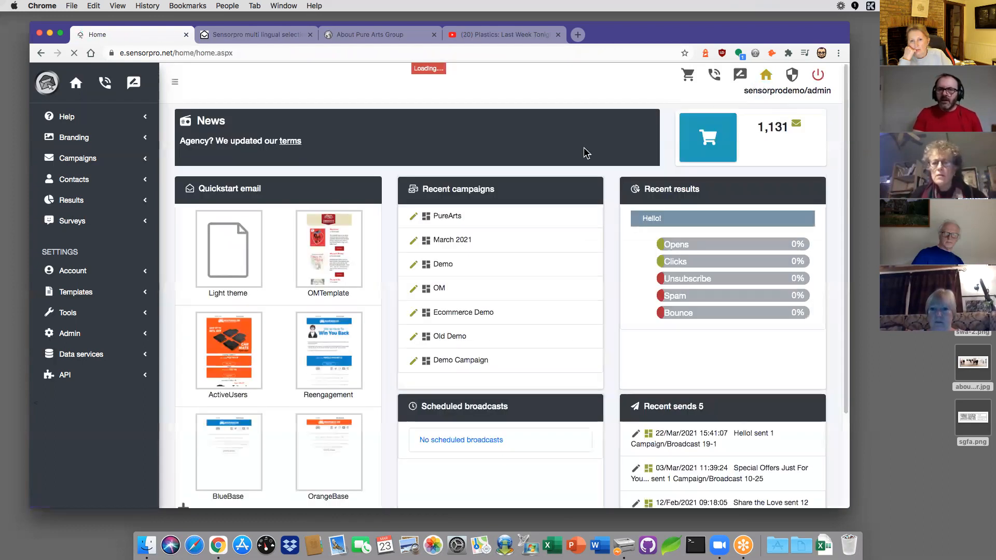
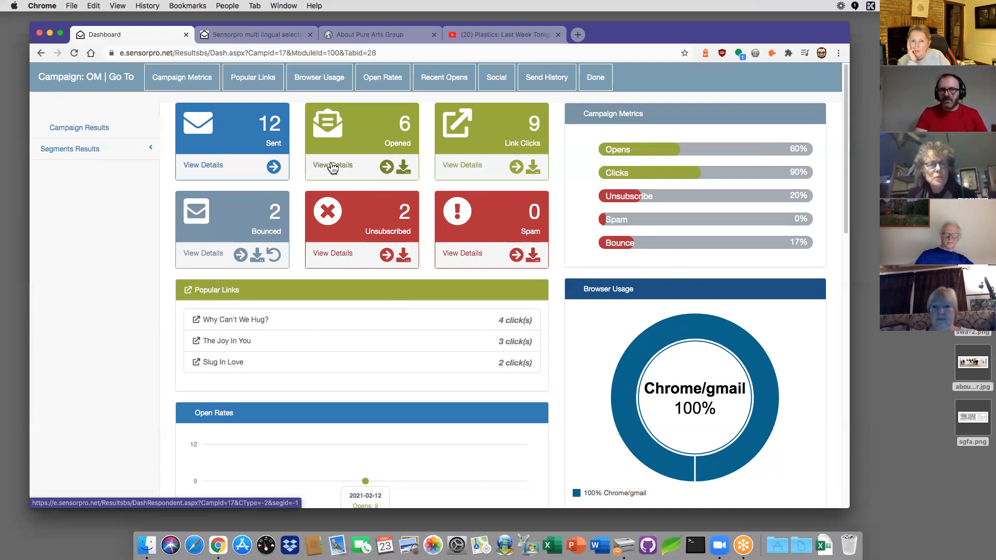
# Step: Review the contacts who opened the campaign and who clicked the Why Can't We Hug? link
pyautogui.click(333, 166)
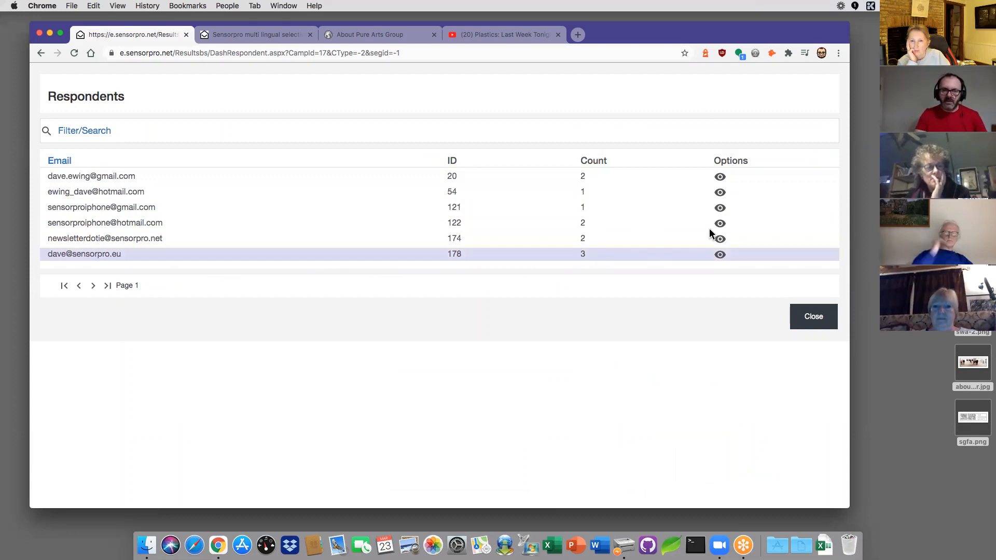
pyautogui.click(811, 317)
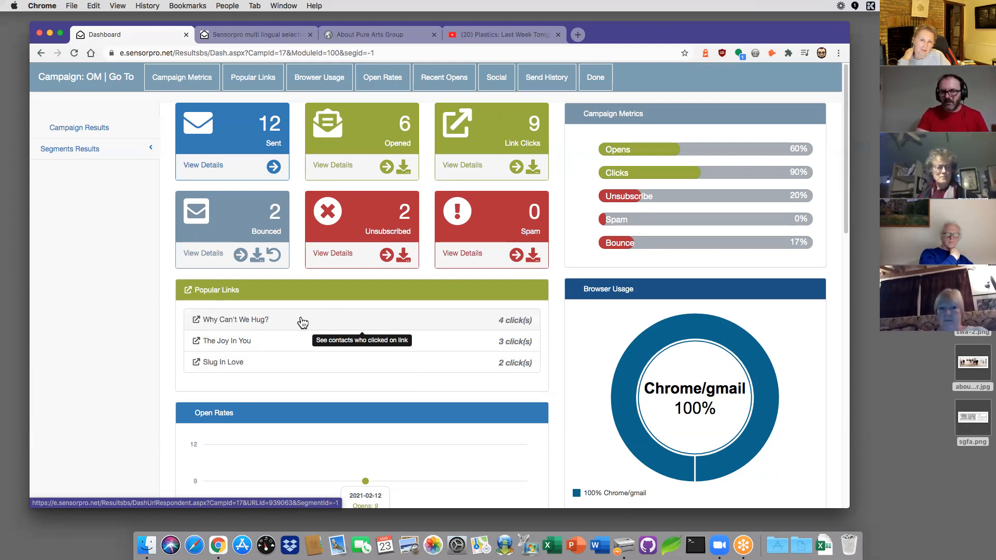
pyautogui.click(308, 322)
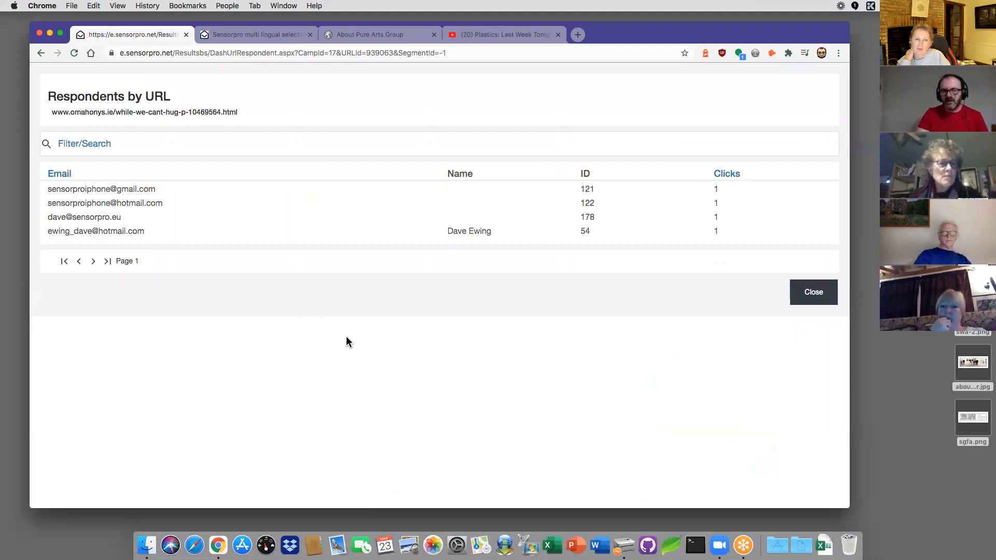
pyautogui.moveTo(248, 113); pyautogui.dragTo(53, 110)
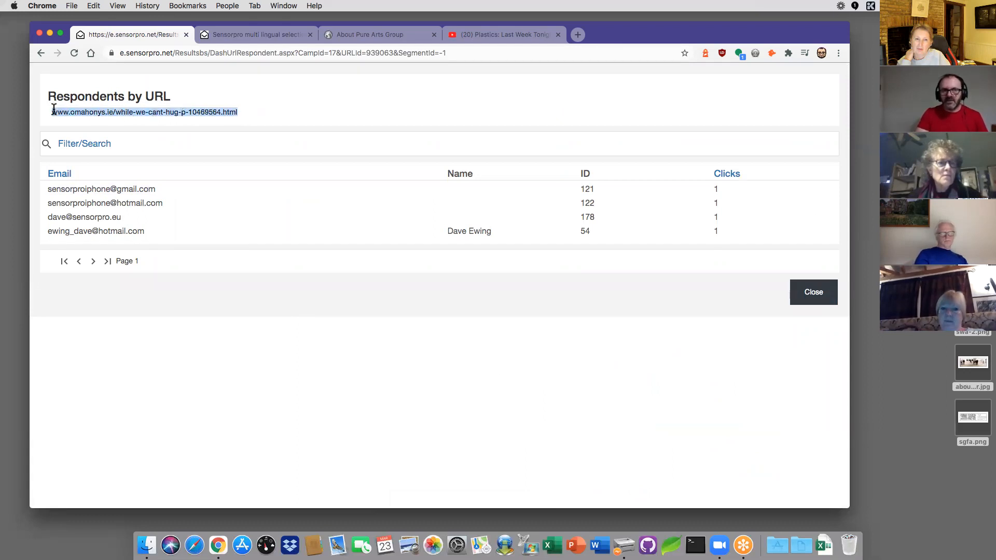
pyautogui.click(194, 123)
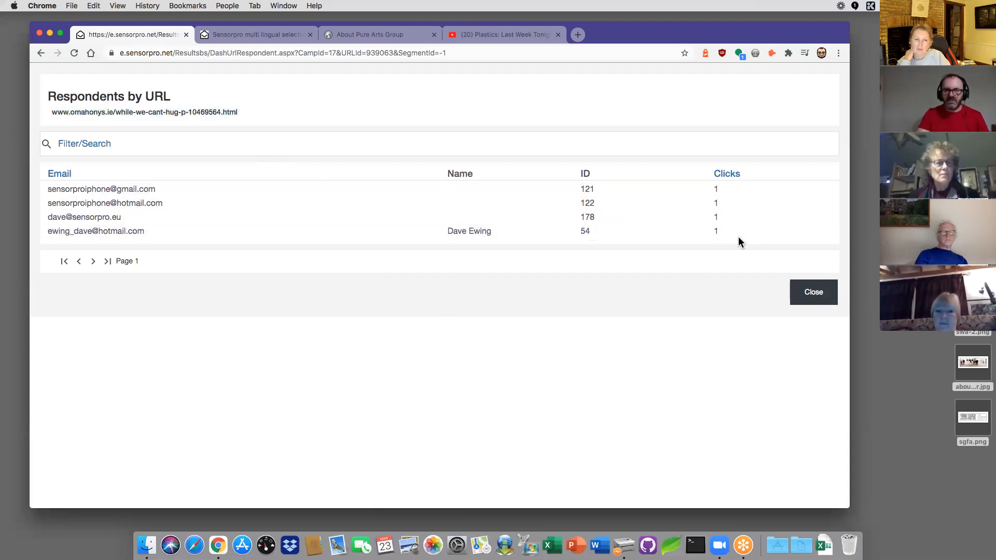
pyautogui.click(808, 298)
# Step: Scroll through the campaign dashboard to review the rest of its statistics
pyautogui.scroll(-2, 342, 310)
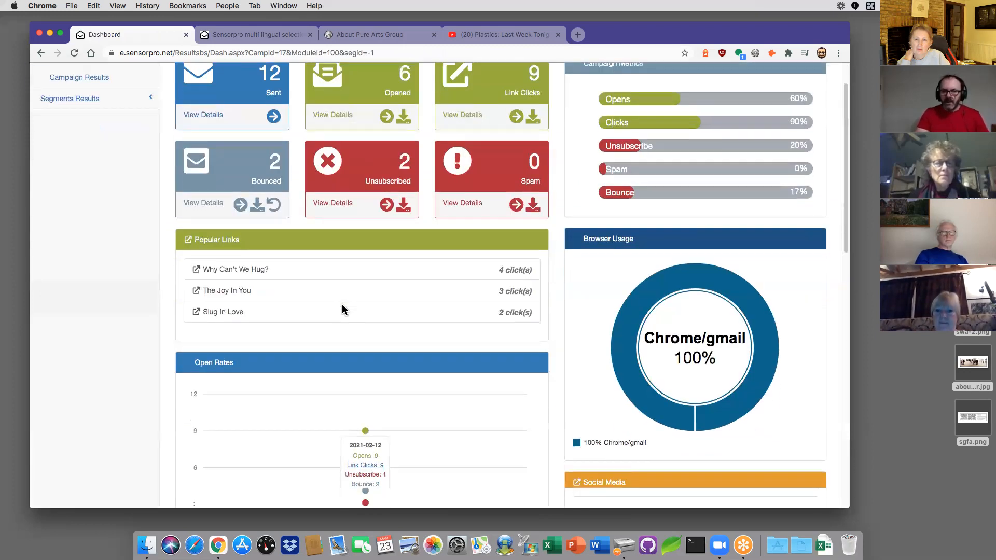
pyautogui.scroll(-3, 342, 310)
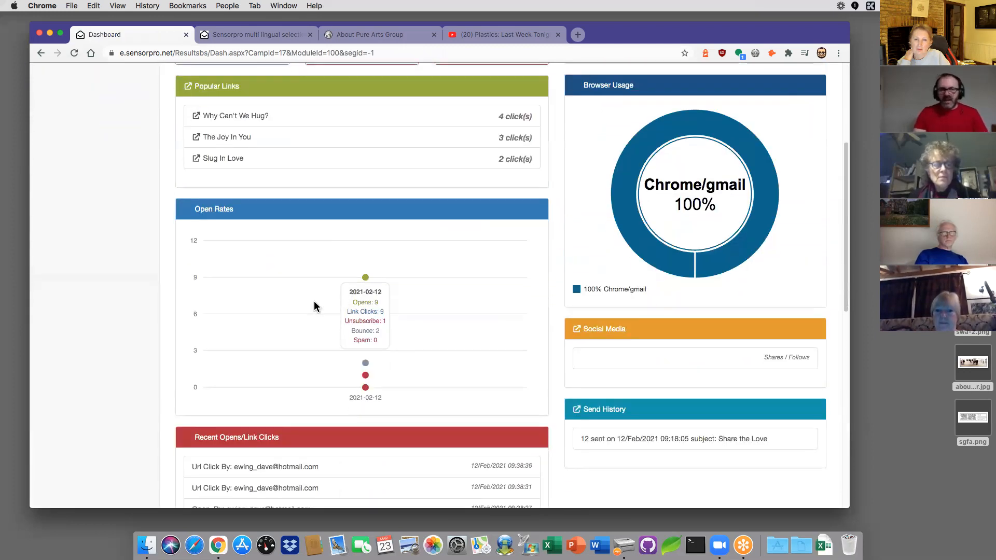
pyautogui.scroll(-1, 315, 306)
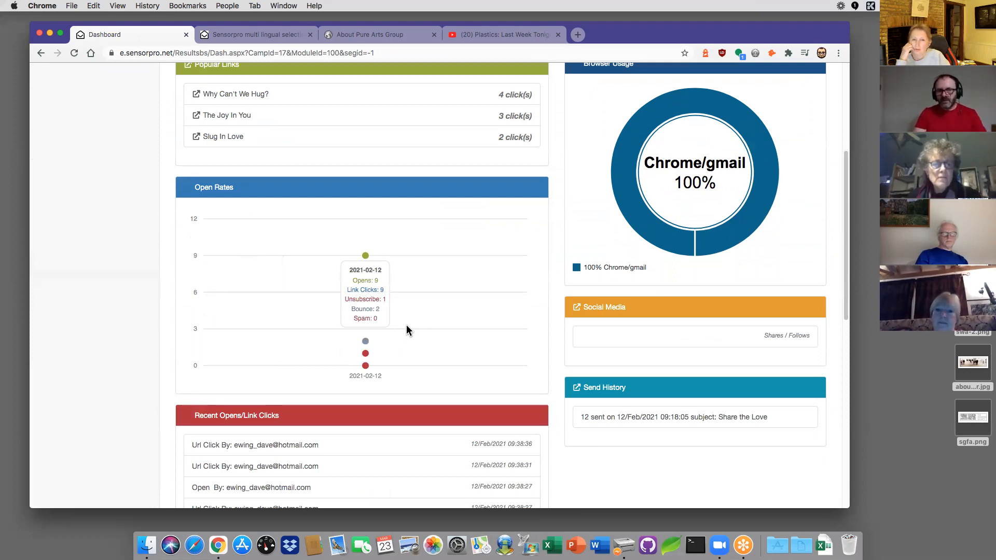
pyautogui.scroll(-1, 229, 284)
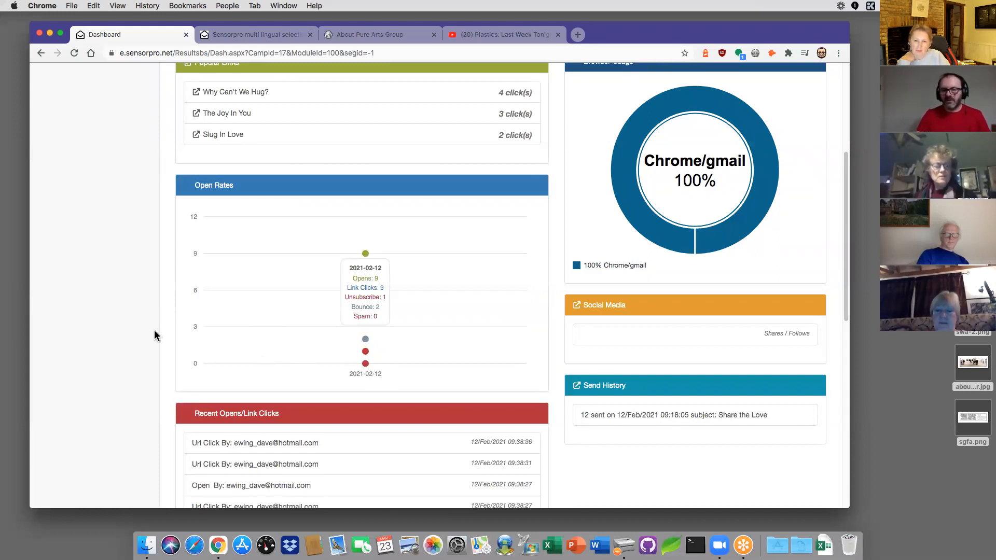
pyautogui.scroll(-5, 161, 338)
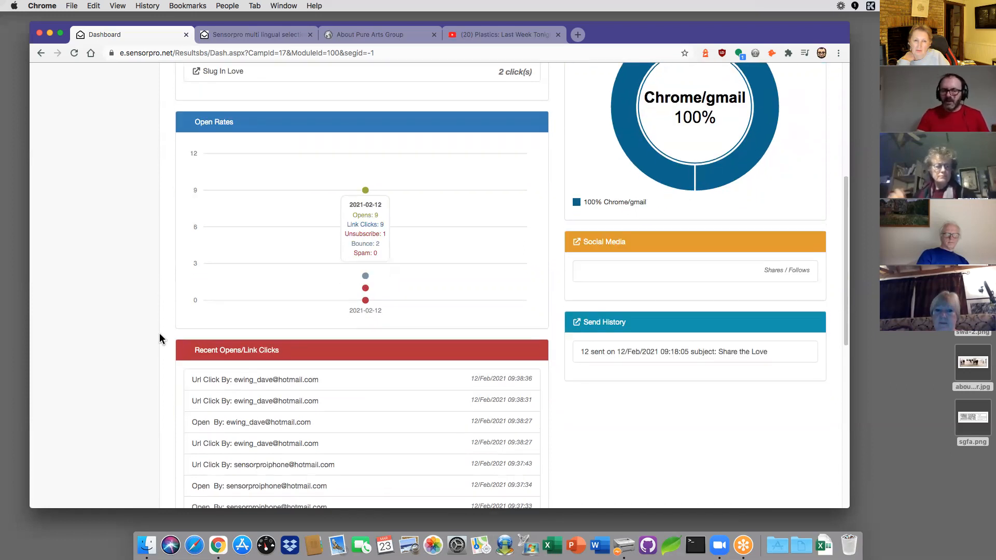
pyautogui.scroll(-2, 161, 339)
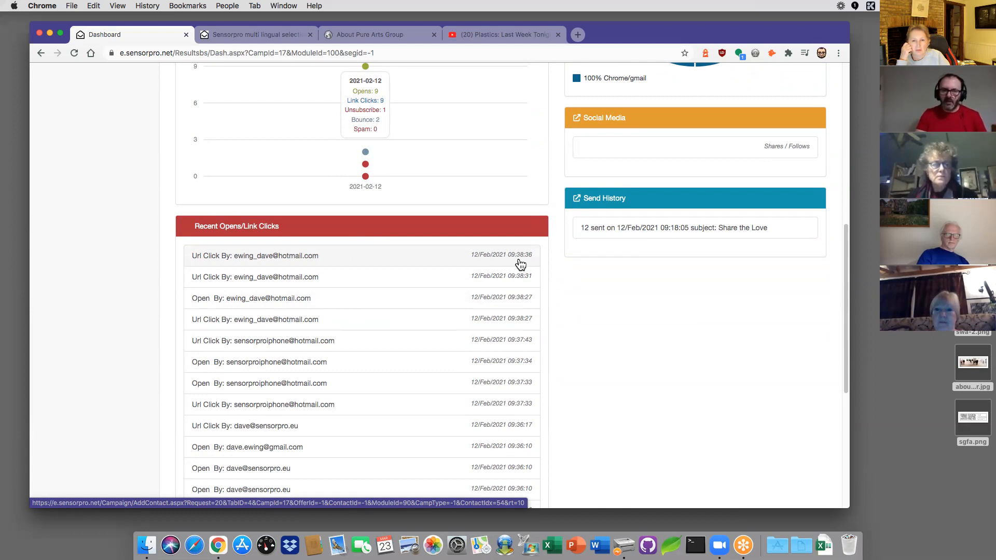
pyautogui.scroll(2, 584, 317)
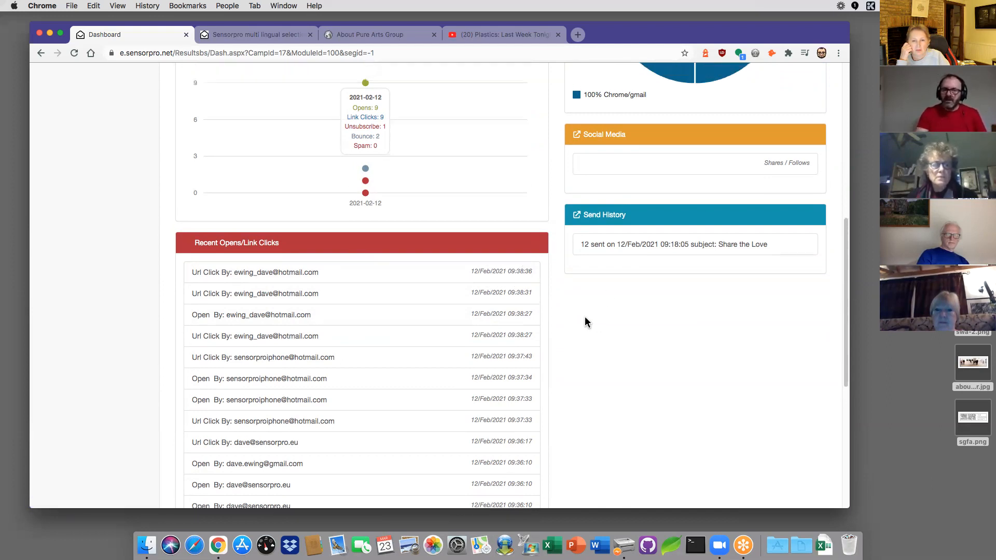
pyautogui.scroll(15, 584, 324)
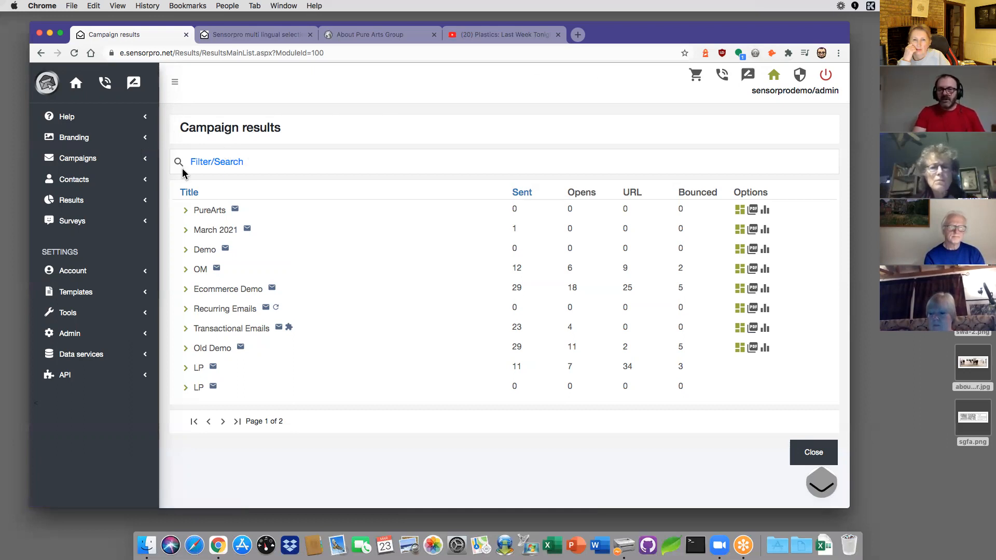
# Step: Open Imports under Contacts to launch the Import a list wizard
pyautogui.click(99, 182)
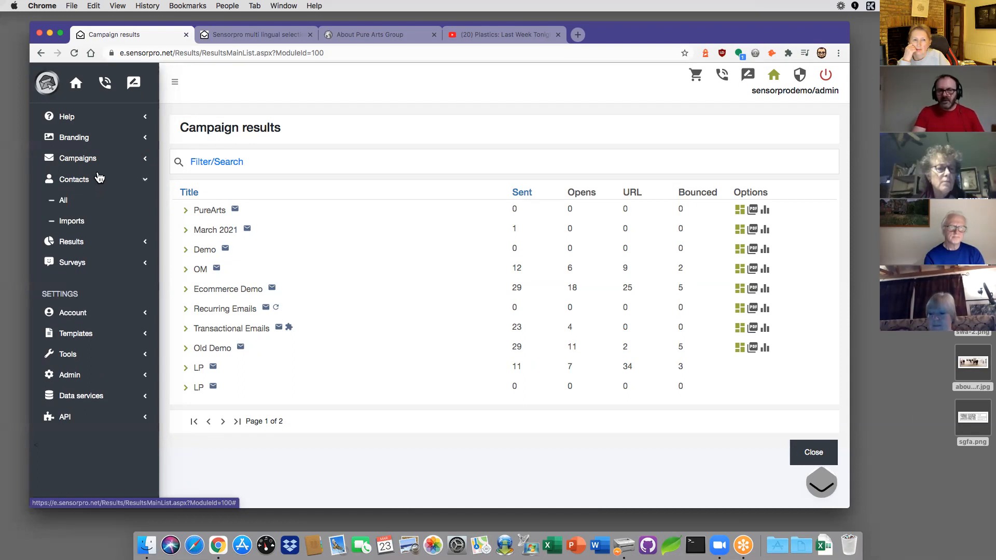
pyautogui.click(82, 223)
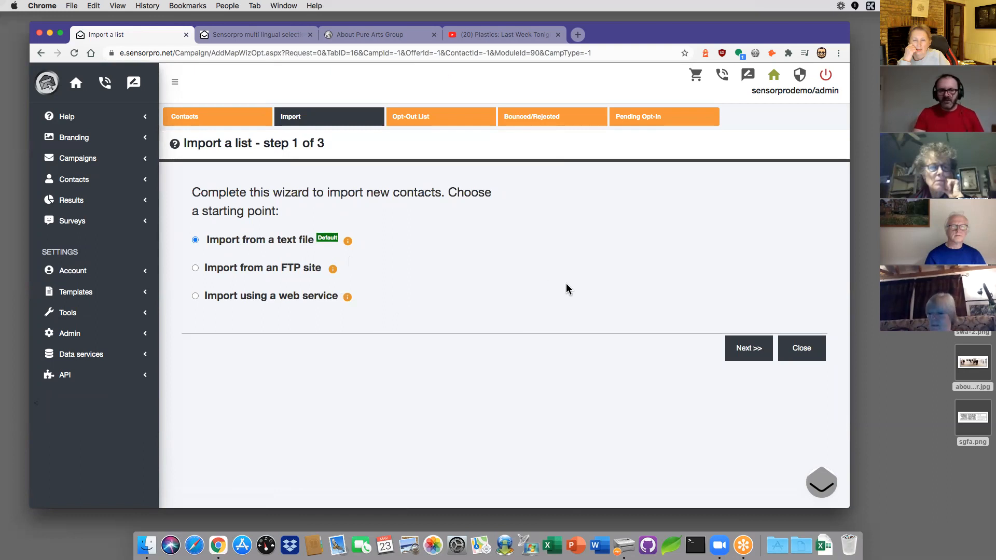
# Step: Name the import list March23, attach mycontacts.csv, and proceed to the column mapping step
pyautogui.click(748, 353)
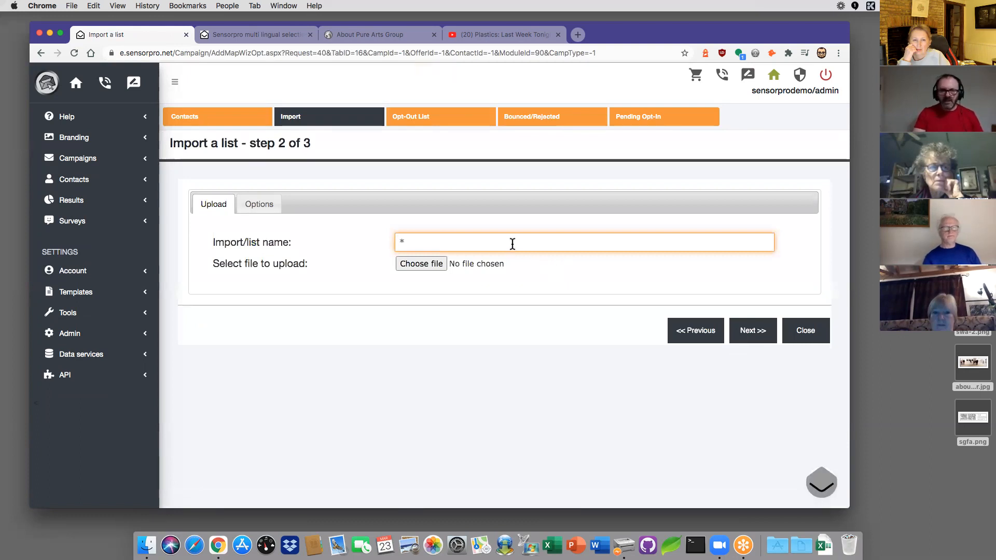
pyautogui.write('March23')
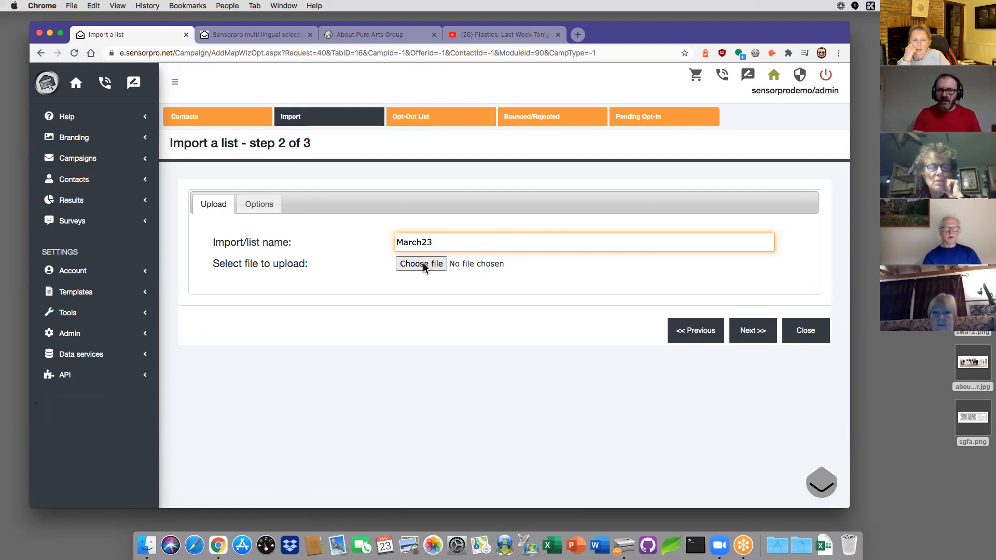
pyautogui.click(423, 264)
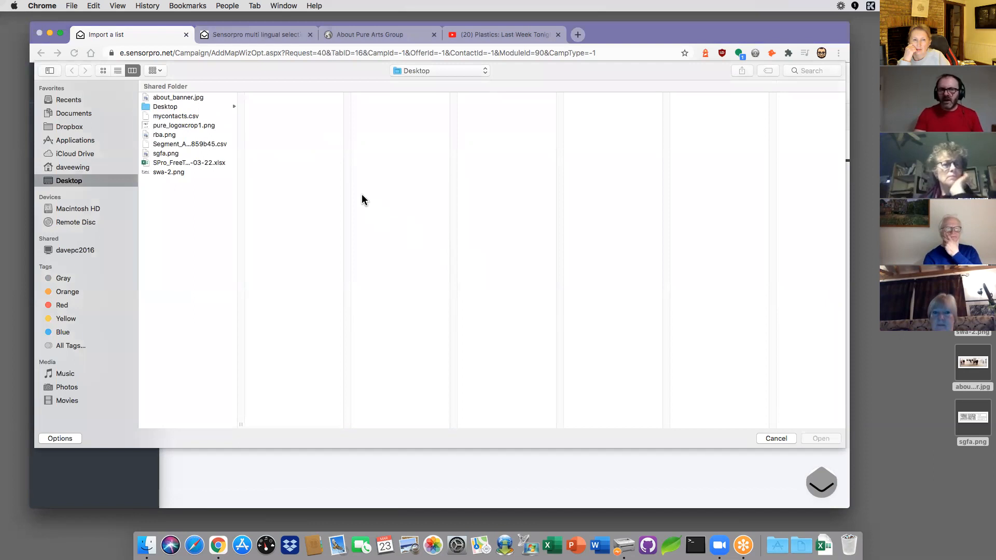
pyautogui.click(189, 118)
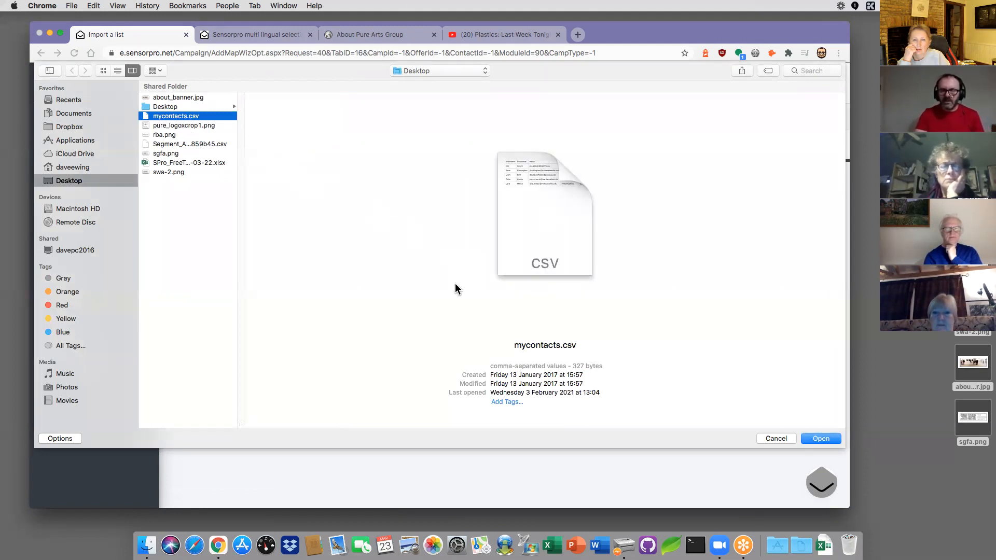
pyautogui.click(826, 438)
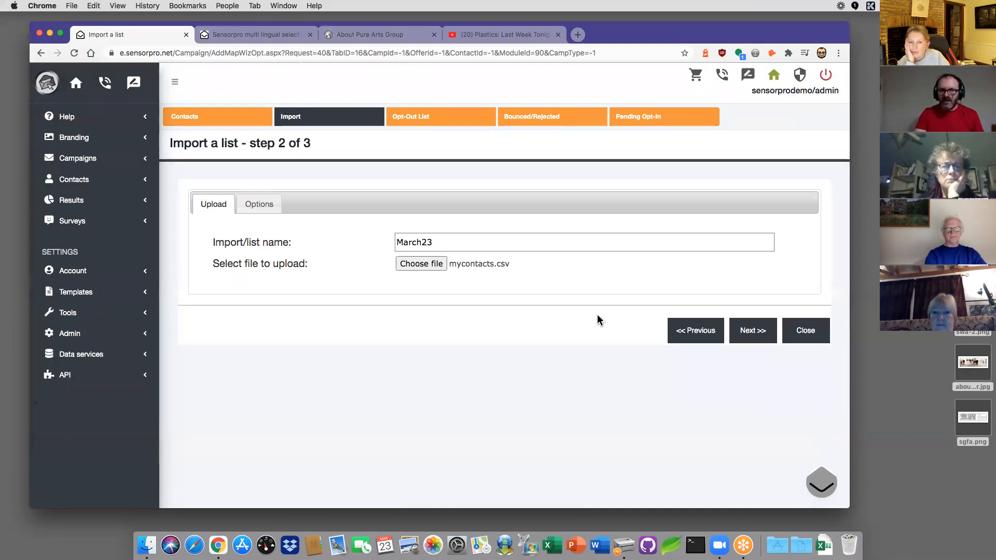
pyautogui.click(751, 333)
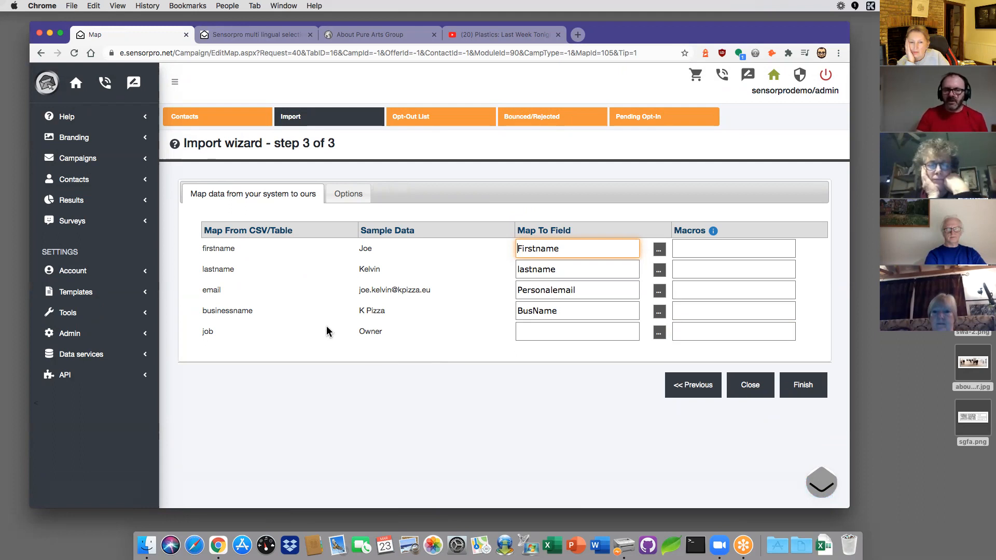
# Step: Highlight the Map From CSV/Table, Sample Data and Map To Field column headings
pyautogui.moveTo(304, 232); pyautogui.dragTo(203, 232)
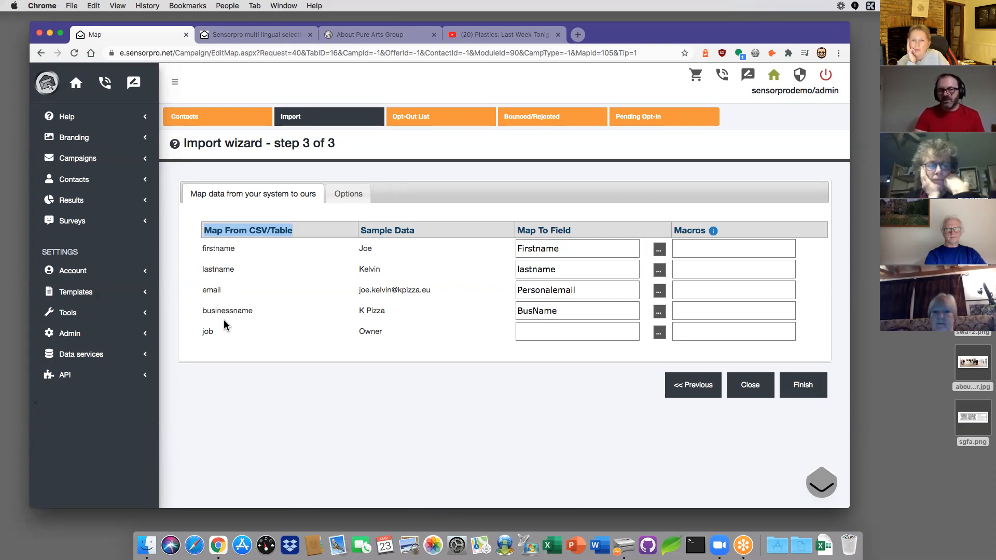
pyautogui.moveTo(414, 230); pyautogui.dragTo(361, 230)
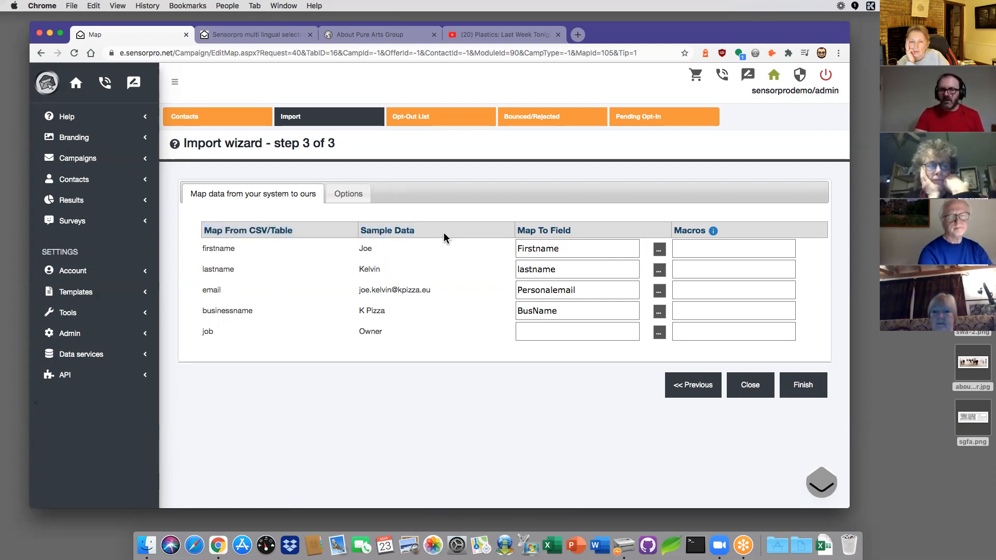
pyautogui.moveTo(577, 230); pyautogui.dragTo(518, 229)
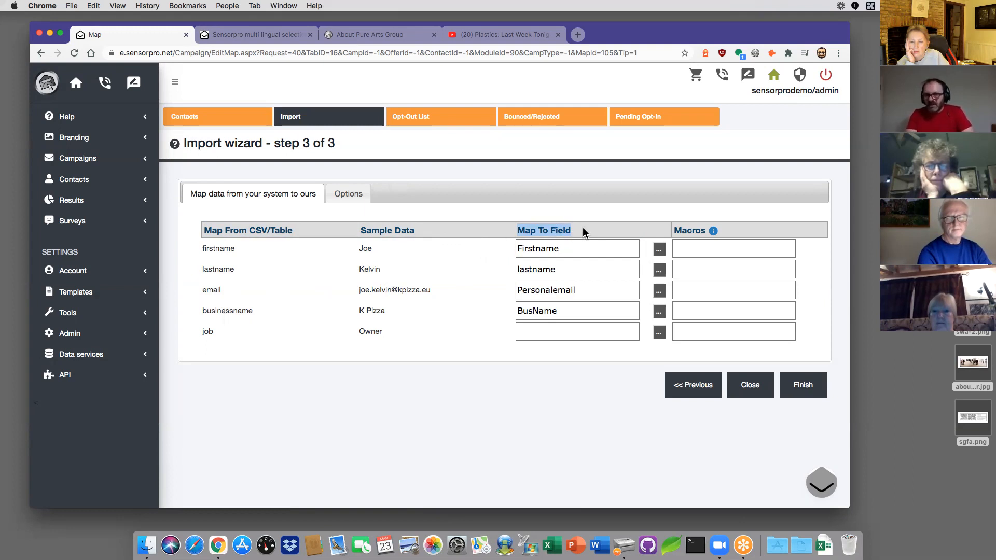
pyautogui.tripleClick(485, 227)
pyautogui.click(440, 278)
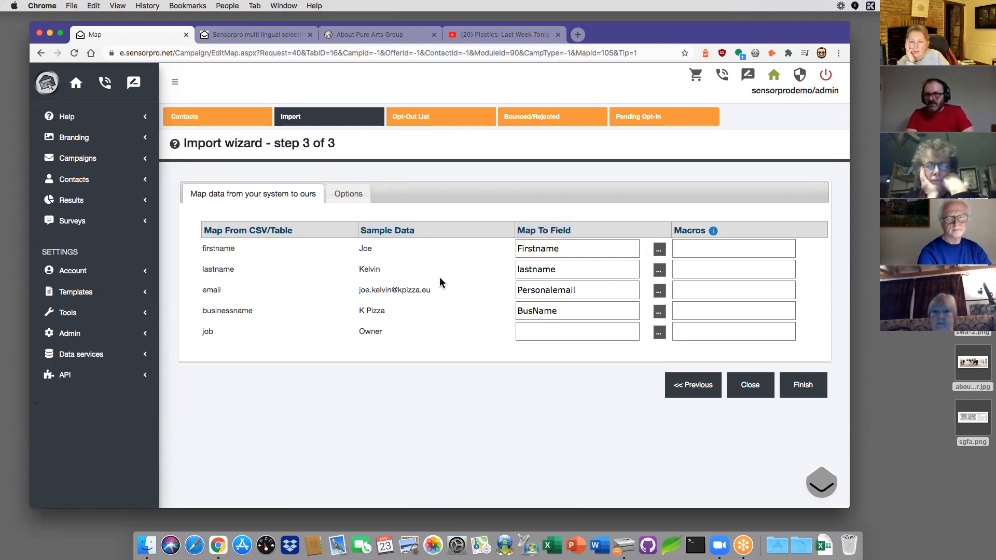
pyautogui.click(552, 250)
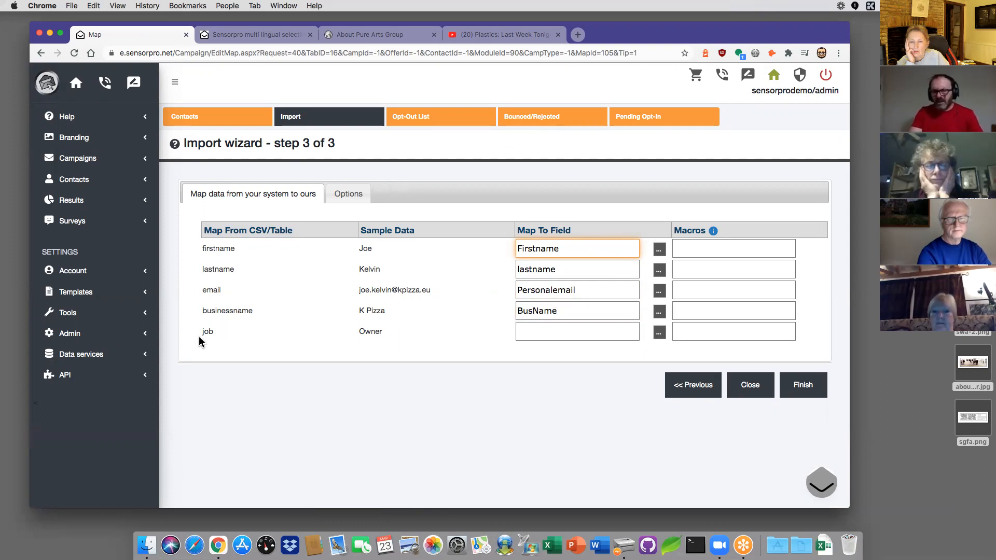
# Step: Choose JobTitle from the system field list for the job column
pyautogui.click(659, 334)
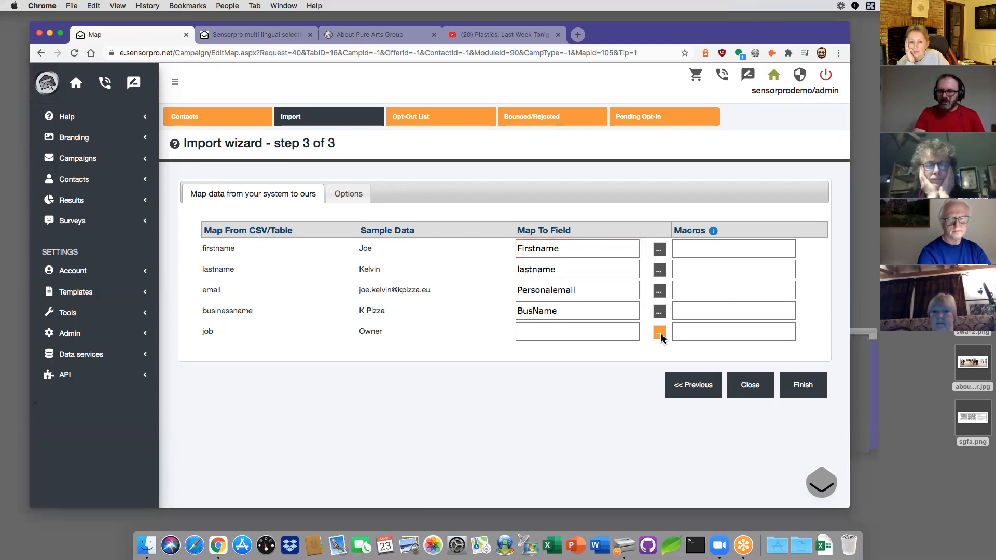
pyautogui.moveTo(746, 252); pyautogui.dragTo(512, 84)
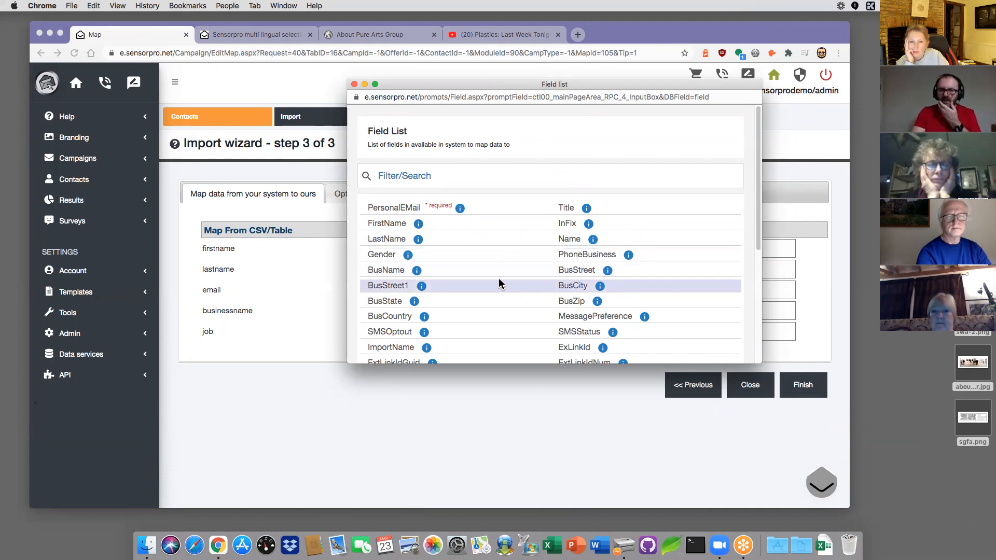
pyautogui.scroll(-2, 495, 281)
pyautogui.scroll(-5, 495, 281)
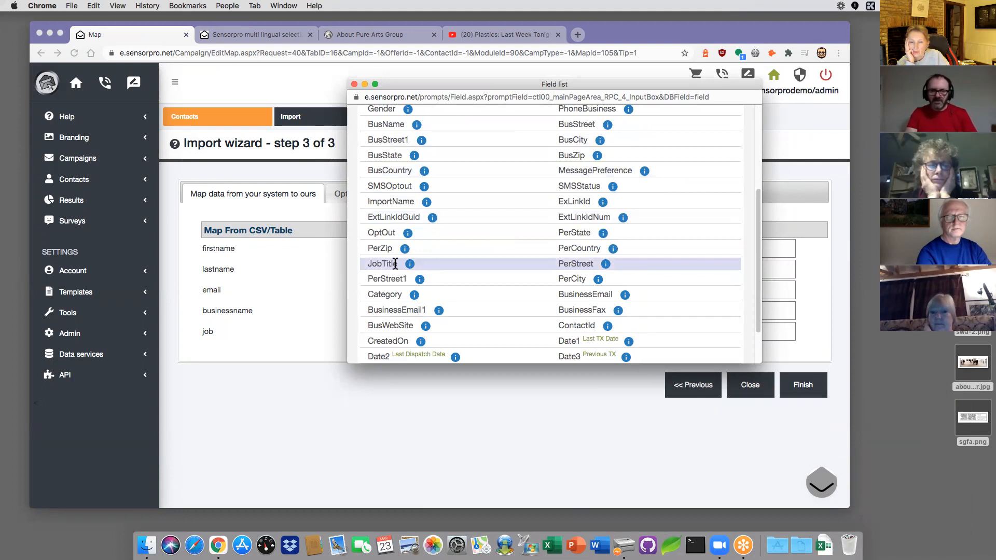
pyautogui.click(386, 264)
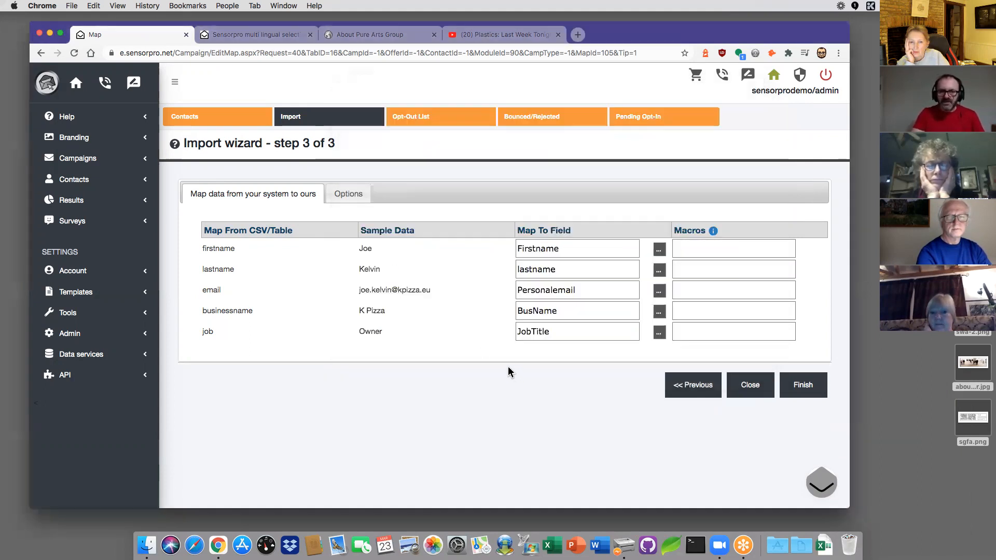
# Step: Finish the wizard to queue the contact import, then go to the home dashboard
pyautogui.click(801, 386)
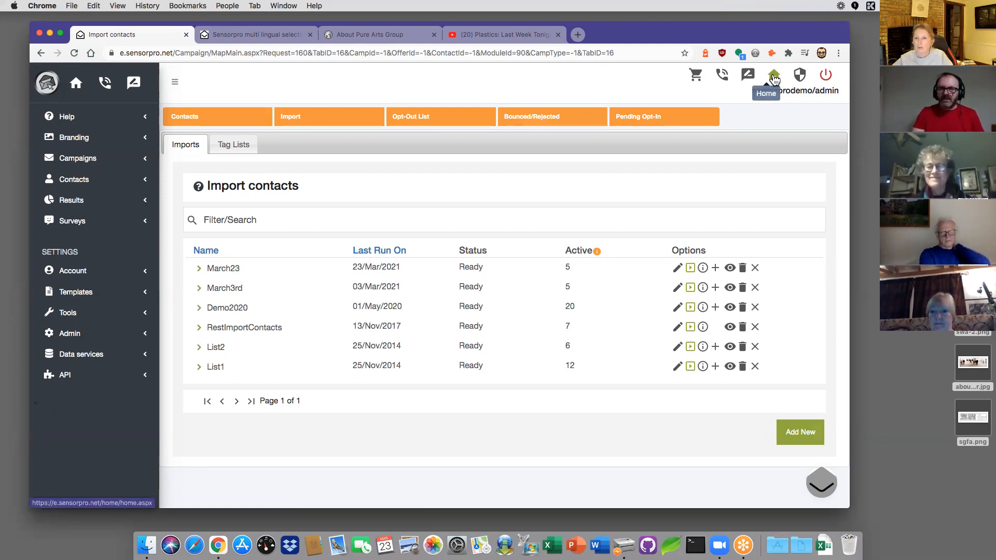
pyautogui.click(774, 78)
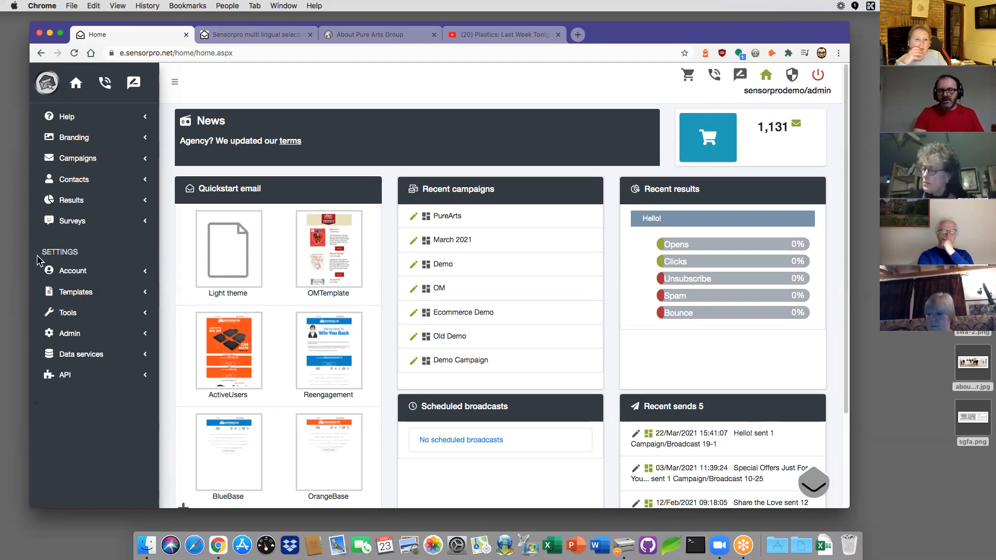
# Step: Expand the Tools section in the sidebar
pyautogui.click(89, 316)
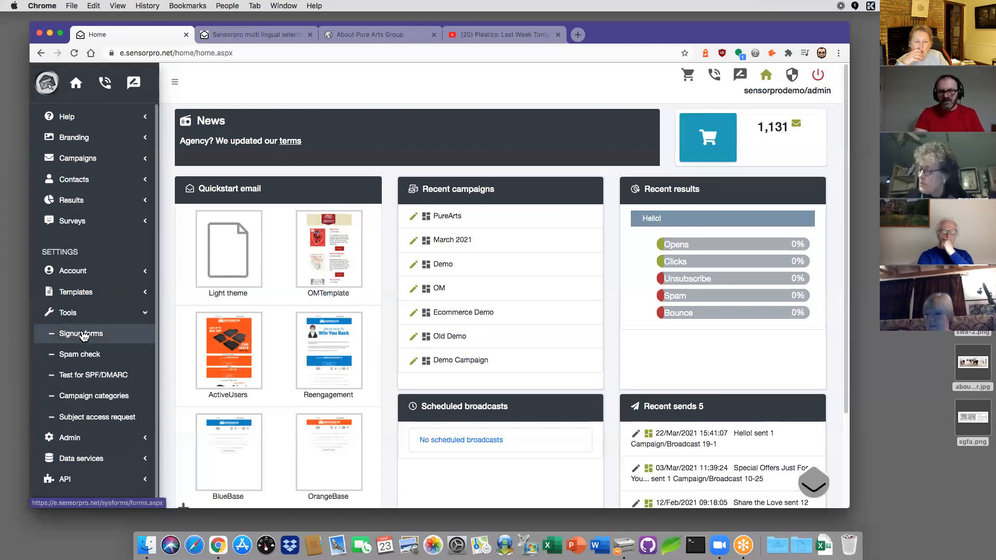
# Step: Open the Signup forms page from the Tools section
pyautogui.click(82, 336)
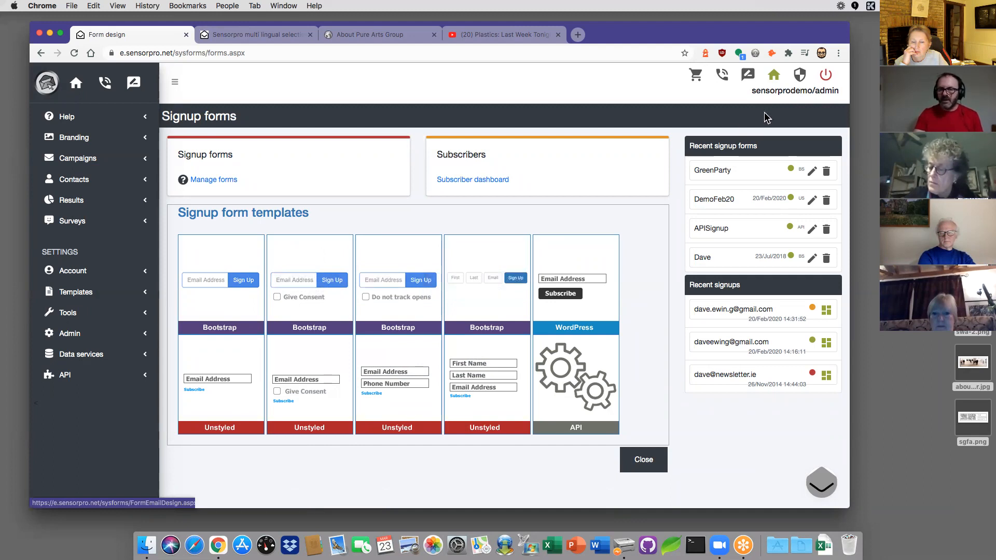
# Step: Edit DemoFeb20, save its design, and continue past Settings (tags CP, DemoPage) to Get the Code
pyautogui.click(813, 205)
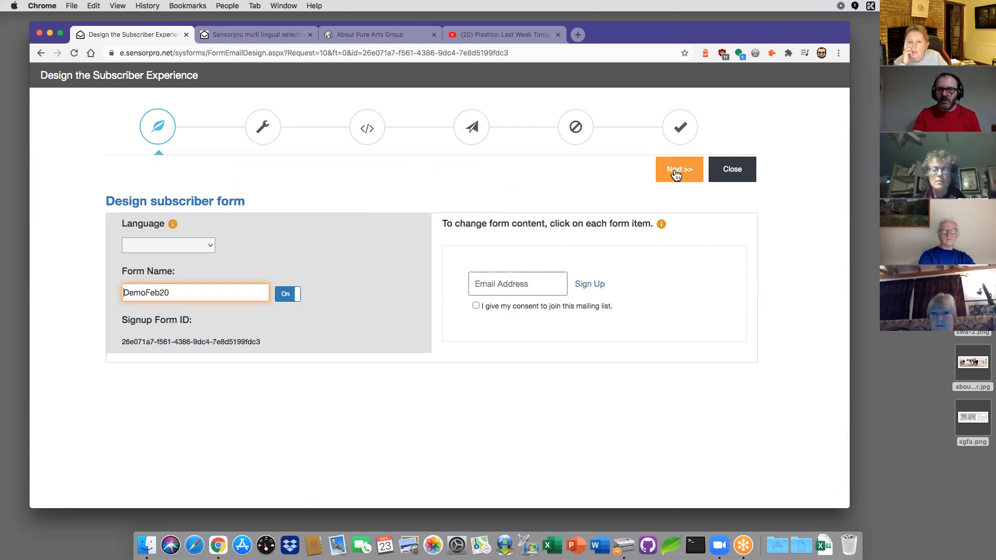
pyautogui.click(676, 174)
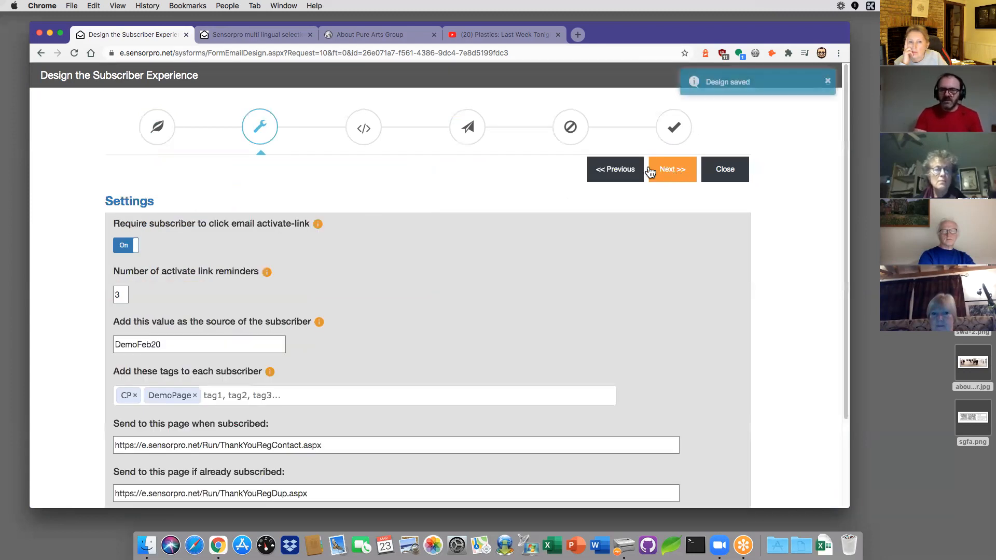
pyautogui.scroll(-3, 229, 317)
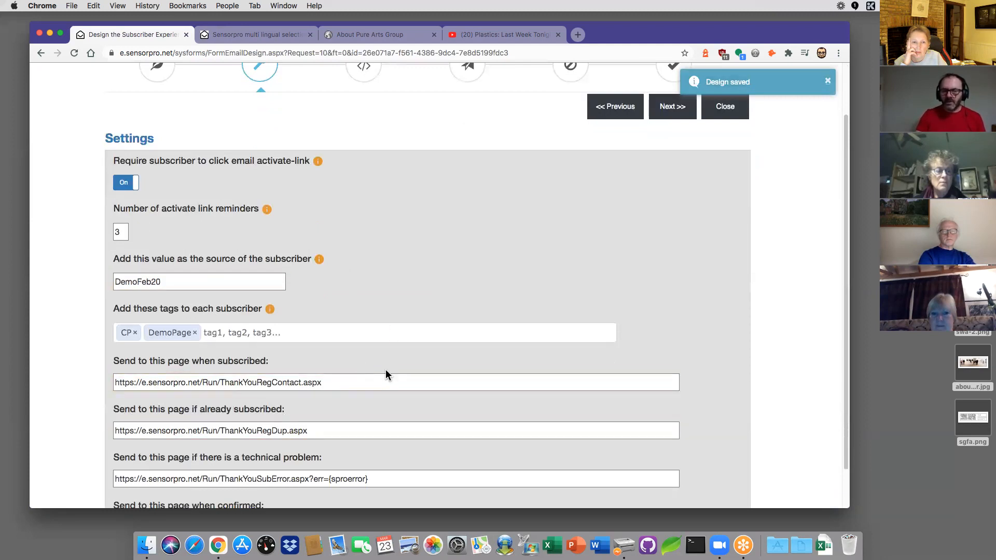
pyautogui.scroll(2, 370, 371)
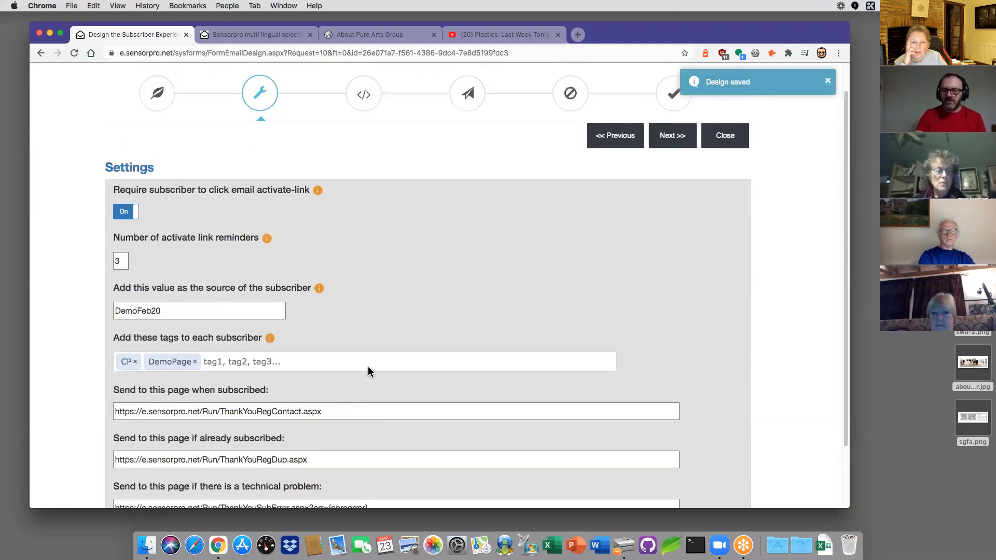
pyautogui.scroll(1, 371, 343)
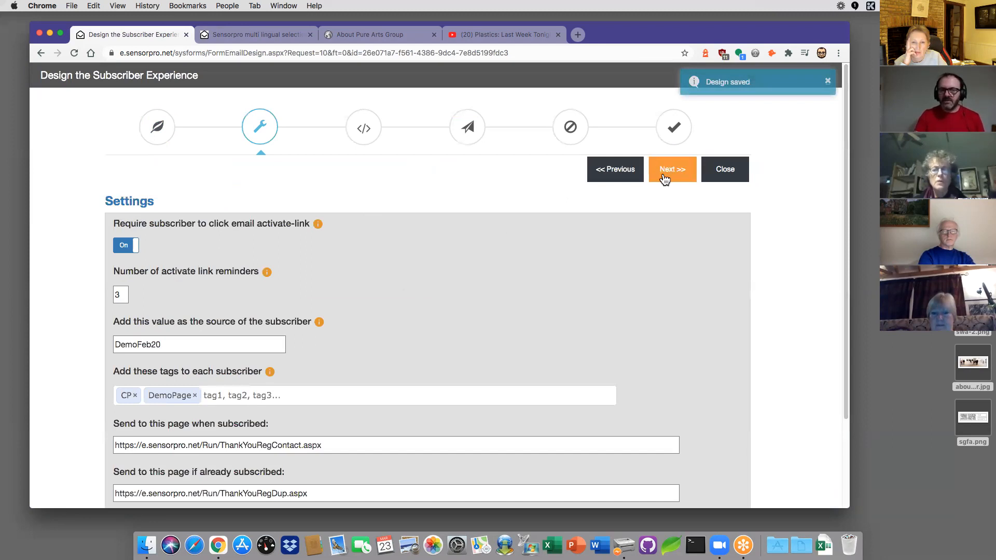
pyautogui.click(670, 177)
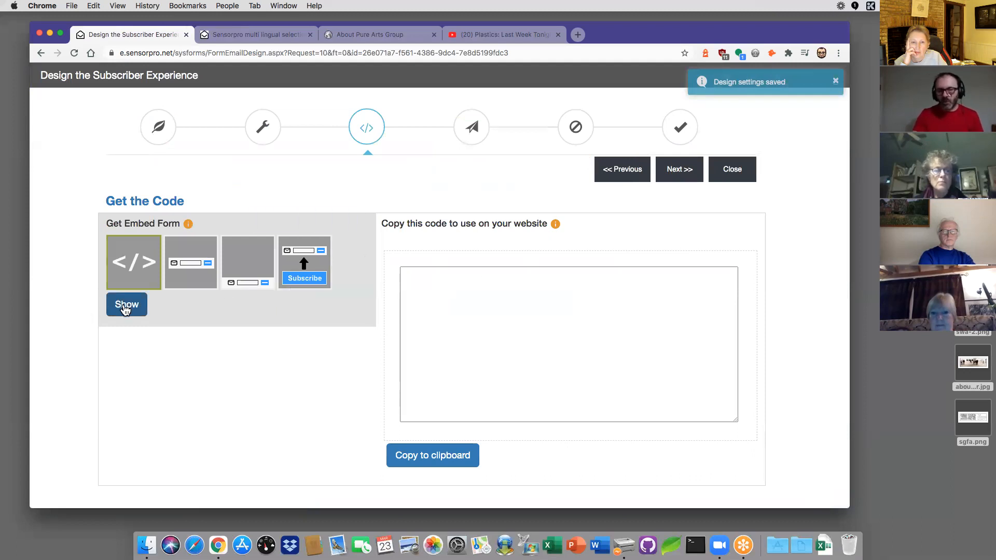
# Step: Show the DemoFeb20 embed HTML snippet, then advance to the welcome email design
pyautogui.click(124, 309)
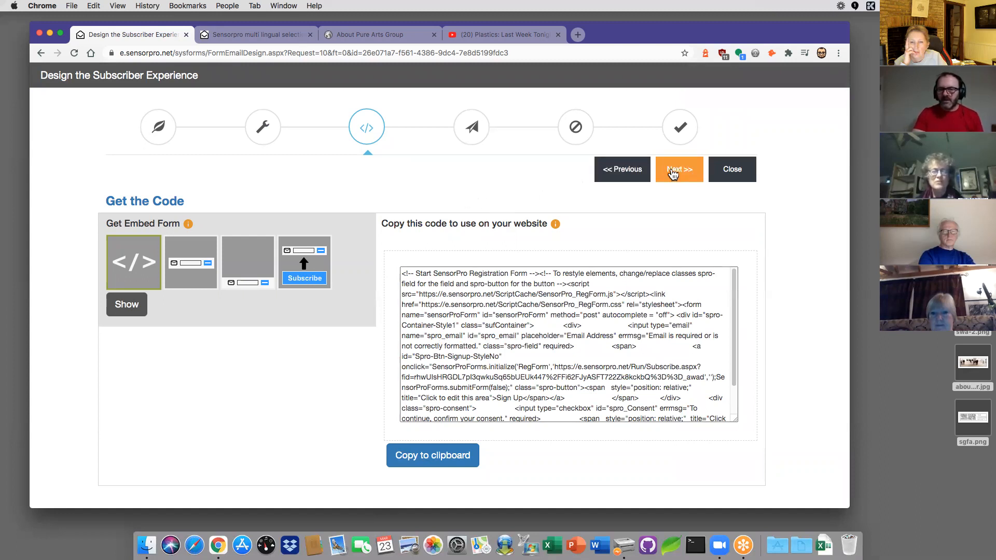
pyautogui.click(673, 174)
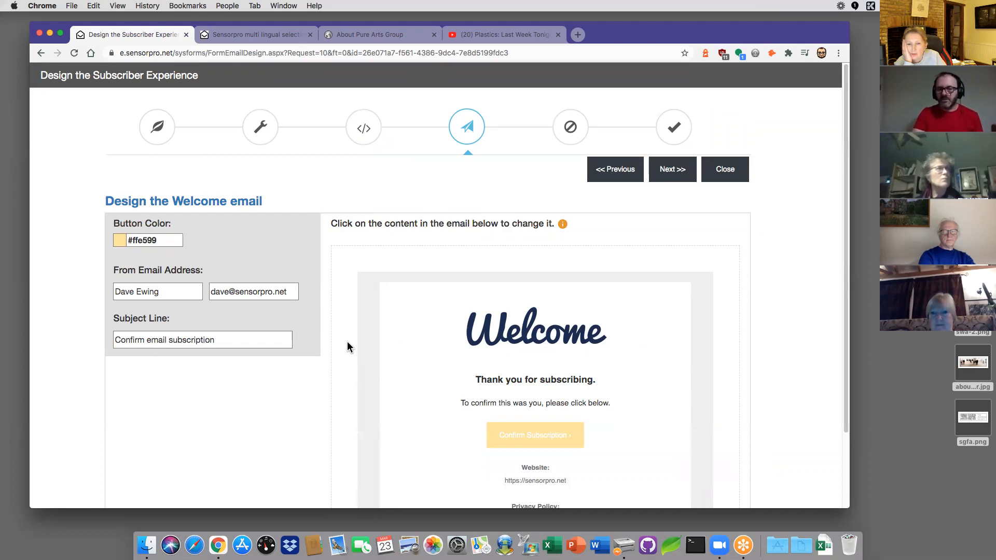
# Step: Save the welcome email and the unsubscribe email with its subject line unchanged
pyautogui.scroll(-3, 348, 345)
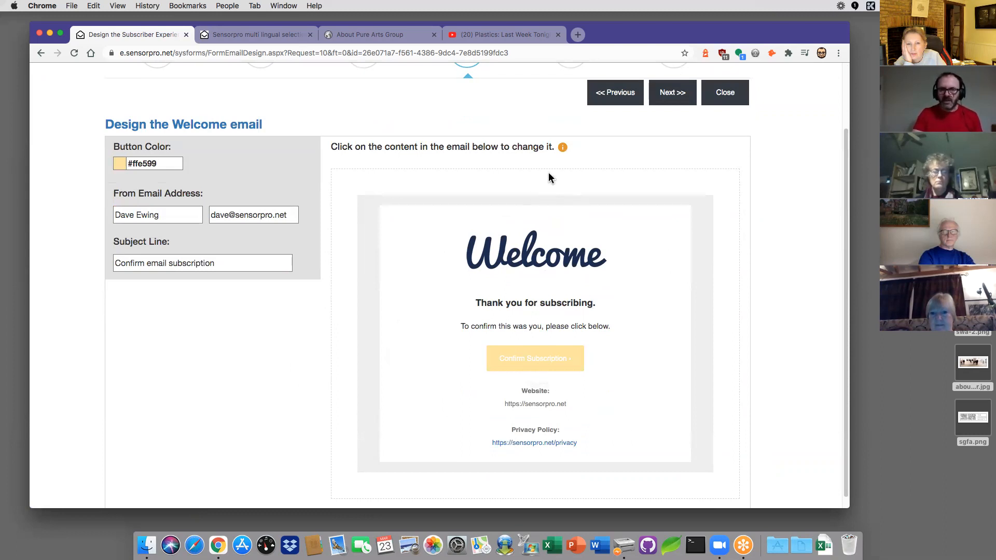
pyautogui.click(677, 97)
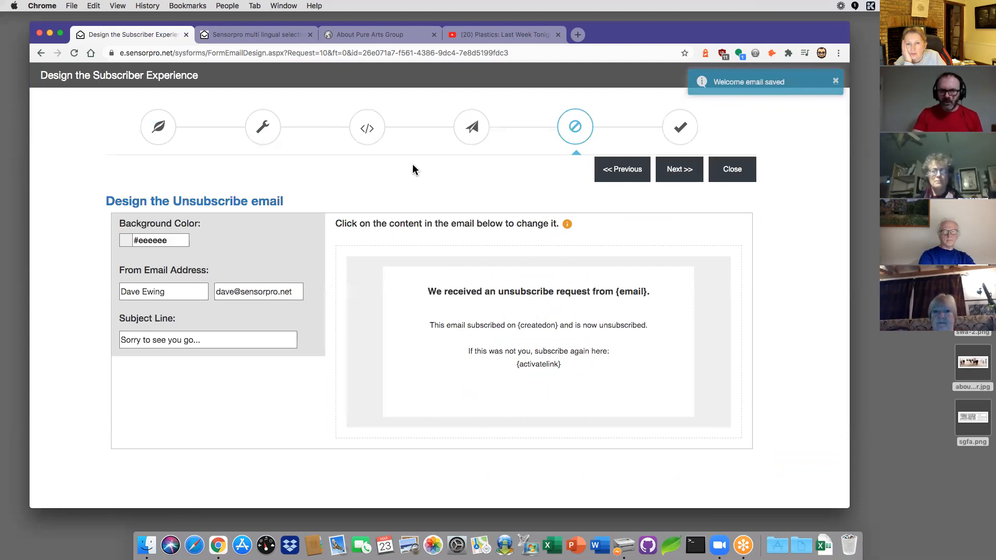
pyautogui.click(293, 334)
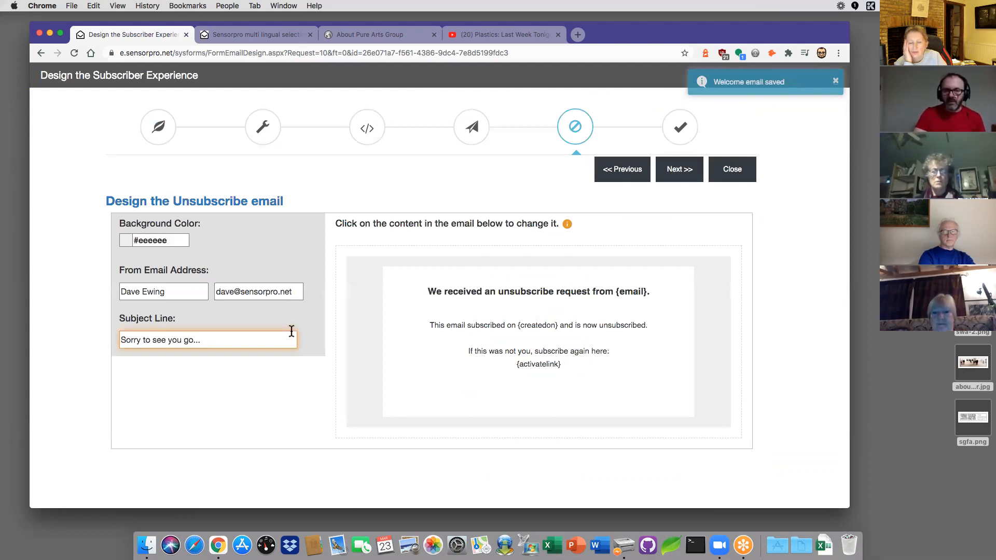
pyautogui.click(293, 330)
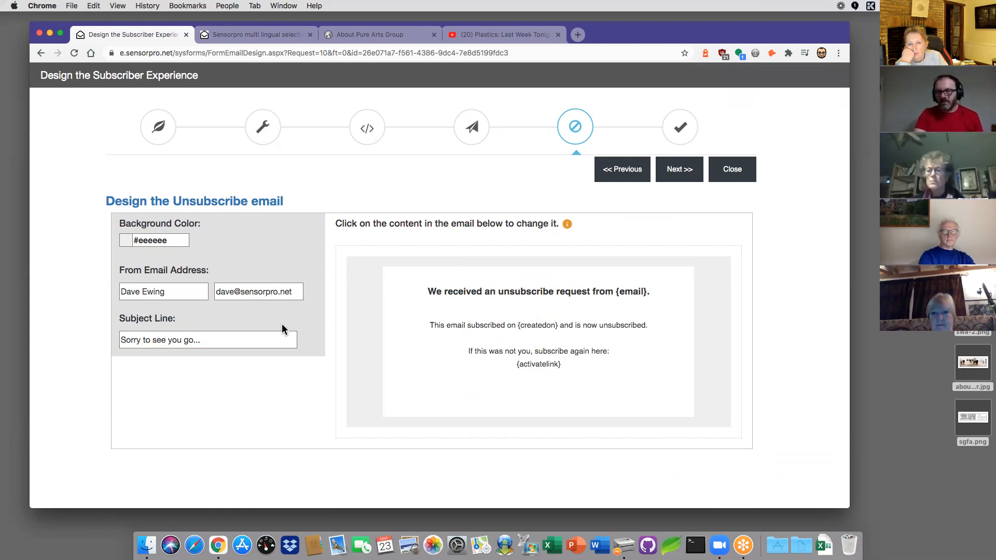
pyautogui.click(669, 172)
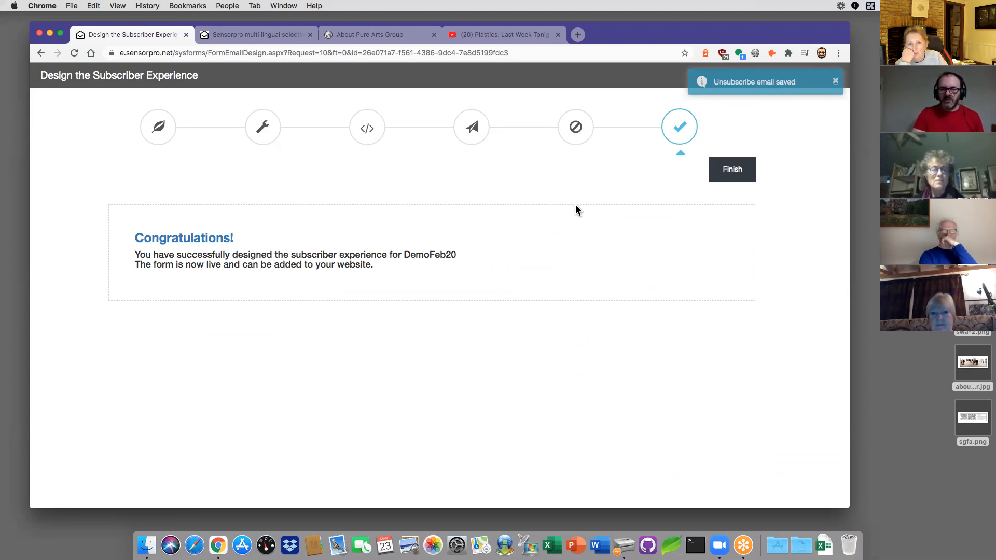
# Step: Finish the signup form wizard to return to the Signup forms page listing DemoFeb20
pyautogui.click(725, 172)
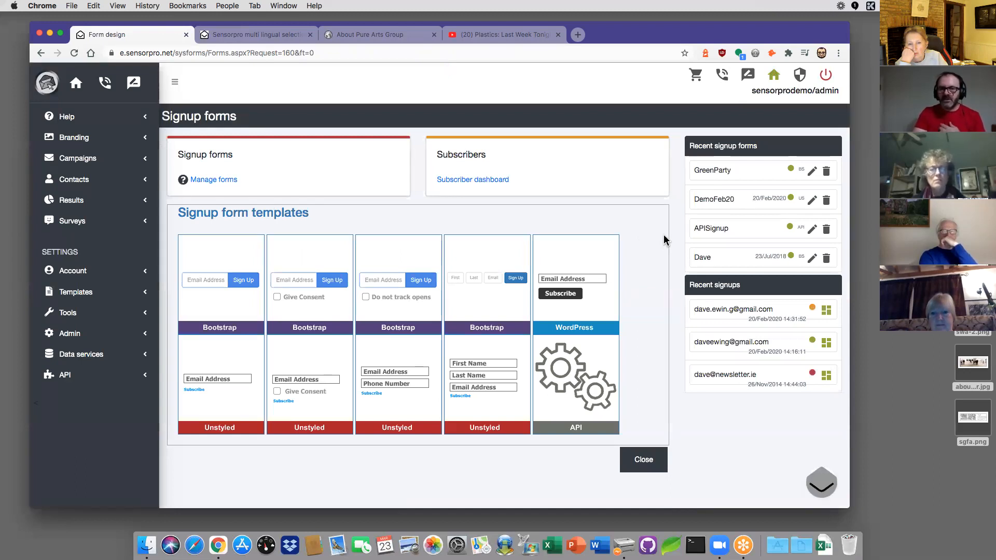
pyautogui.rightClick(662, 237)
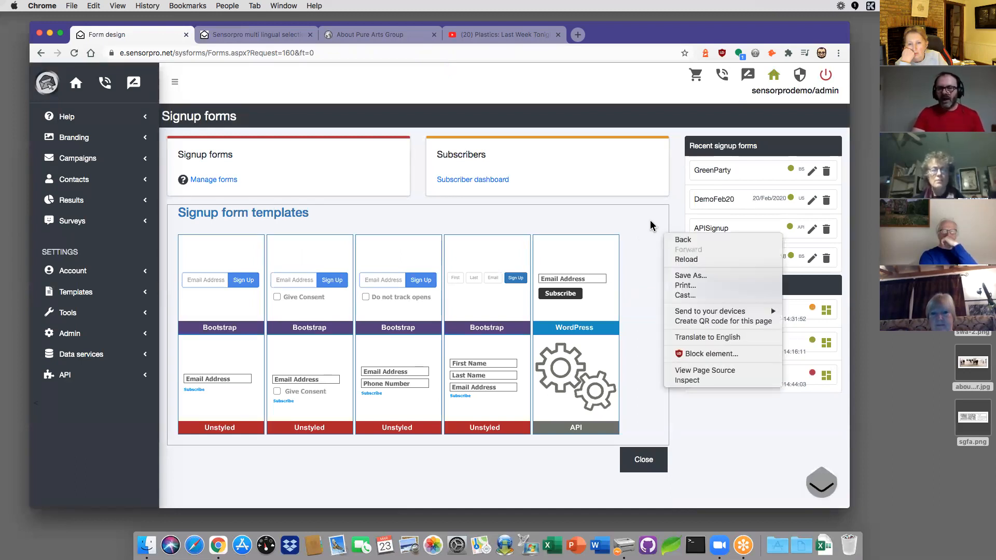
pyautogui.click(643, 228)
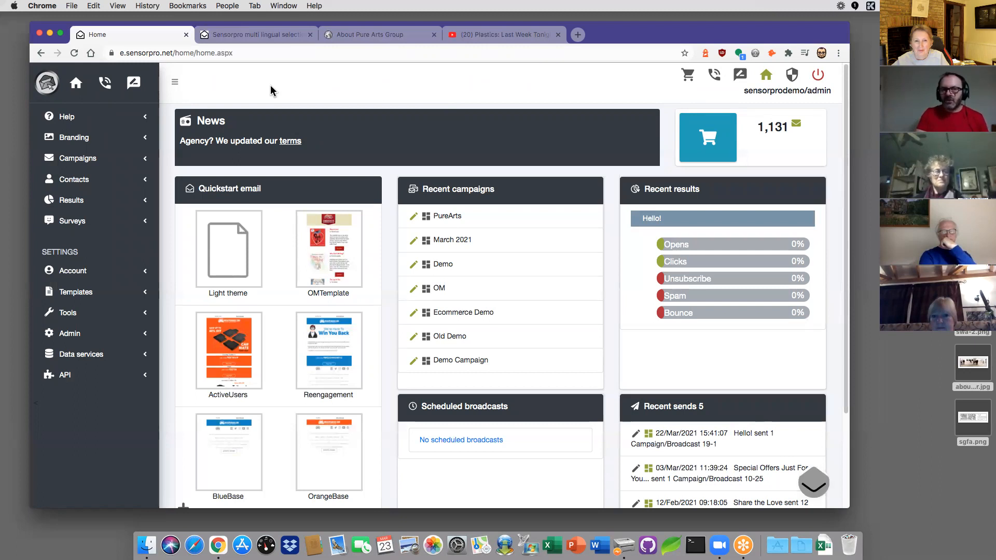
# Step: Open the 'Sensorpro multi lingual selection' survey and choose the US flag language
pyautogui.click(256, 35)
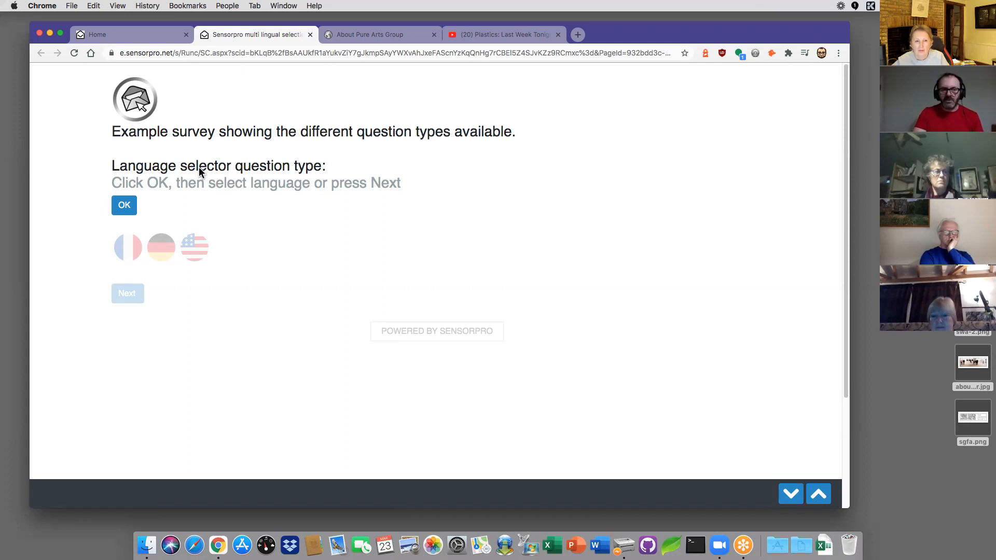
pyautogui.click(126, 204)
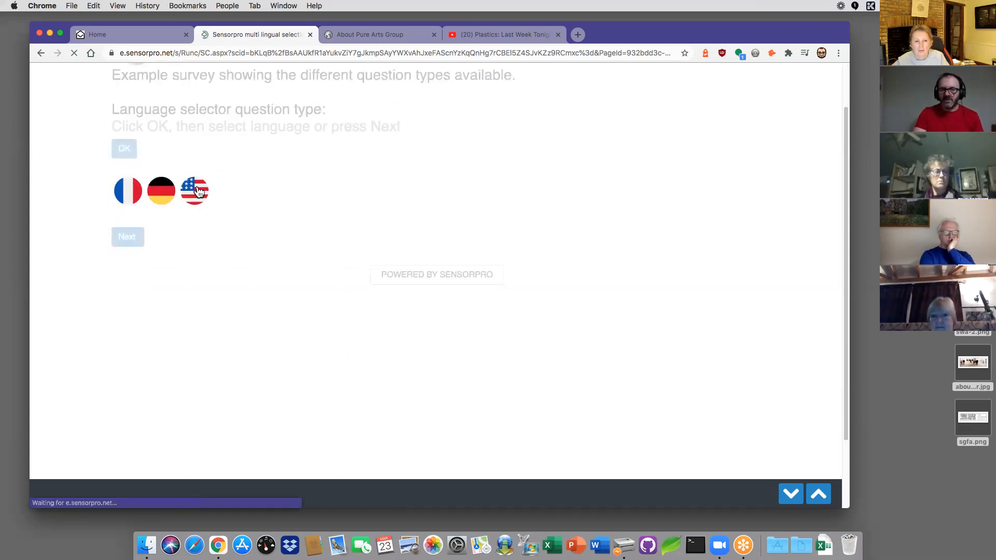
pyautogui.click(126, 186)
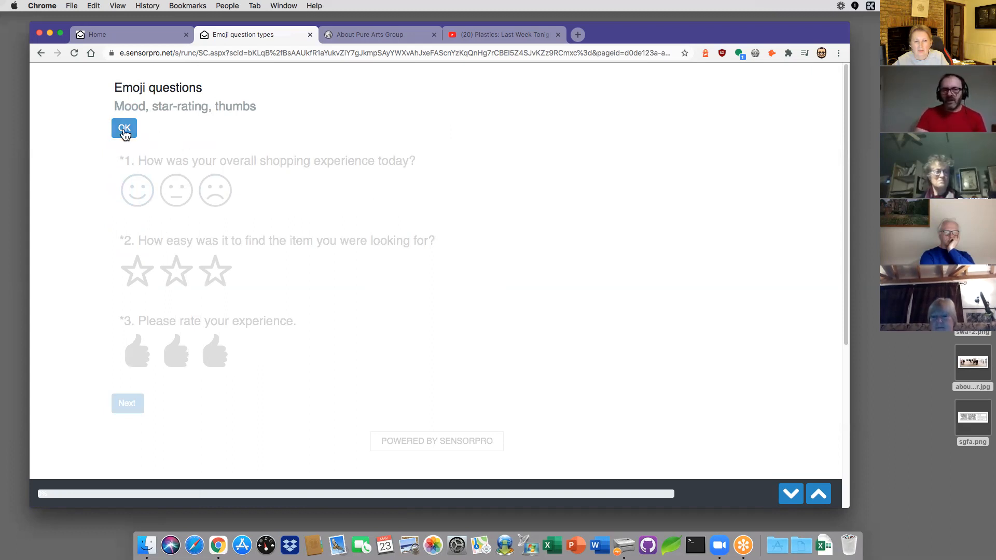
# Step: Answer the emoji questions with a smiley, three stars and two thumbs
pyautogui.click(123, 130)
pyautogui.click(137, 185)
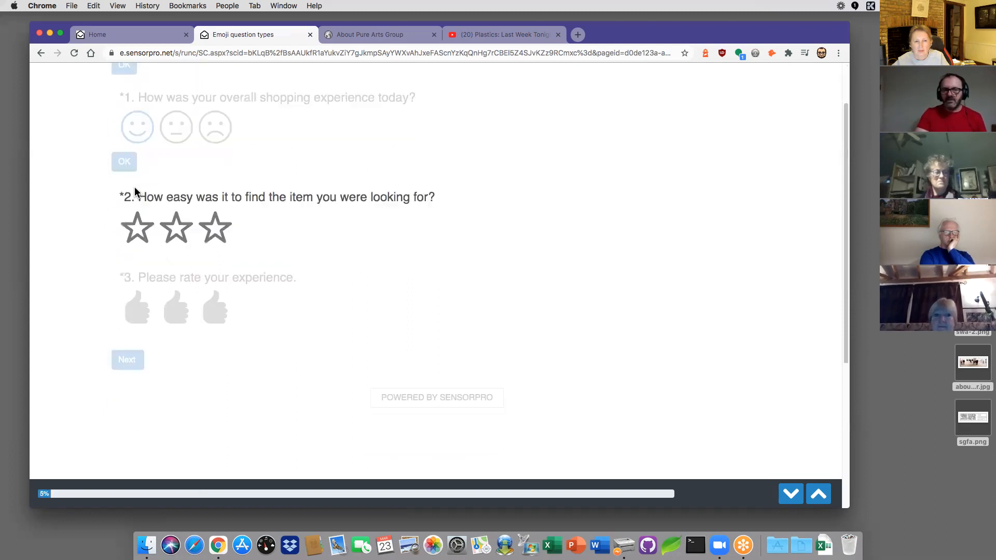
pyautogui.click(220, 213)
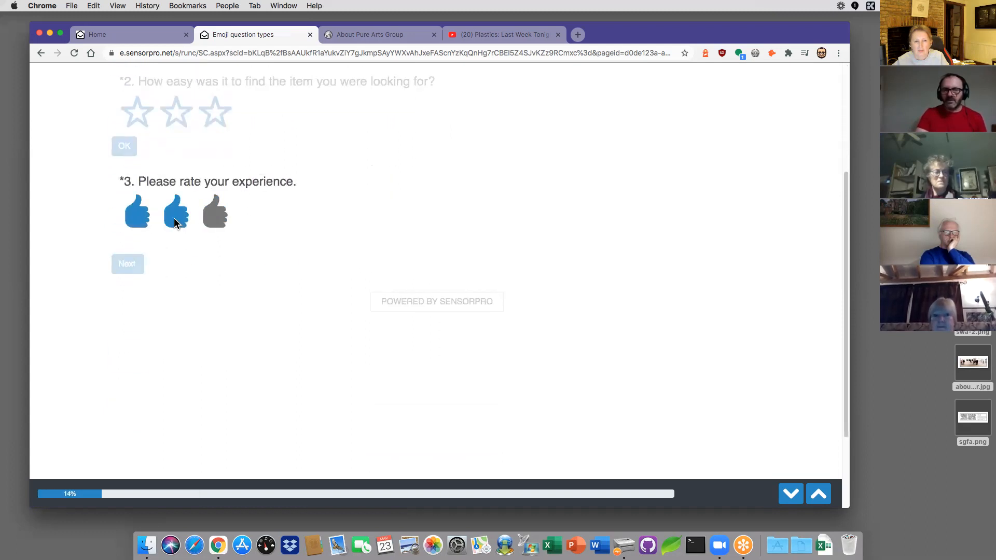
pyautogui.click(175, 222)
pyautogui.click(128, 186)
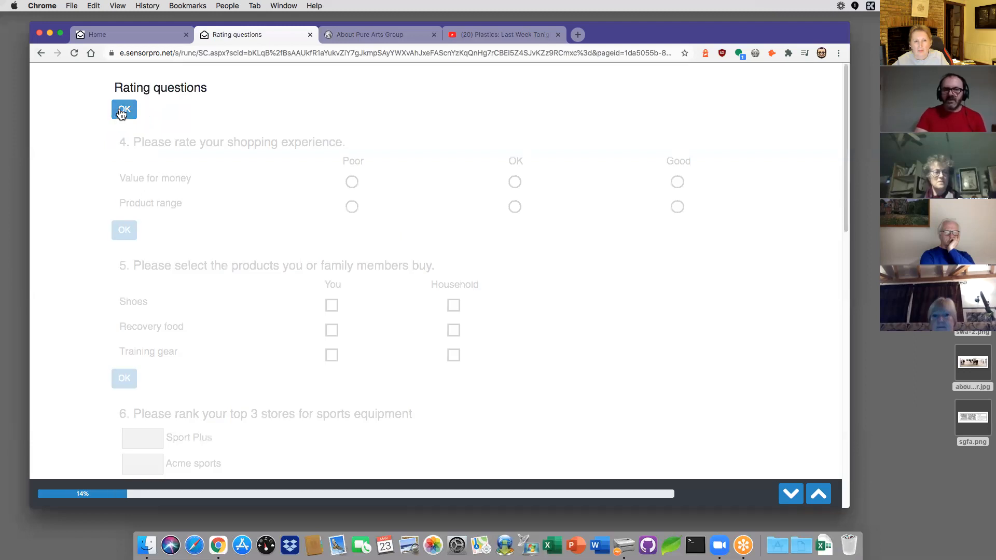
# Step: Rate Value for money and Product range both as Good
pyautogui.click(123, 111)
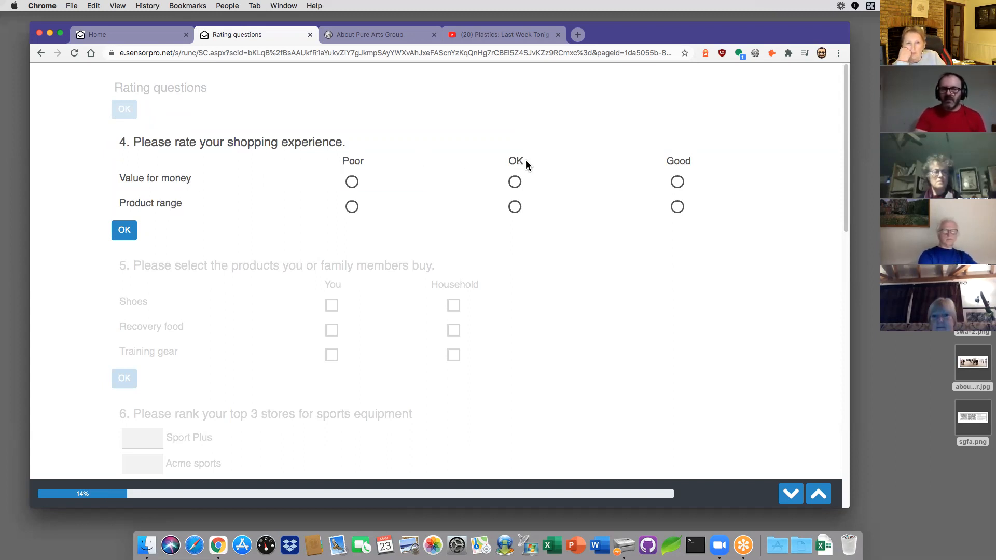
pyautogui.click(678, 182)
pyautogui.click(677, 207)
pyautogui.click(125, 230)
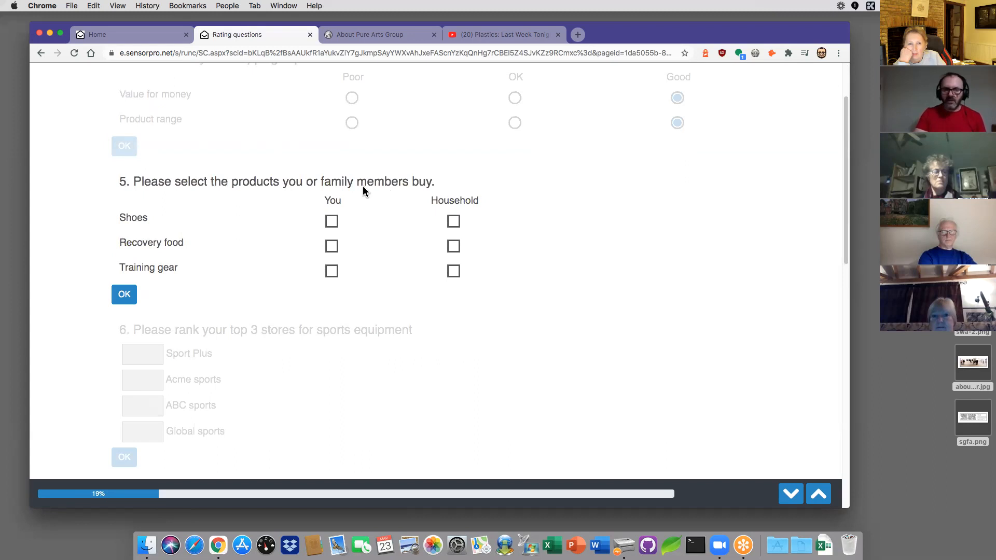
# Step: Mark Shoes bought by you, and Recovery food and Training gear by household
pyautogui.click(332, 221)
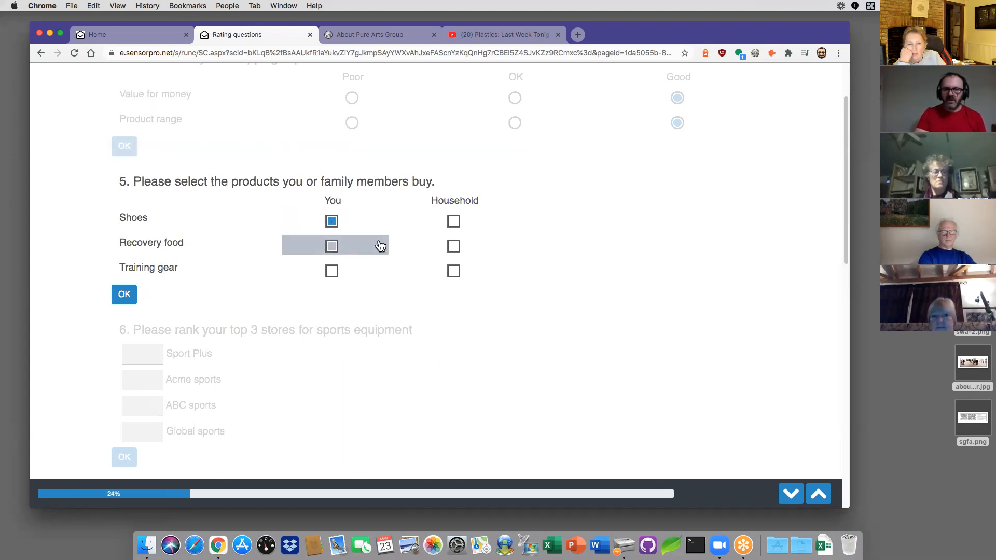
pyautogui.click(453, 246)
pyautogui.click(453, 270)
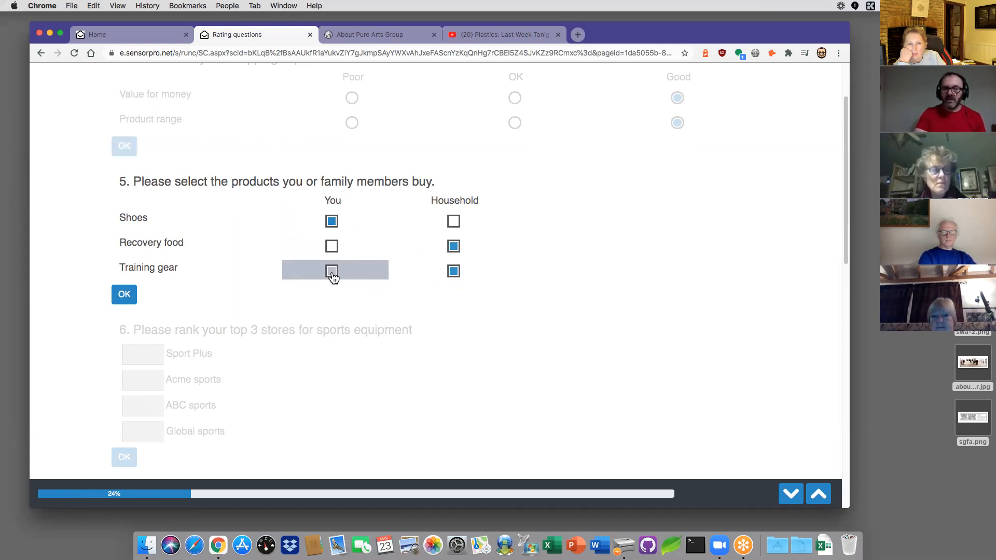
pyautogui.click(130, 297)
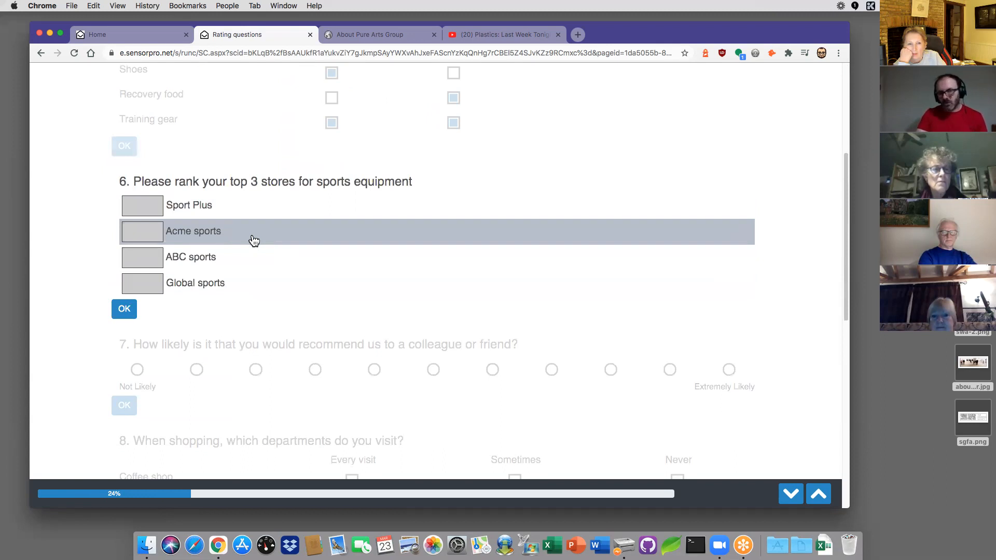
# Step: Rank Global sports, Sport Plus and Acme sports first to third, then answer Extremely Likely
pyautogui.click(139, 287)
pyautogui.click(141, 206)
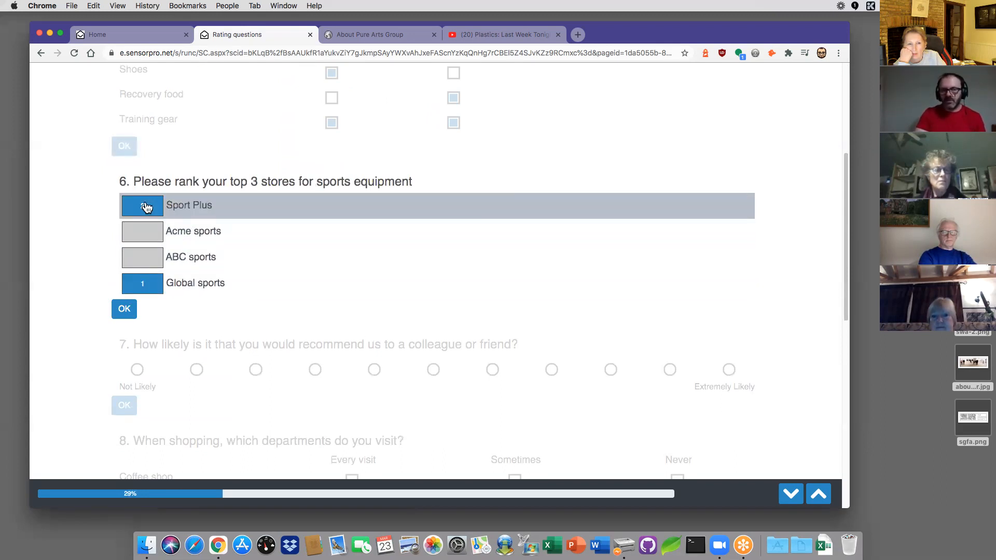
pyautogui.click(137, 237)
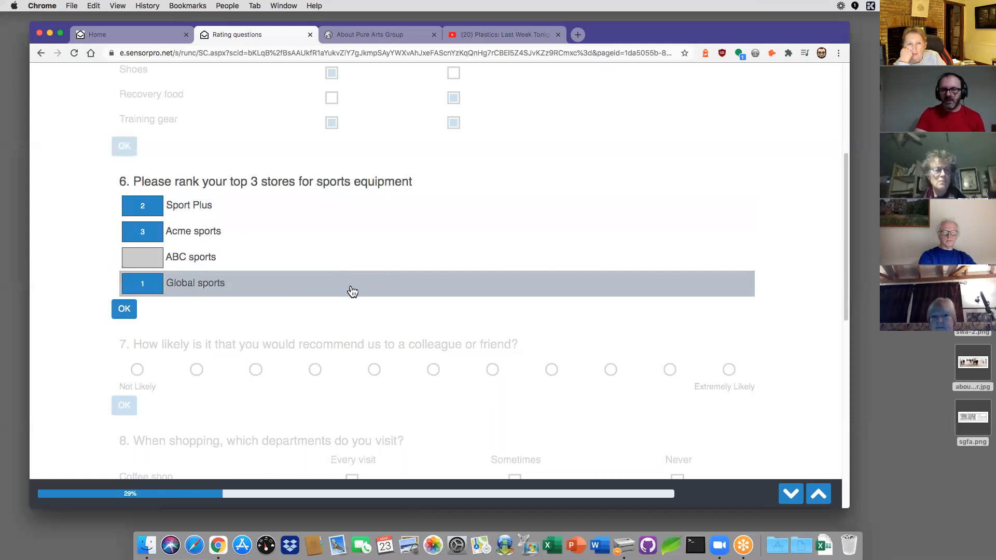
pyautogui.click(124, 309)
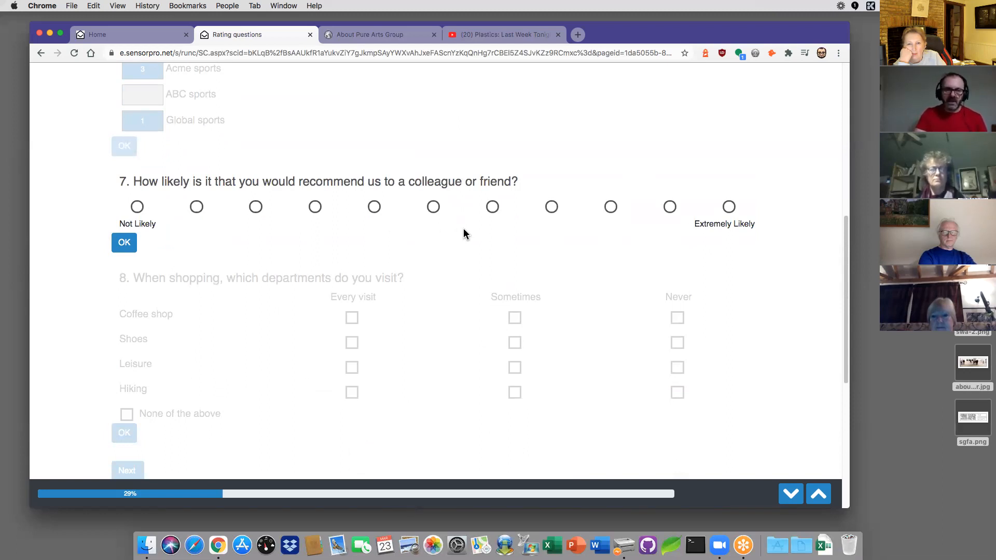
pyautogui.click(729, 207)
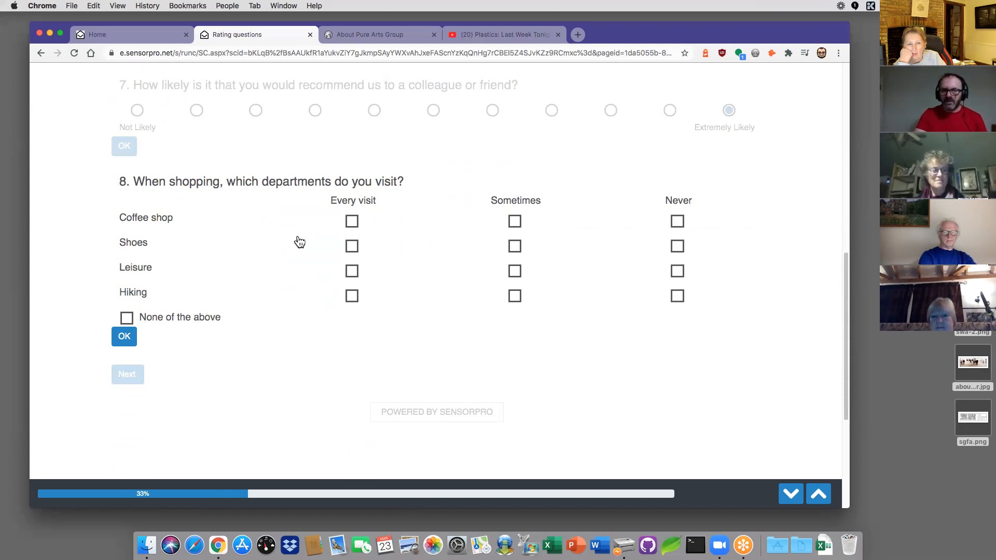
# Step: Fill department visits: Coffee shop every visit, Shoes and Leisure sometimes, Hiking never
pyautogui.click(352, 222)
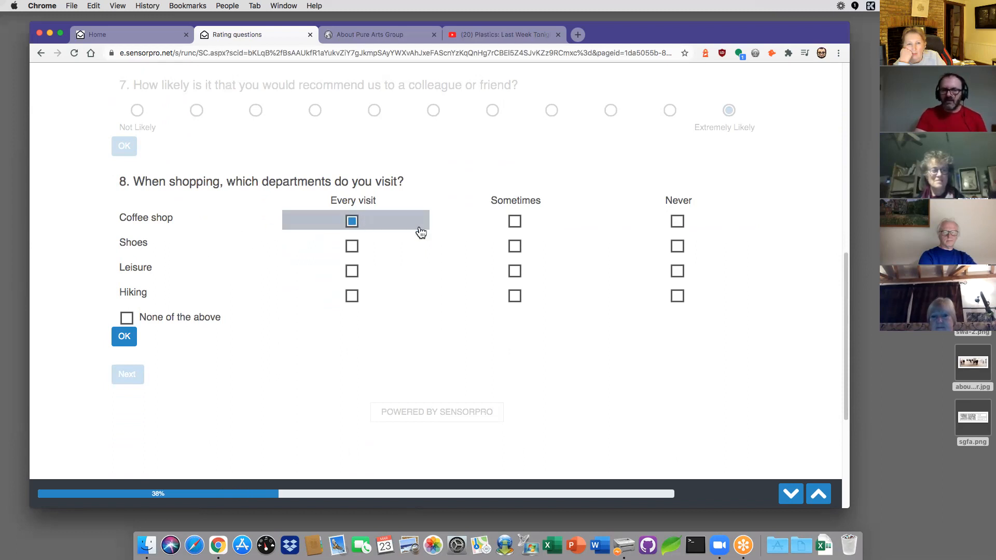
pyautogui.click(517, 248)
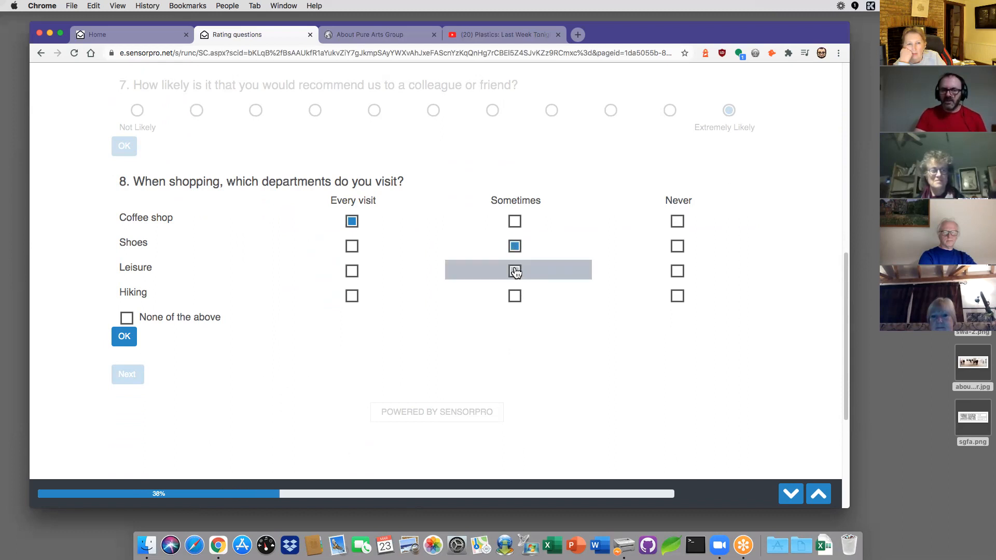
pyautogui.click(515, 272)
pyautogui.click(678, 296)
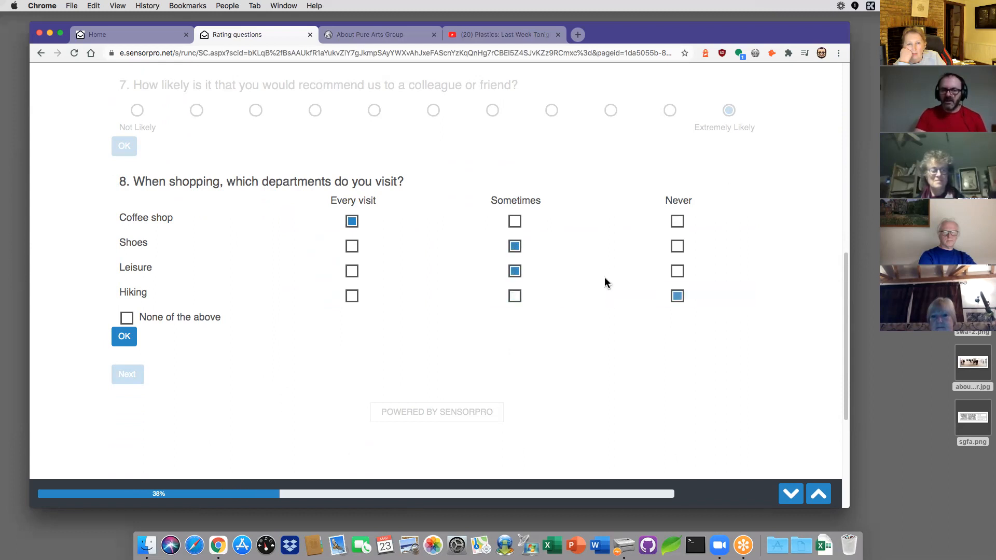
pyautogui.click(127, 337)
pyautogui.click(128, 184)
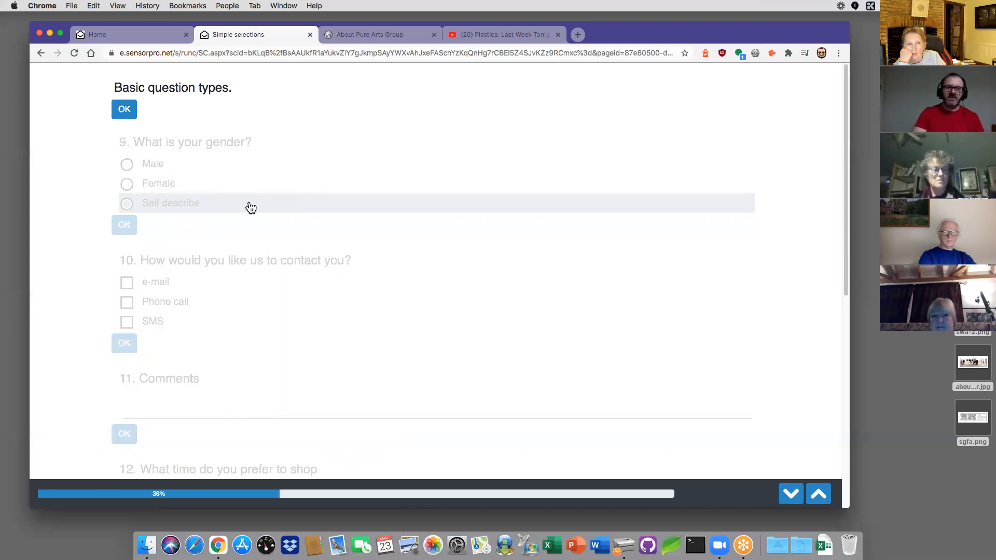
pyautogui.click(129, 110)
# Step: Answer gender as Male and choose e-mail and phone call as contact methods
pyautogui.click(135, 168)
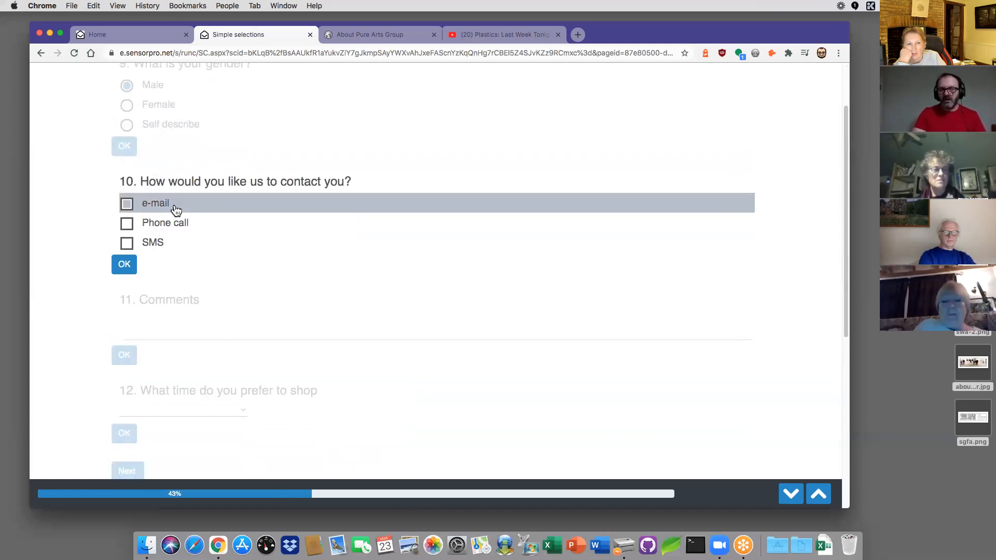
pyautogui.click(127, 206)
pyautogui.click(127, 224)
pyautogui.click(124, 264)
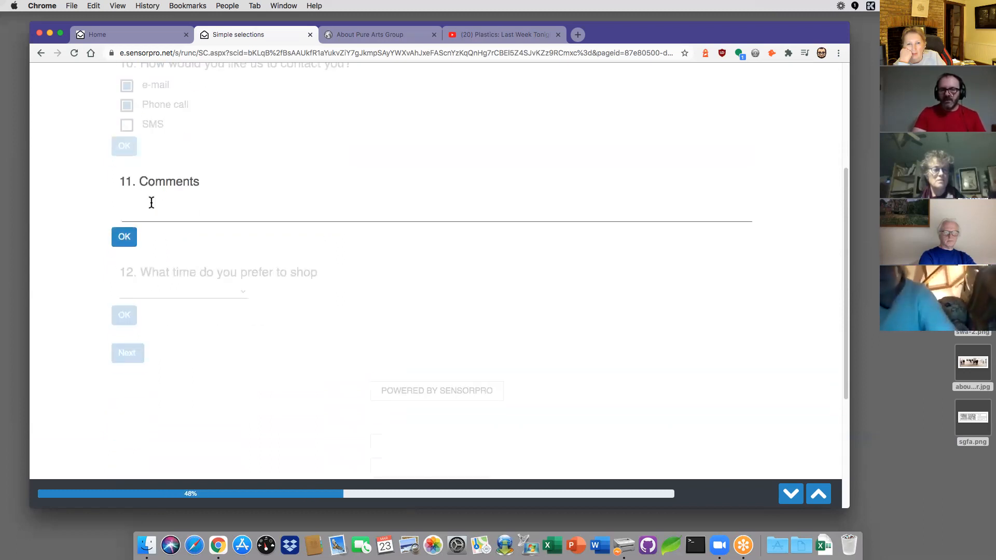
# Step: Skip the comments question and pick 'Lunch time 12am - 2pm' as the shopping time
pyautogui.click(128, 242)
pyautogui.click(218, 202)
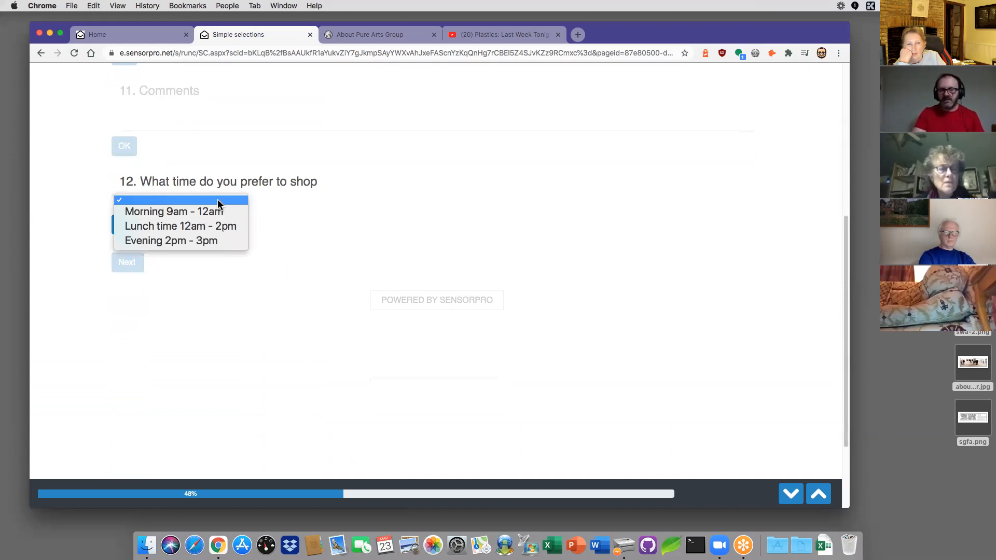
pyautogui.click(191, 225)
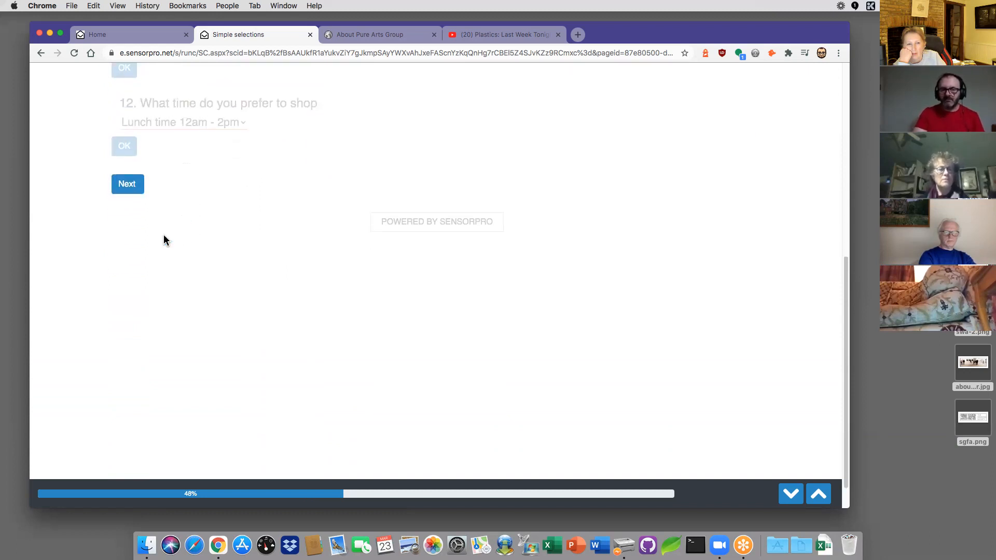
pyautogui.click(127, 185)
pyautogui.click(126, 148)
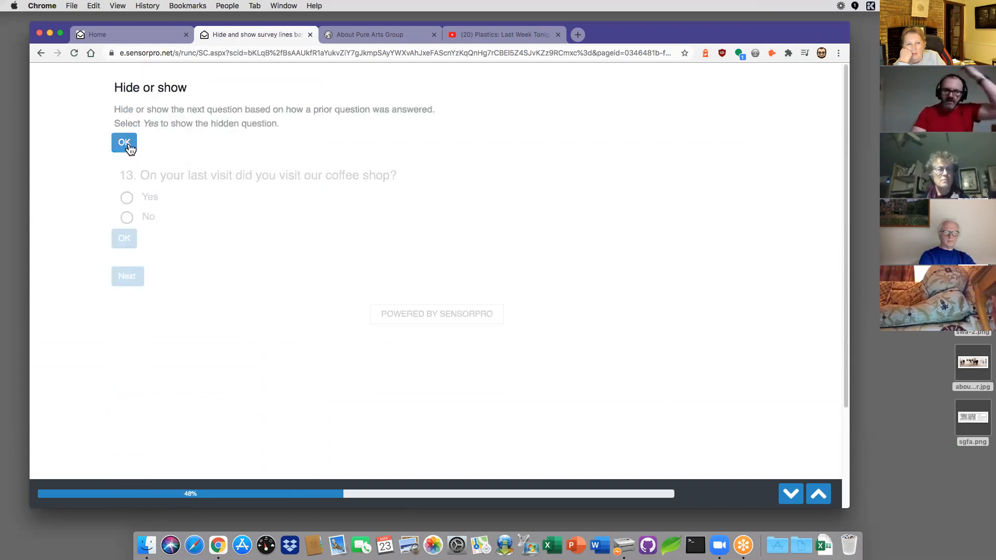
# Step: Answer Yes to the coffee shop visit question
pyautogui.click(128, 219)
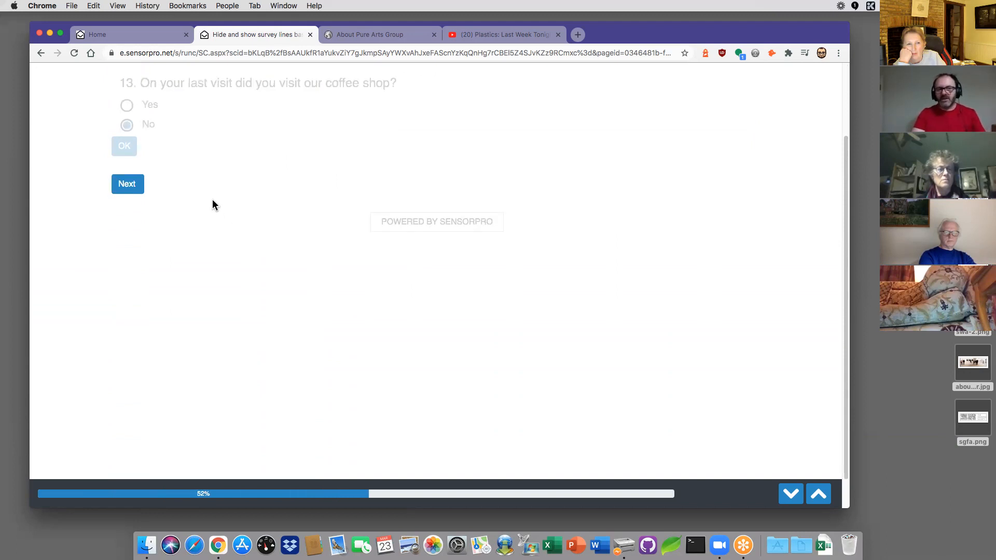
pyautogui.scroll(2, 211, 197)
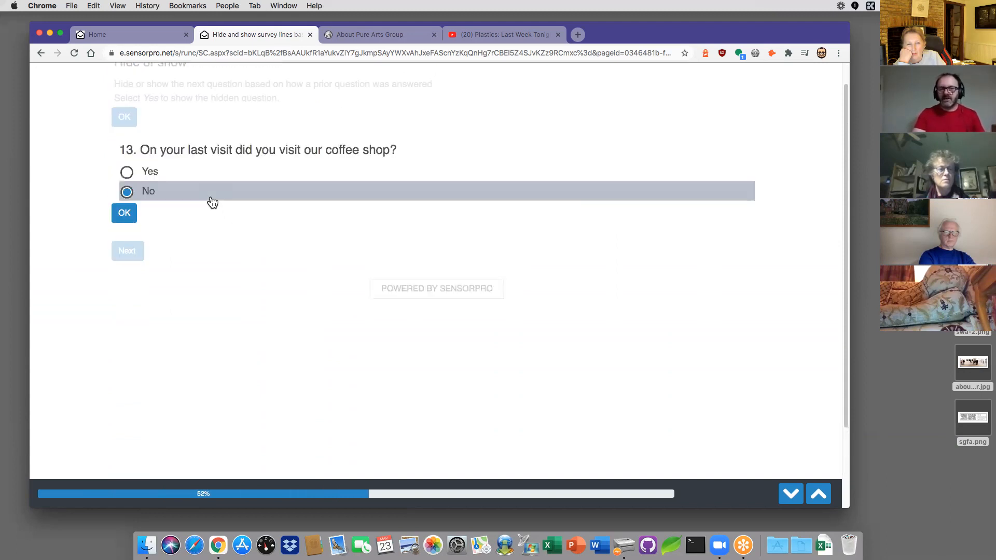
pyautogui.click(129, 173)
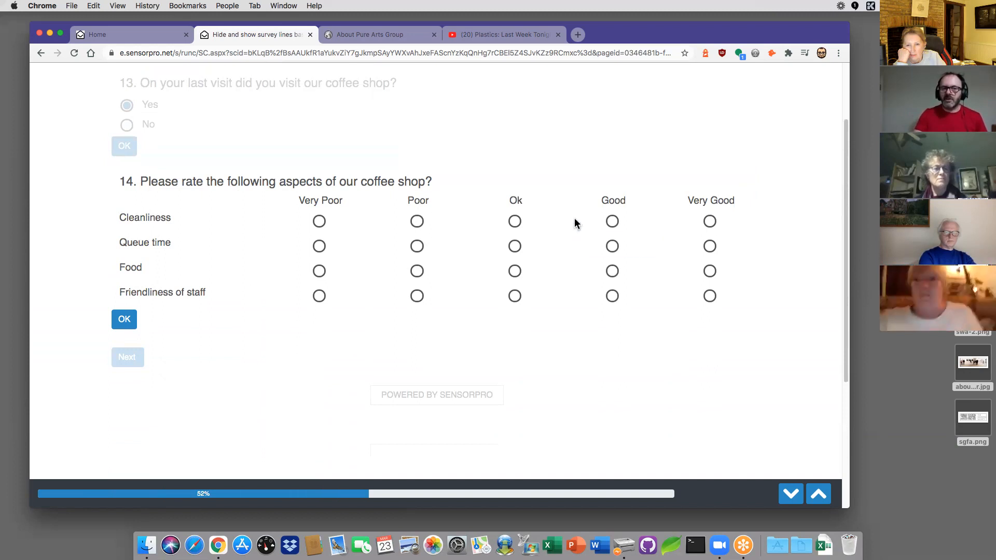
# Step: Rate Cleanliness, Queue time, Friendliness of staff and Food all as Ok
pyautogui.click(515, 222)
pyautogui.click(515, 246)
pyautogui.click(514, 296)
pyautogui.click(515, 271)
pyautogui.click(130, 319)
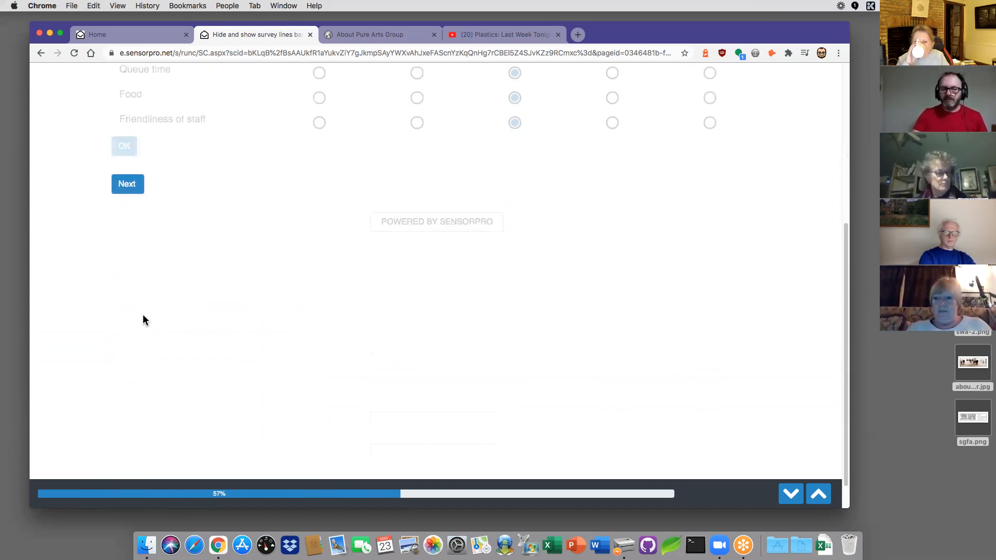
pyautogui.click(129, 185)
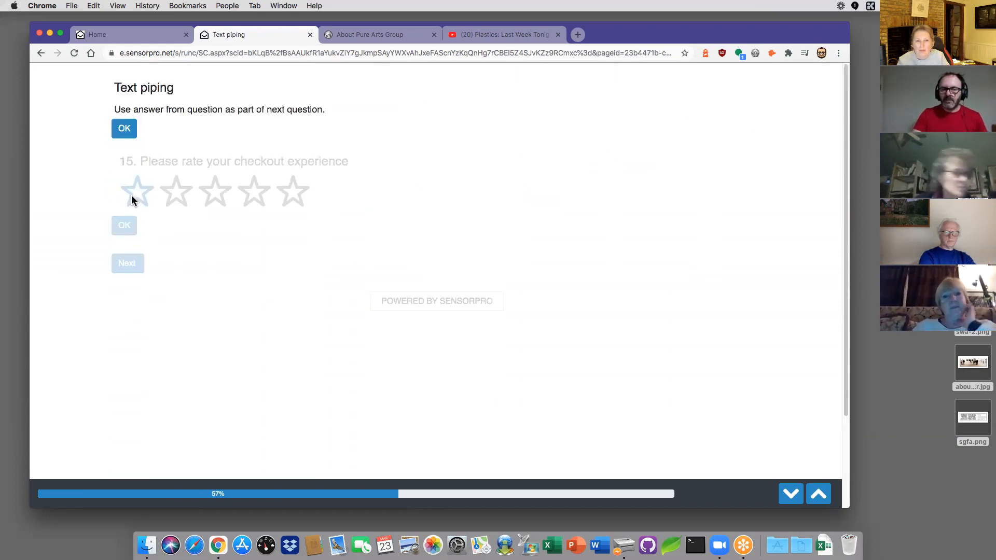
# Step: Give the checkout experience 4 stars and leave the follow-up why-question empty
pyautogui.click(130, 132)
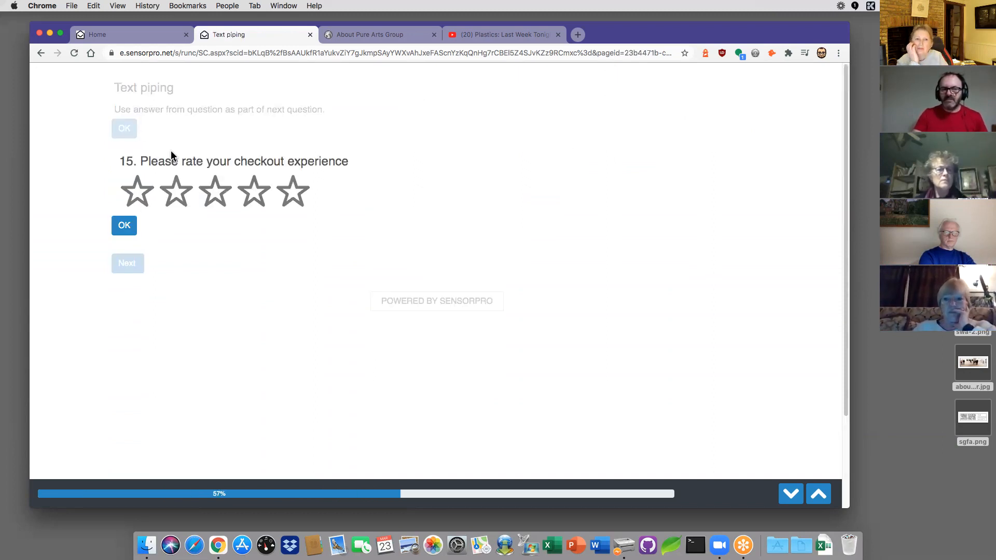
pyautogui.click(256, 198)
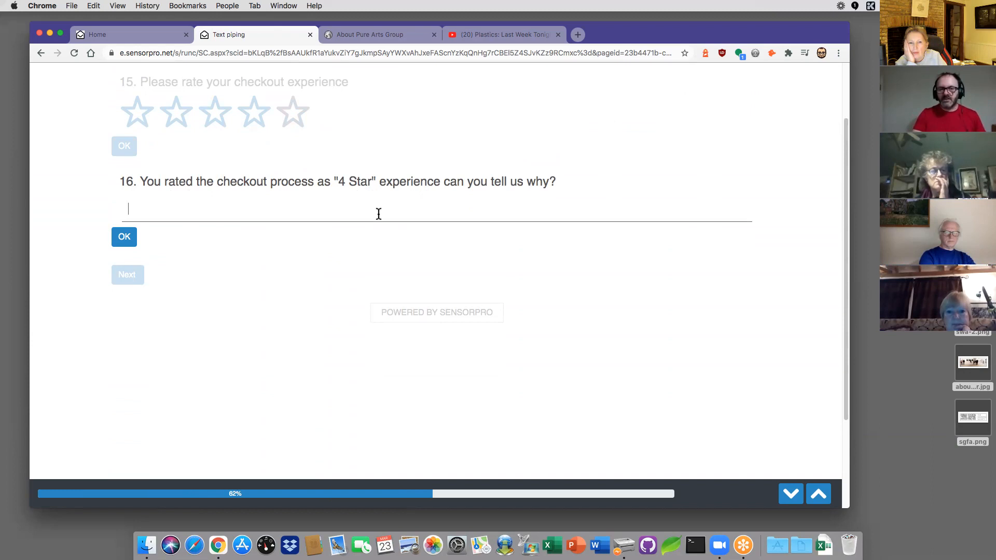
pyautogui.click(126, 240)
pyautogui.click(128, 186)
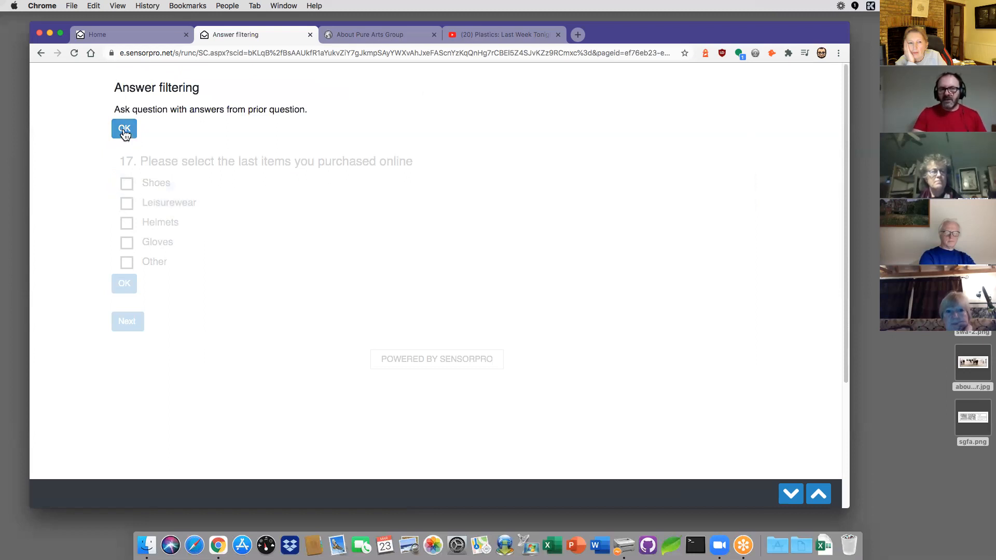
# Step: Tick Shoes, Leisurewear and Gloves as recent online purchases
pyautogui.click(124, 133)
pyautogui.click(126, 183)
pyautogui.click(128, 204)
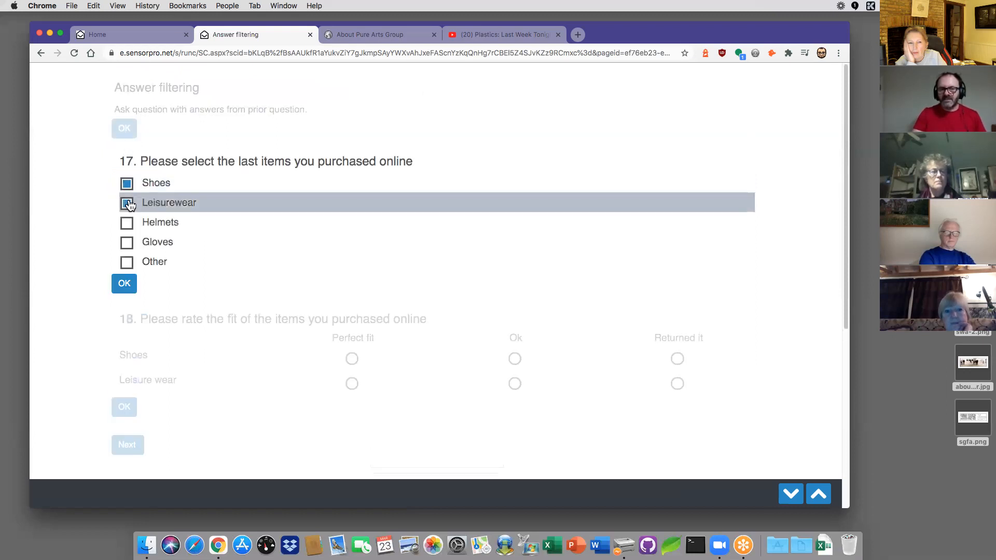
pyautogui.click(231, 248)
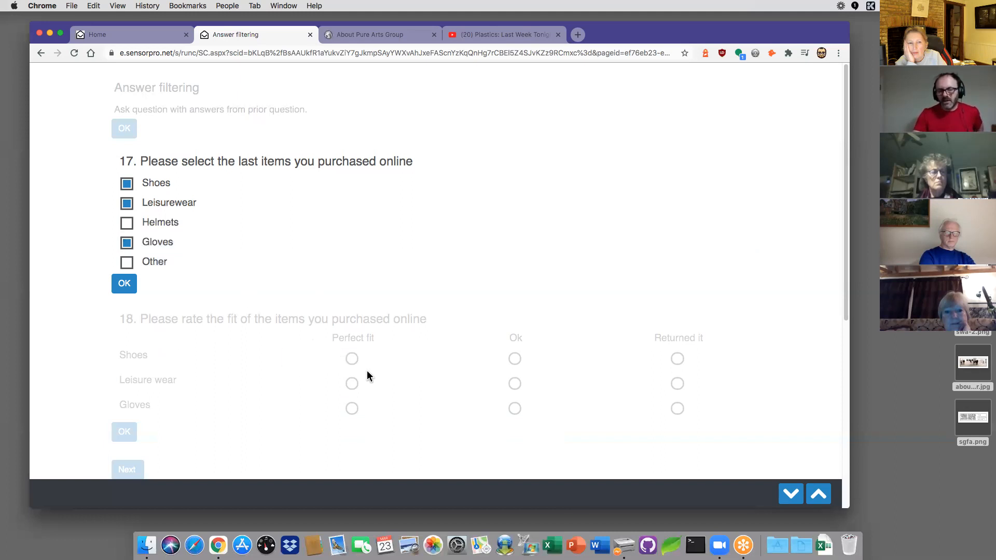
pyautogui.click(124, 283)
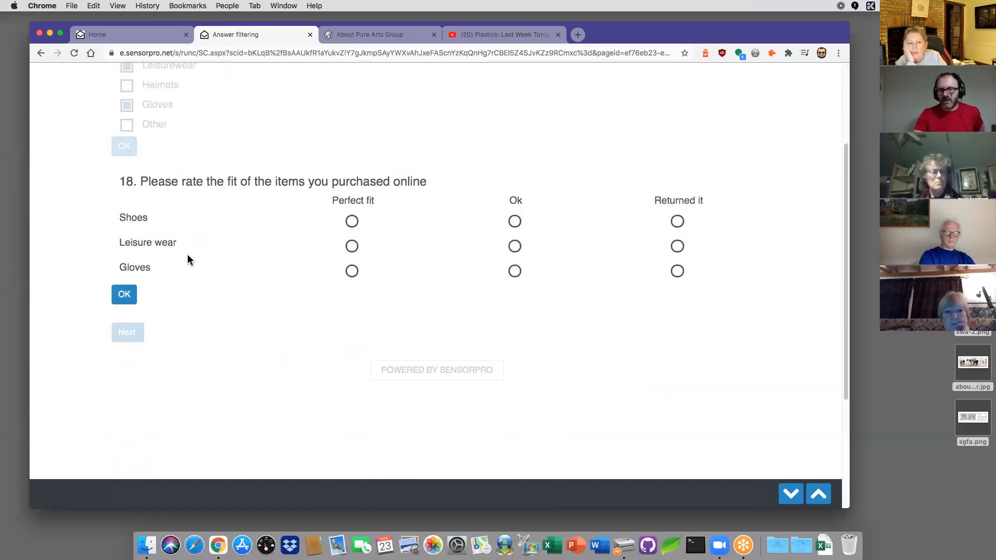
# Step: Rate Shoes, Leisure wear and Gloves each as a Perfect fit
pyautogui.click(352, 221)
pyautogui.click(352, 246)
pyautogui.click(352, 270)
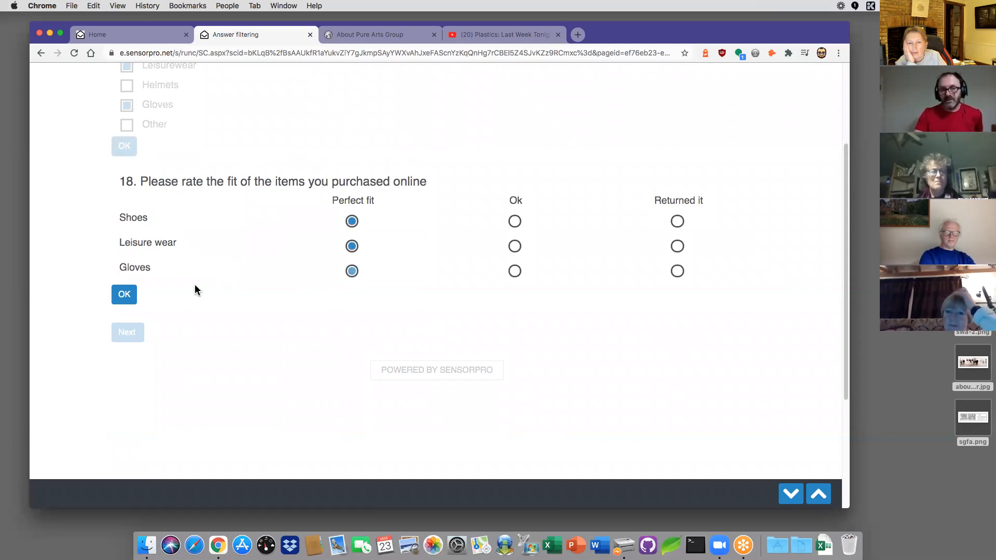
pyautogui.click(125, 294)
pyautogui.click(128, 184)
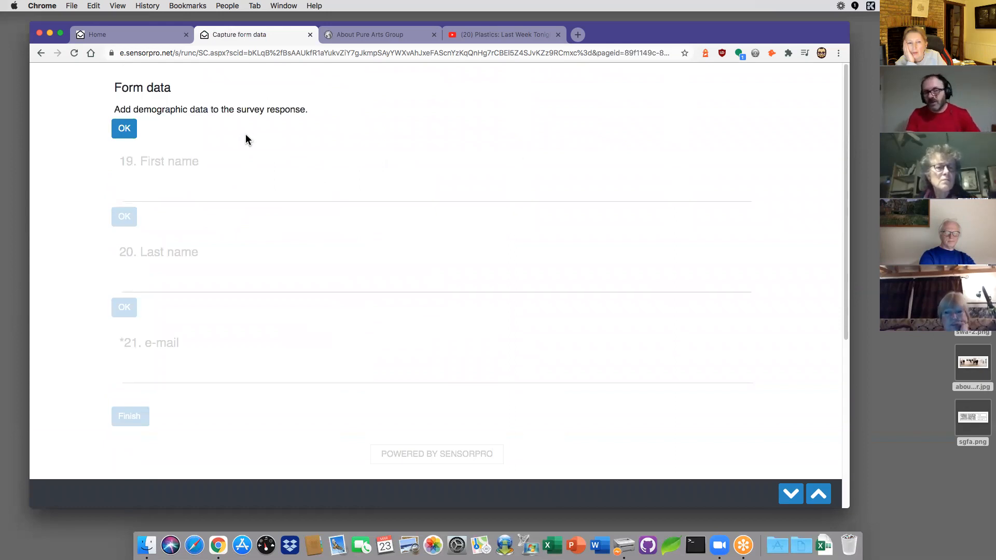
# Step: Enter the respondent's first name, correcting a typo
pyautogui.click(125, 128)
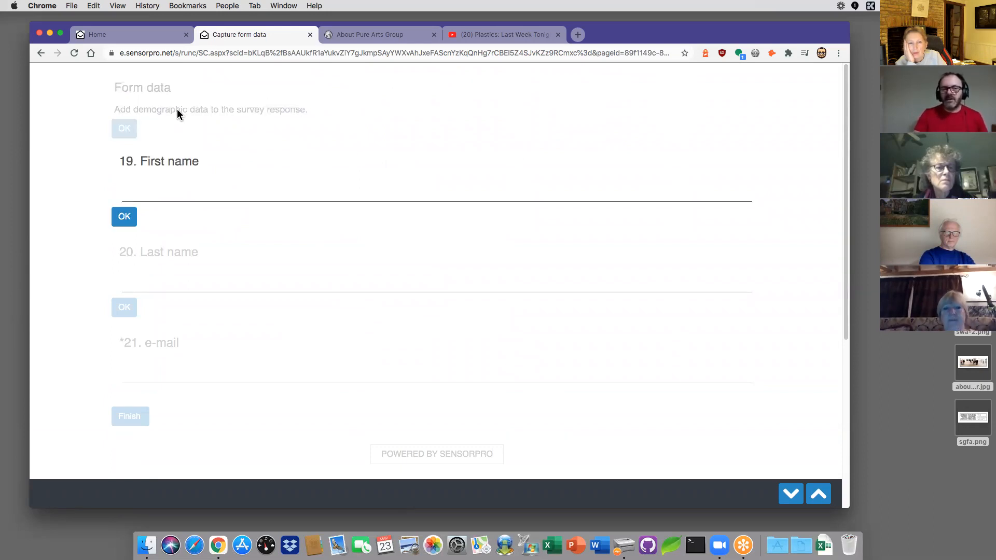
pyautogui.write('da')
pyautogui.write('niel')
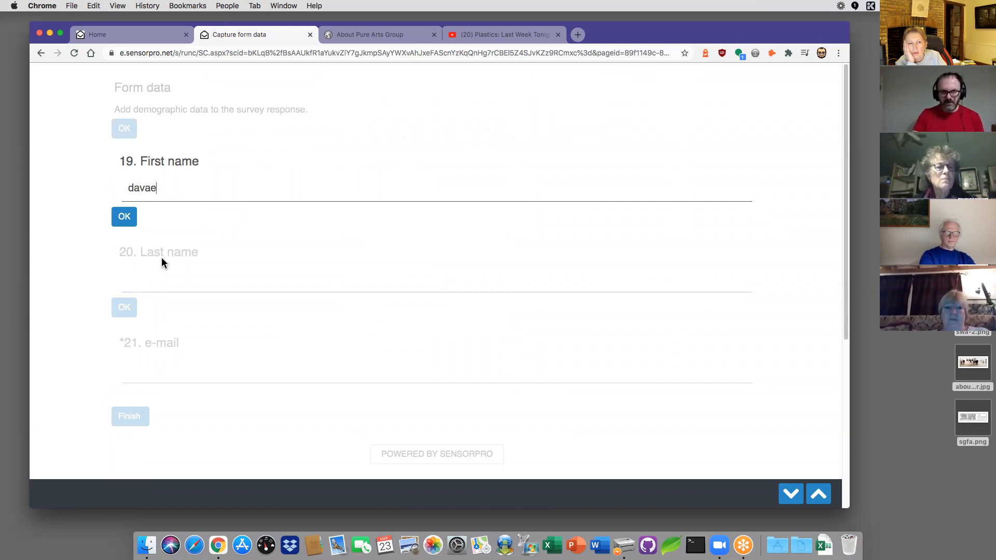
pyautogui.moveTo(163, 183); pyautogui.dragTo(89, 189)
pyautogui.write('dav')
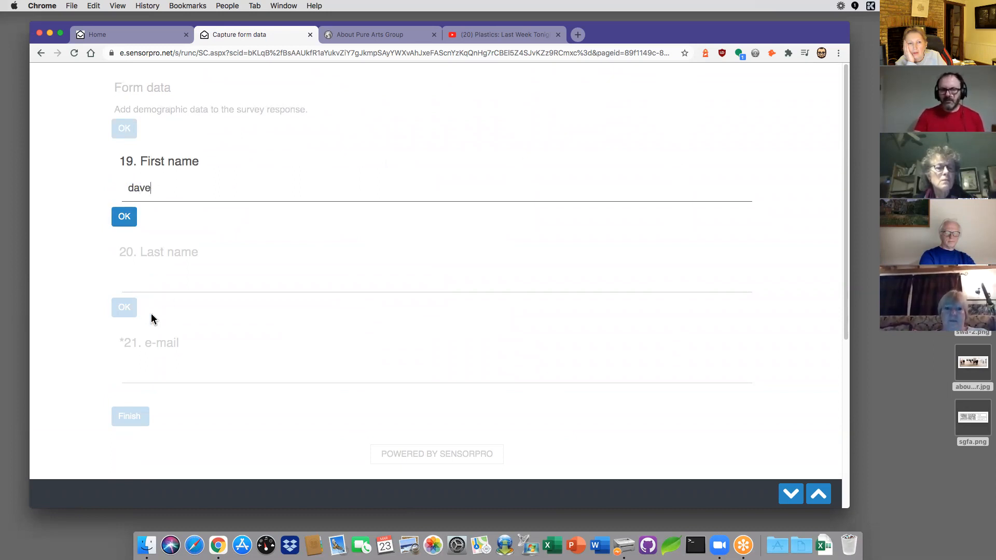
pyautogui.press('Return')
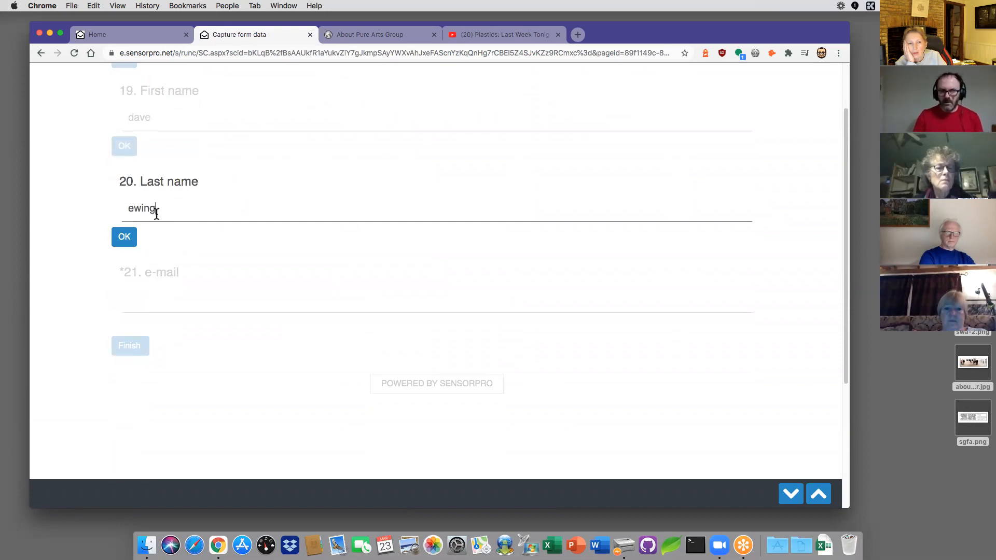
# Step: Confirm the last name, enter the respondent's e-mail address, and submit the survey
pyautogui.click(129, 238)
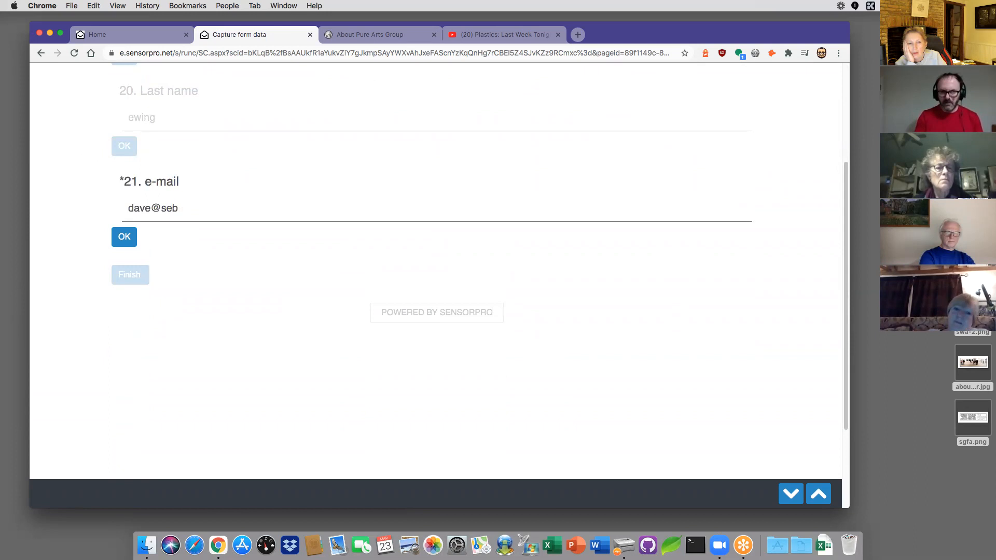
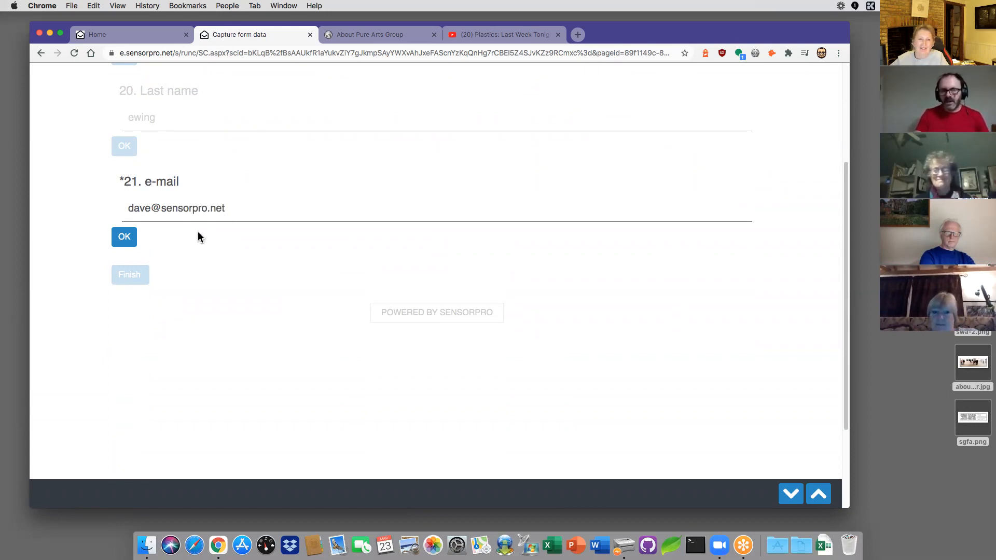
pyautogui.click(129, 239)
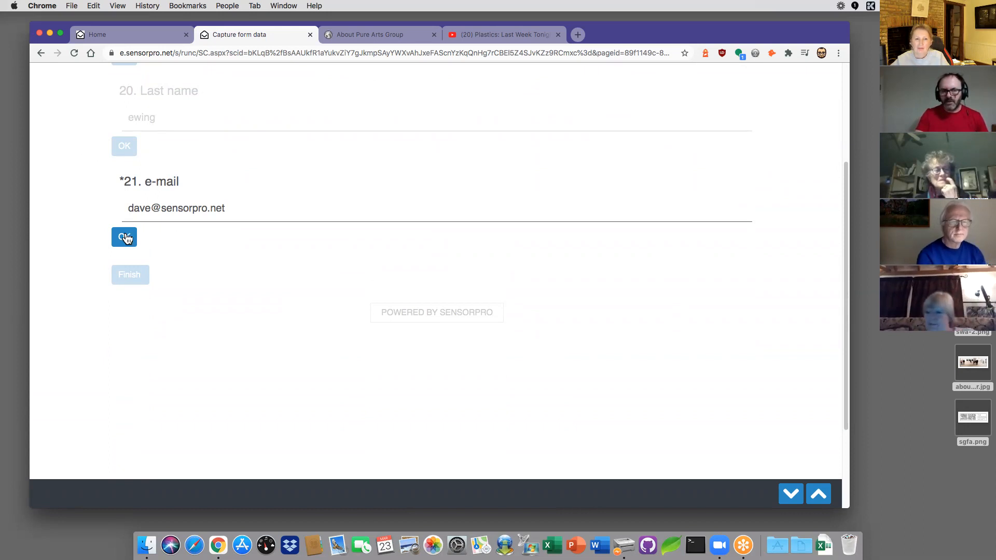
pyautogui.click(130, 186)
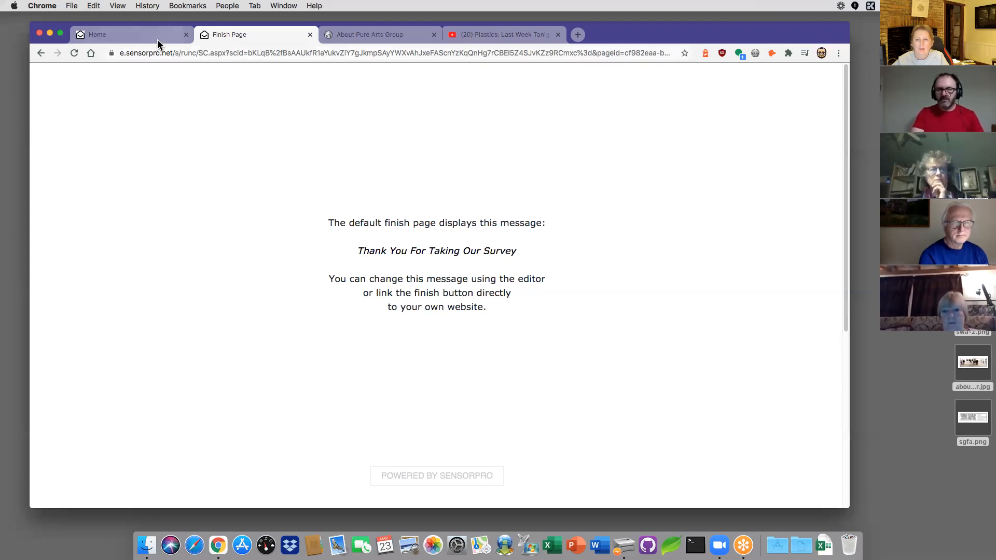
# Step: Switch to the Home browser tab and reload the dashboard with the header Home icon
pyautogui.click(129, 35)
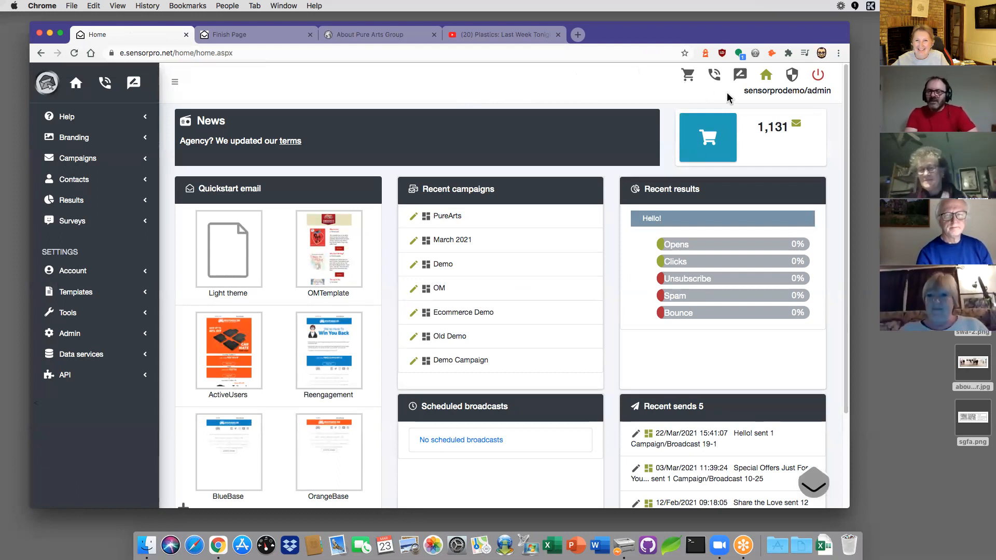
pyautogui.click(767, 85)
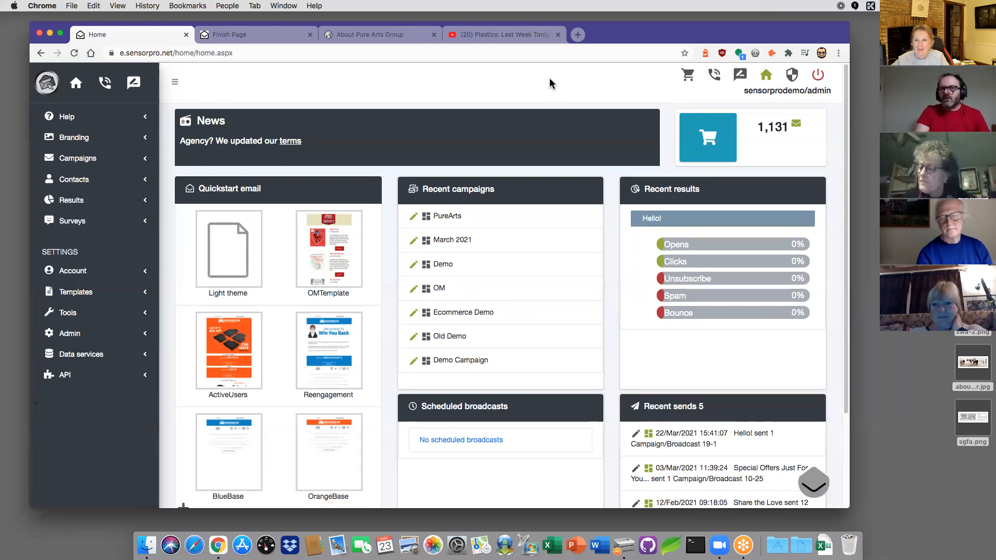
pyautogui.rightClick(550, 81)
pyautogui.click(507, 83)
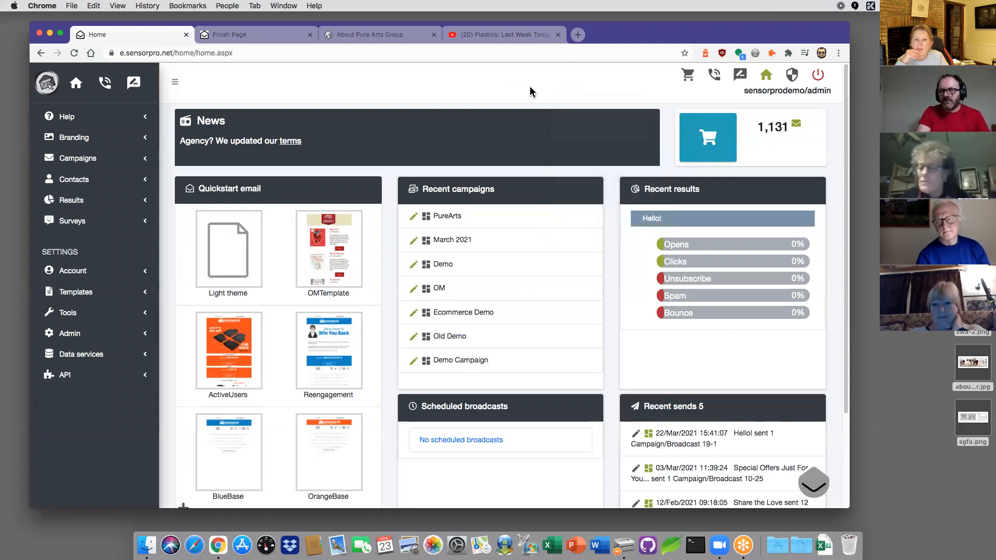